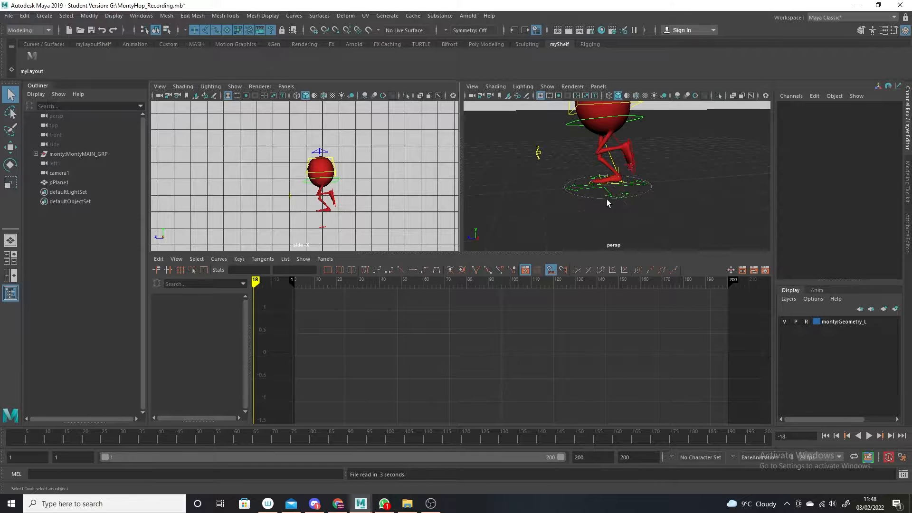
Set both the playback end and the animation end of the timeline to frame 25
scroll(616, 197, up, 4)
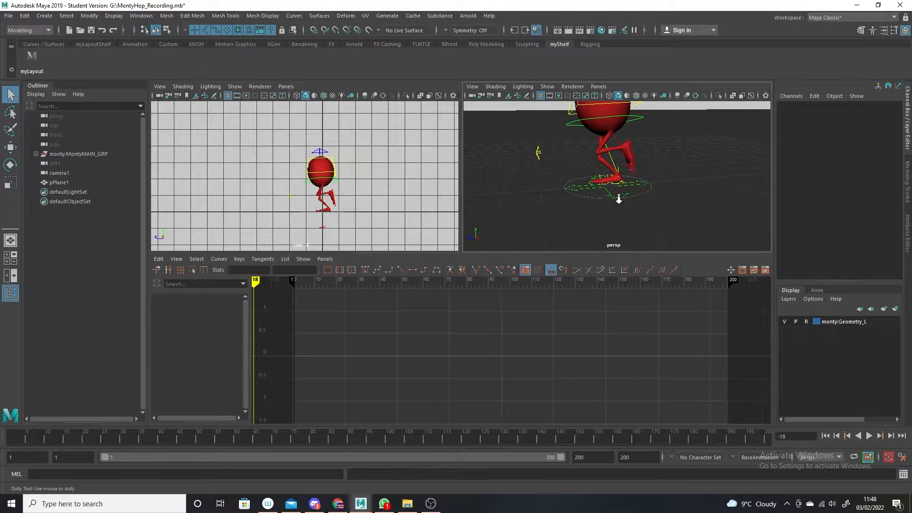
alt+drag(617, 198, 621, 222)
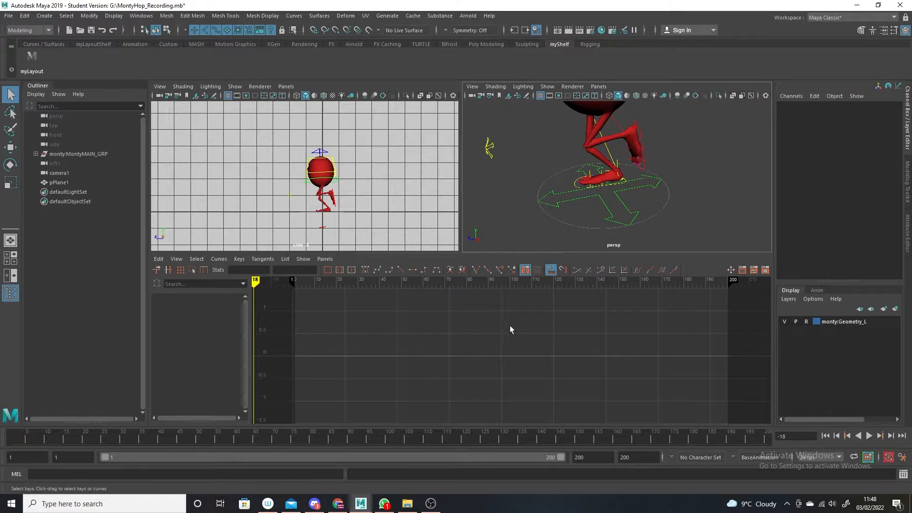
click(593, 457)
text(25)
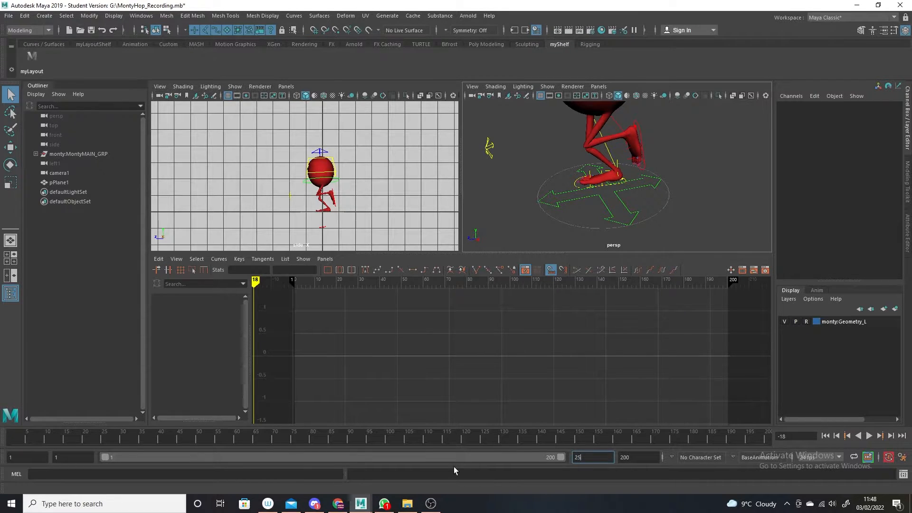
key(Return)
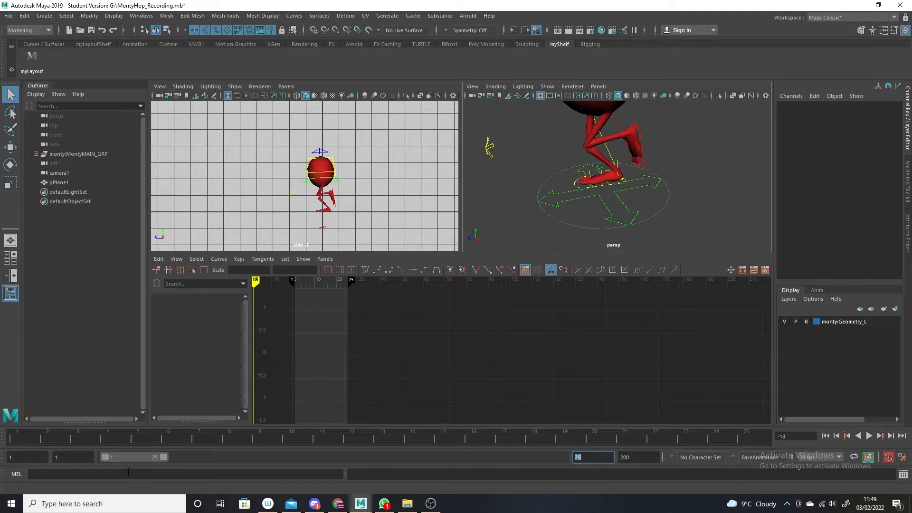
click(639, 460)
text(25)
key(Return)
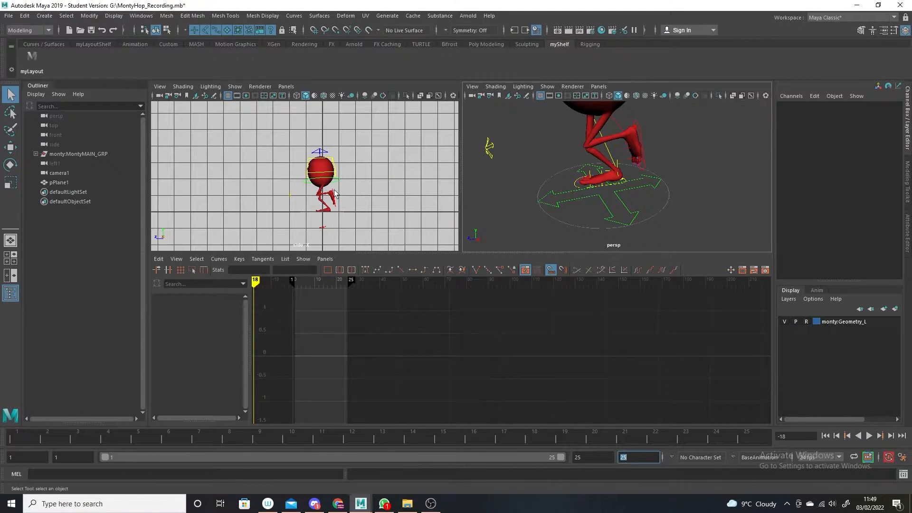
Select only the ground plane pPlane1 and create a new display layer containing it
drag(368, 124, 285, 240)
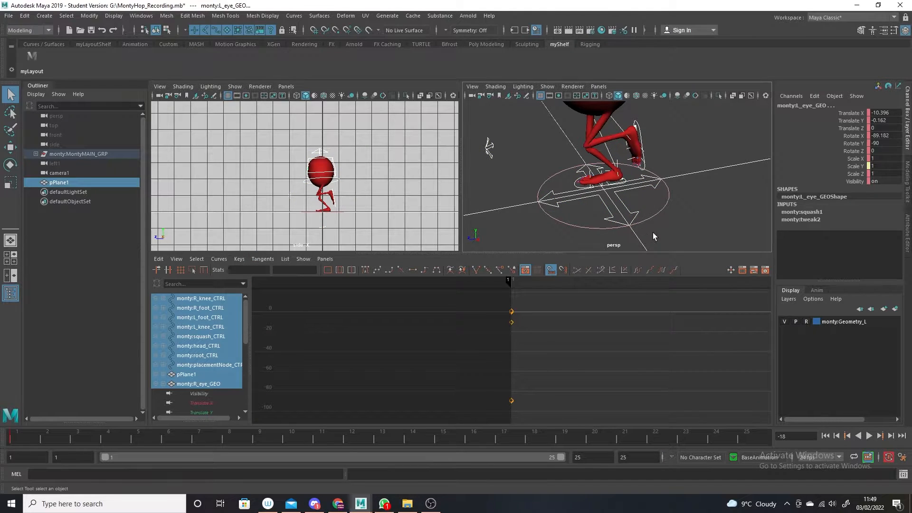
click(694, 172)
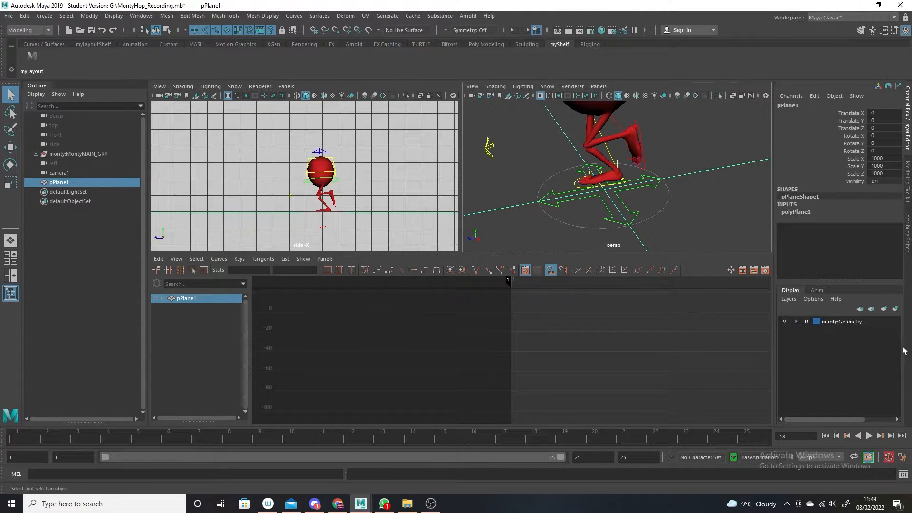
click(895, 309)
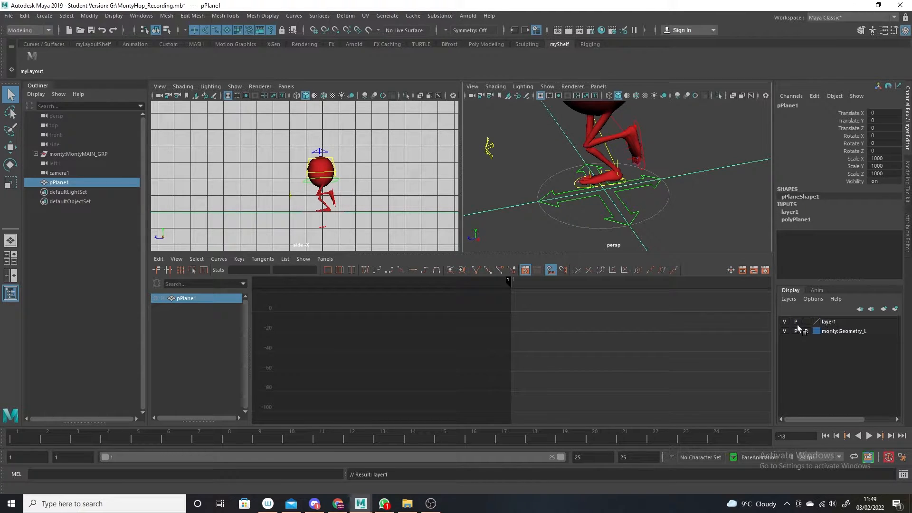
Rename the new display layer groundPlane1, give it a reddish-brown colour and set its display type to template
double_click(828, 322)
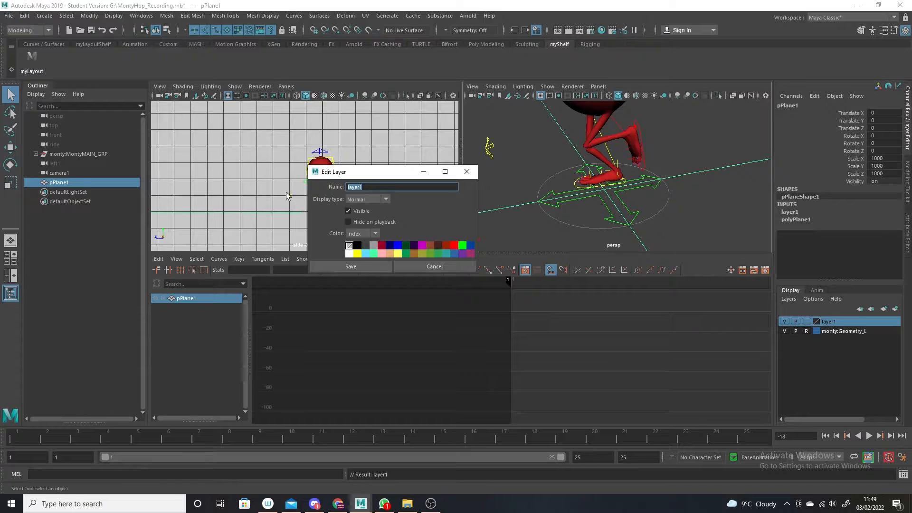
text(groundPlane)
click(430, 245)
click(380, 267)
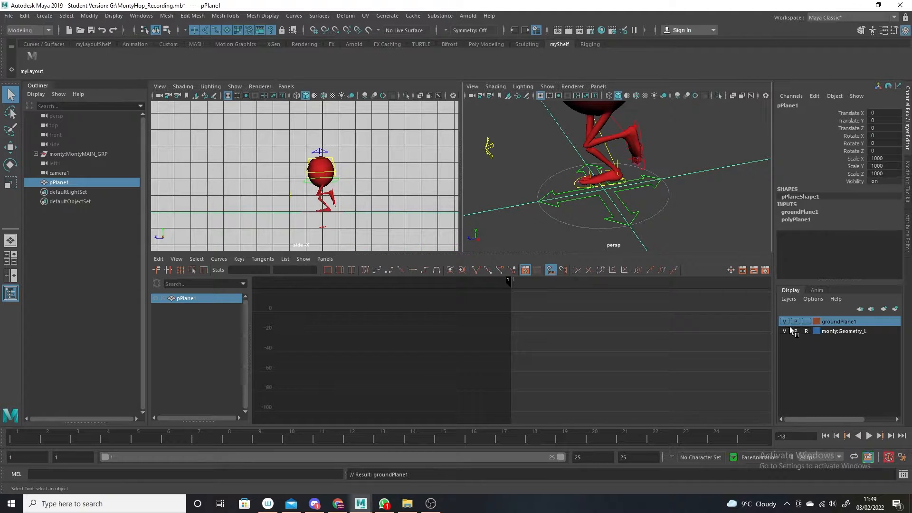
click(806, 321)
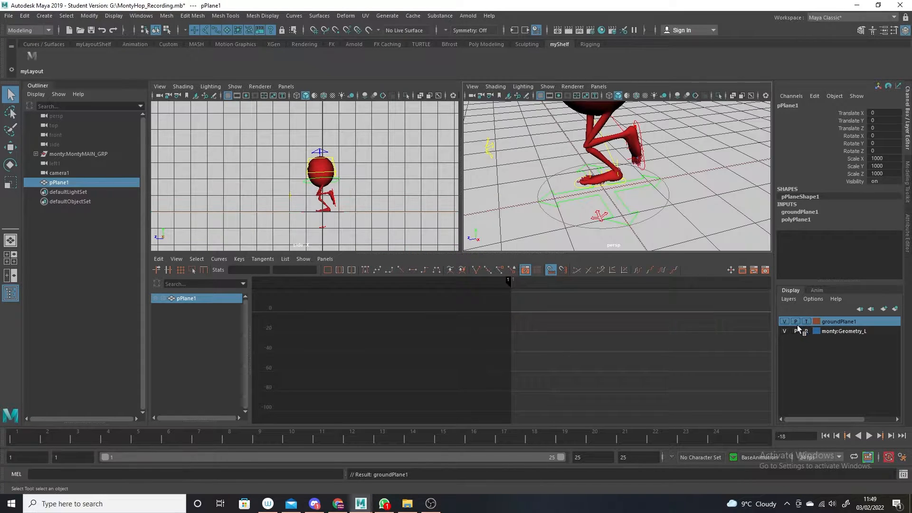
Select all of the Monty rig's controls and set a key on them at frame 1
click(339, 183)
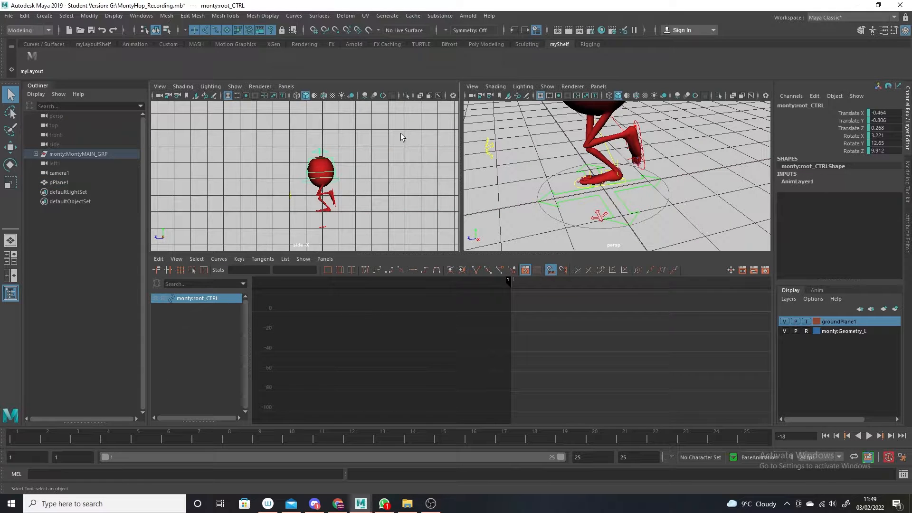
drag(394, 129, 243, 237)
click(20, 433)
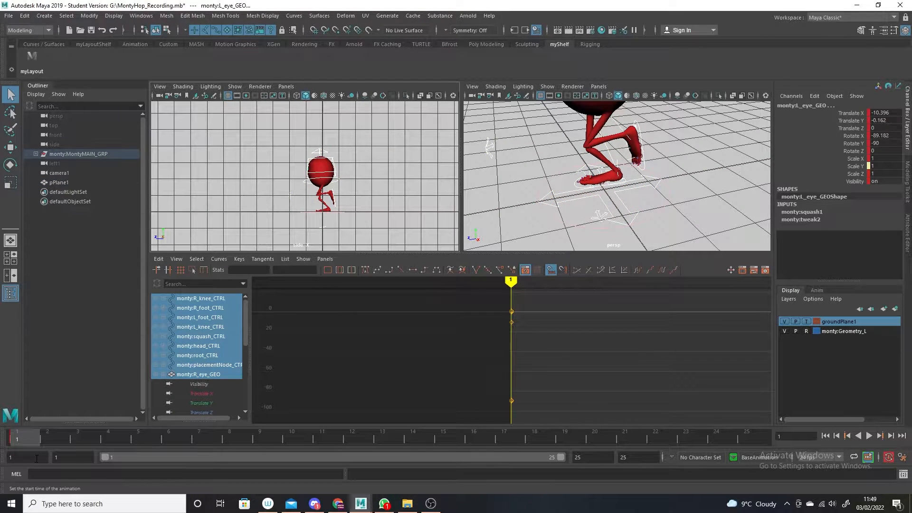
key(s)
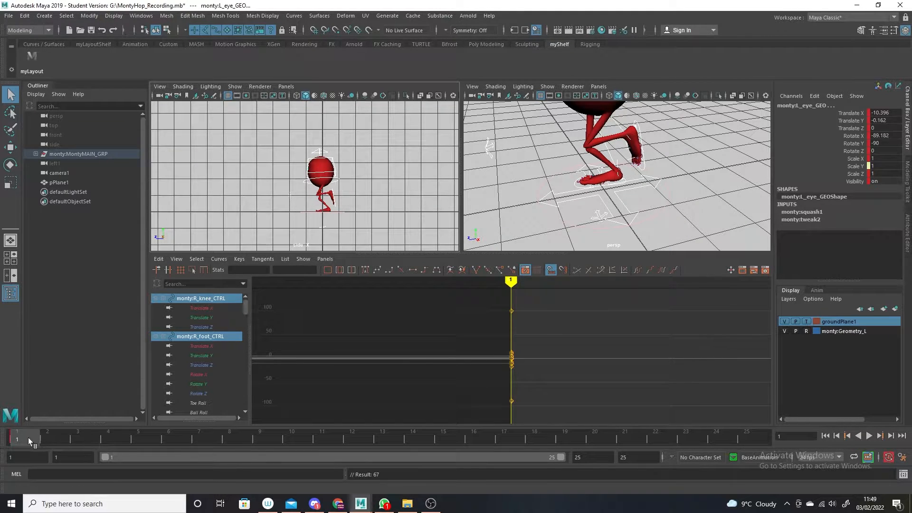
At frame 8, lower the root control into a crouch with Translate Y about -2.8
key(alt+v)
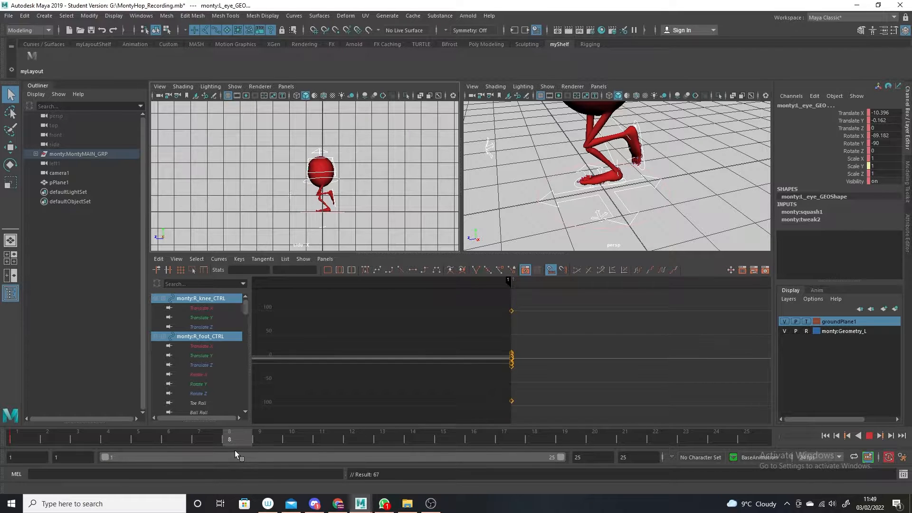
key(Escape)
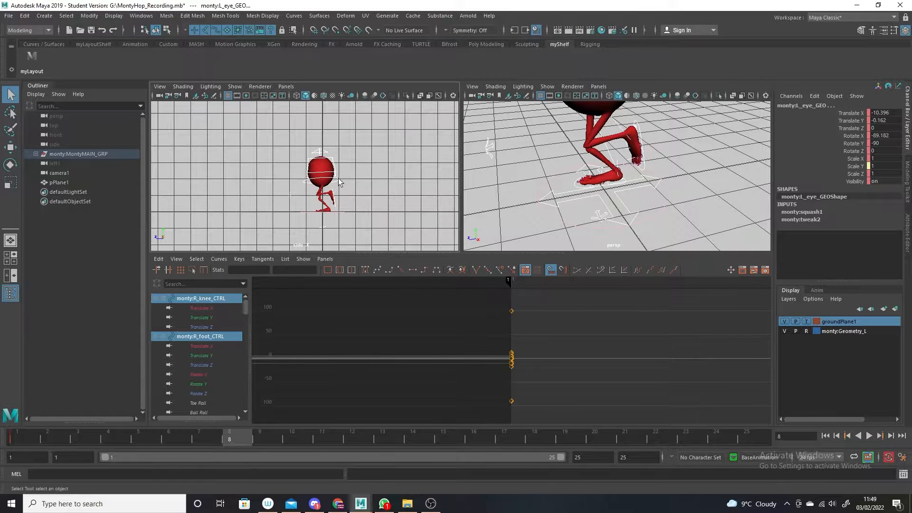
click(335, 185)
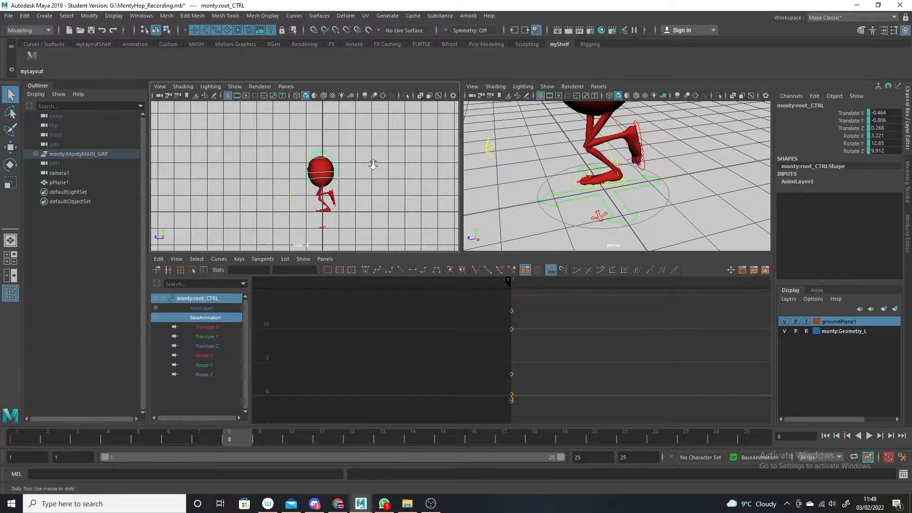
scroll(373, 163, up, 2)
click(11, 147)
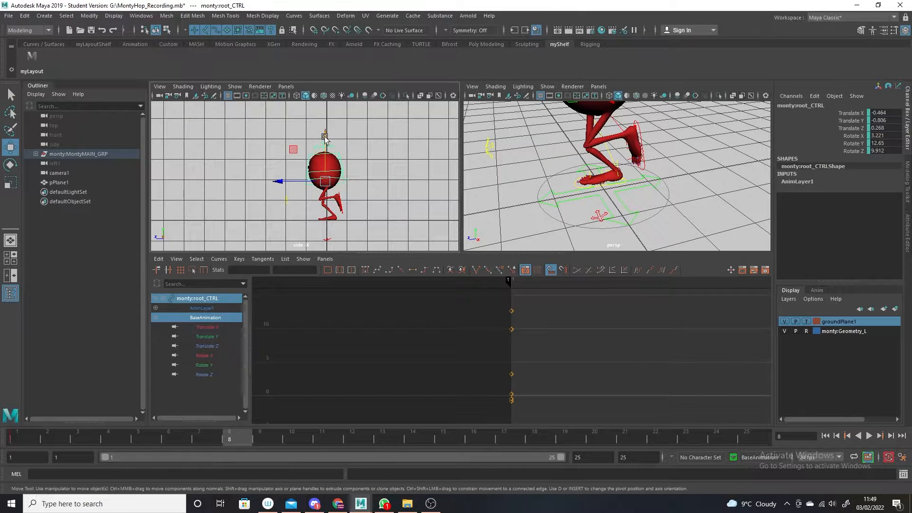
drag(325, 138, 324, 147)
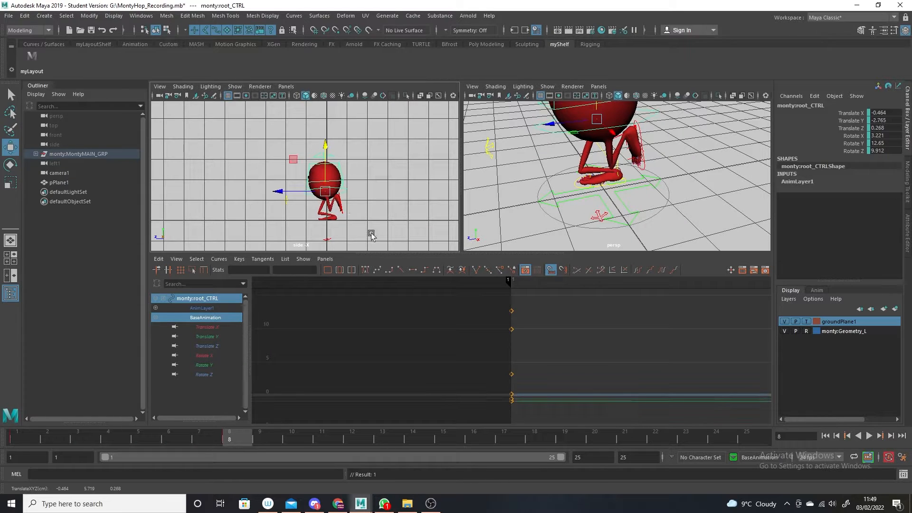
At frame 8, move the left foot control backward to Translate Z about -2.1 and rotate it to Rotate X about 112.4
click(343, 205)
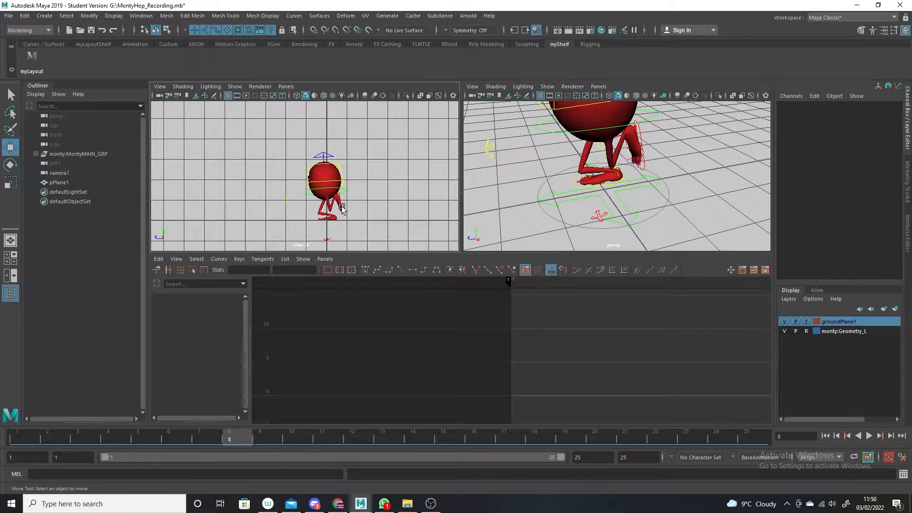
click(342, 205)
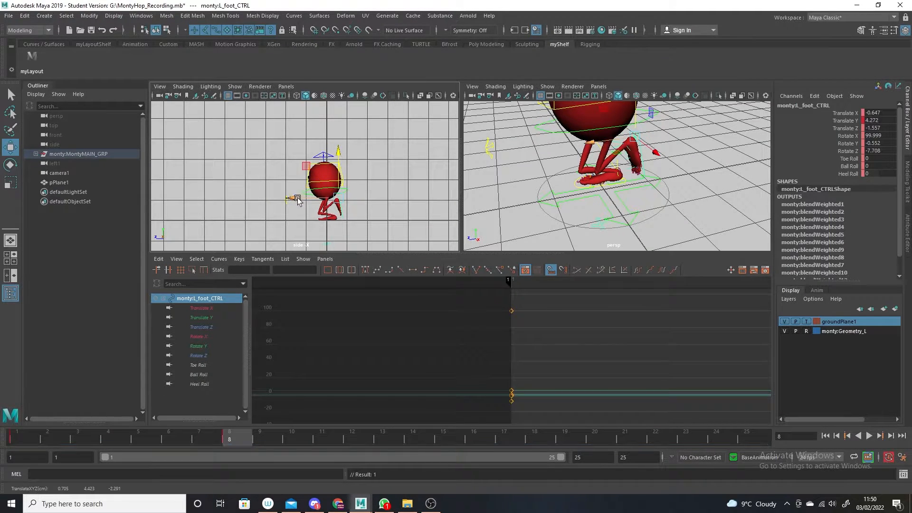
drag(304, 197, 295, 199)
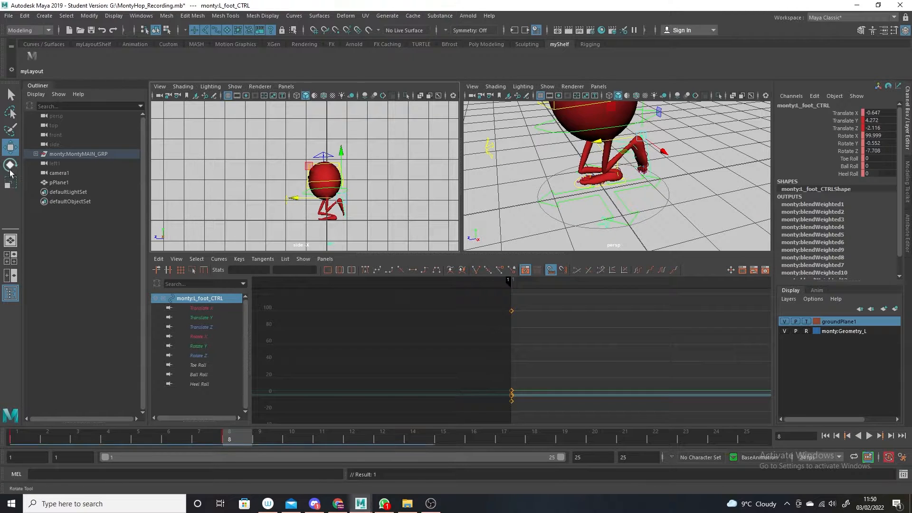
key(e)
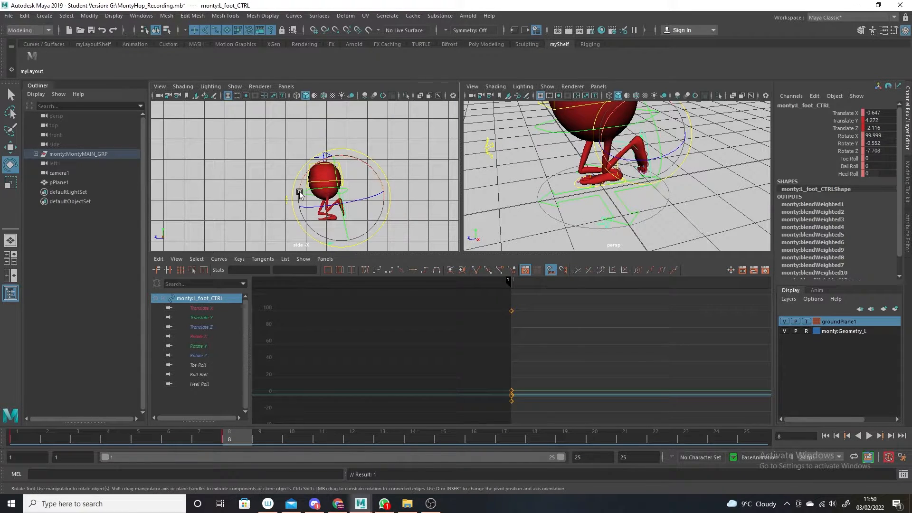
drag(301, 202, 299, 218)
key(alt+v)
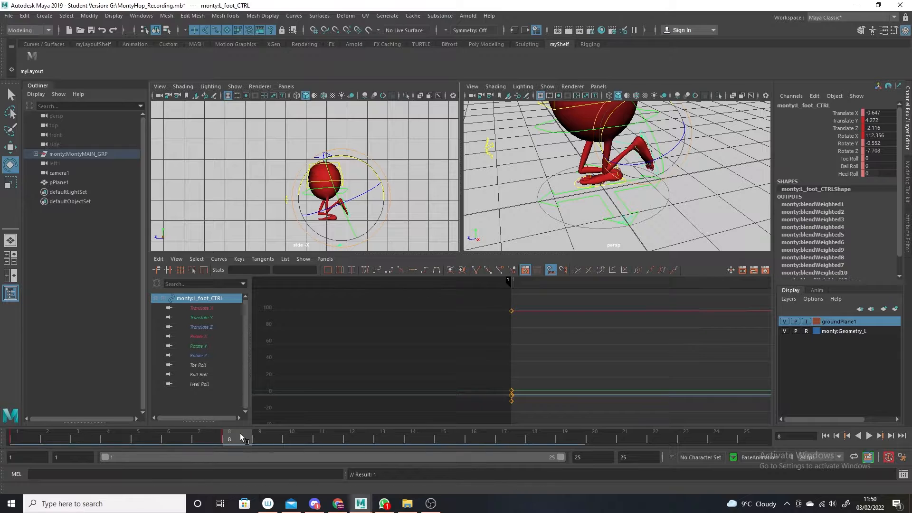
At frame 3, raise the root control slightly to Translate Y about -0.36 and key it
click(87, 429)
click(380, 145)
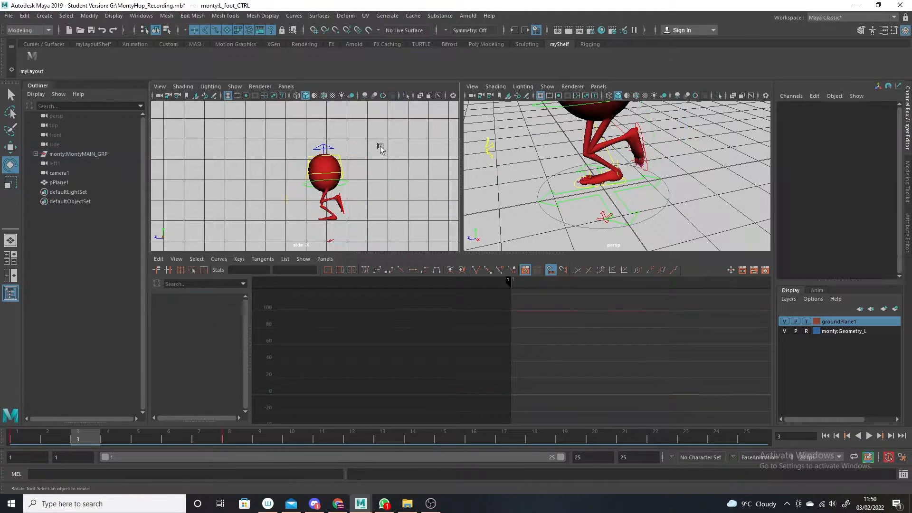
click(347, 180)
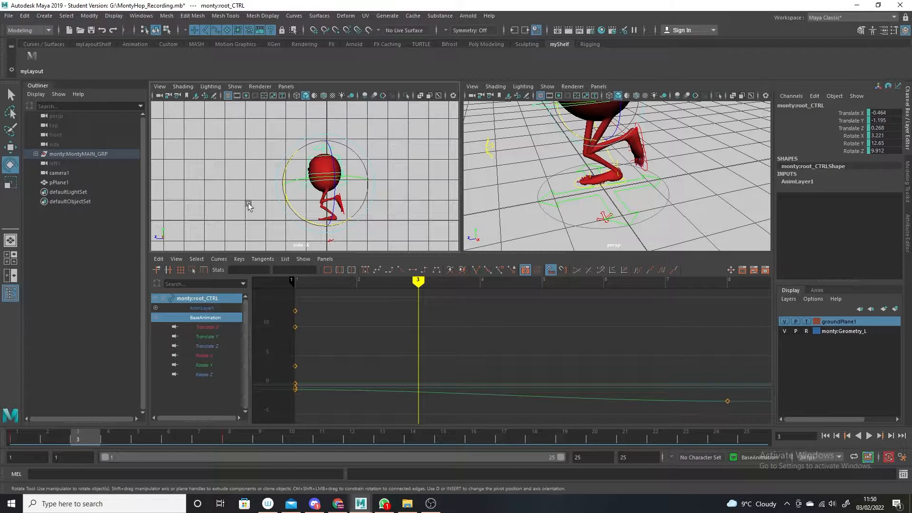
key(w)
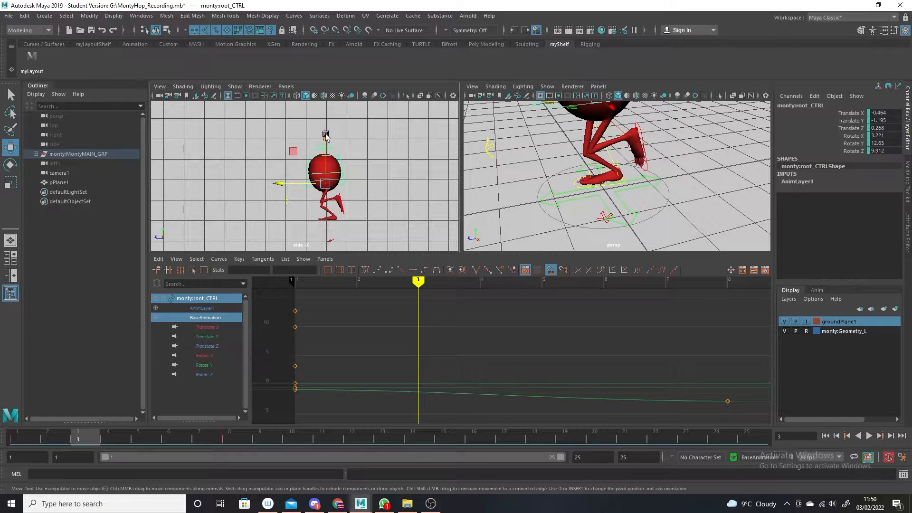
drag(325, 136, 326, 138)
key(ctrl+z)
click(358, 184)
click(345, 181)
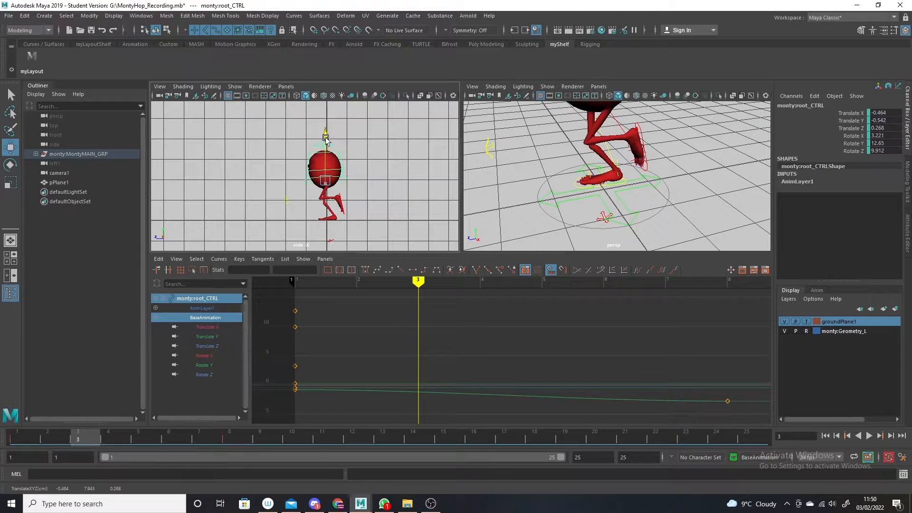
key(s)
drag(83, 437, 97, 383)
drag(326, 132, 326, 135)
key(s)
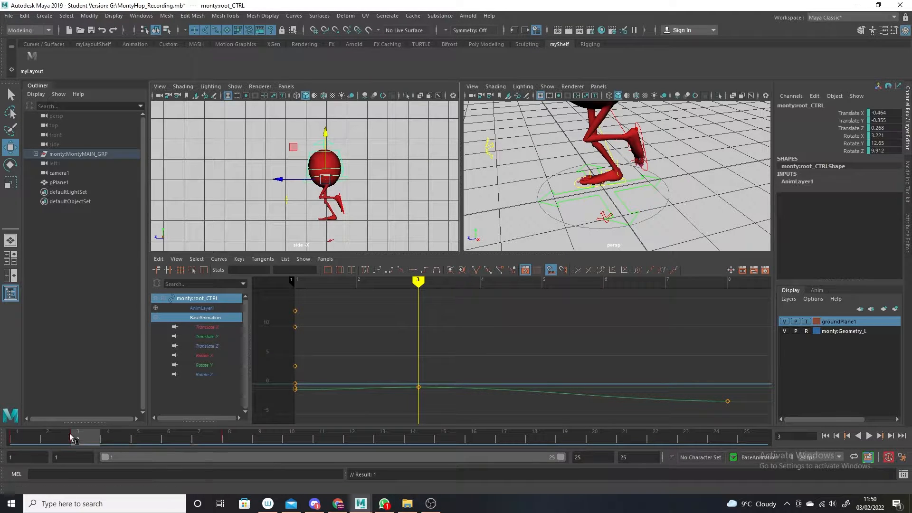
At frame 16, move the root control up and forward to Translate Y about 2.5 and Translate Z about 4.2
mouse_move(70, 433)
mouse_down()
mouse_move(16, 440)
mouse_move(268, 430)
mouse_move(15, 433)
mouse_move(87, 413)
mouse_move(210, 418)
mouse_move(72, 402)
mouse_move(230, 441)
mouse_up()
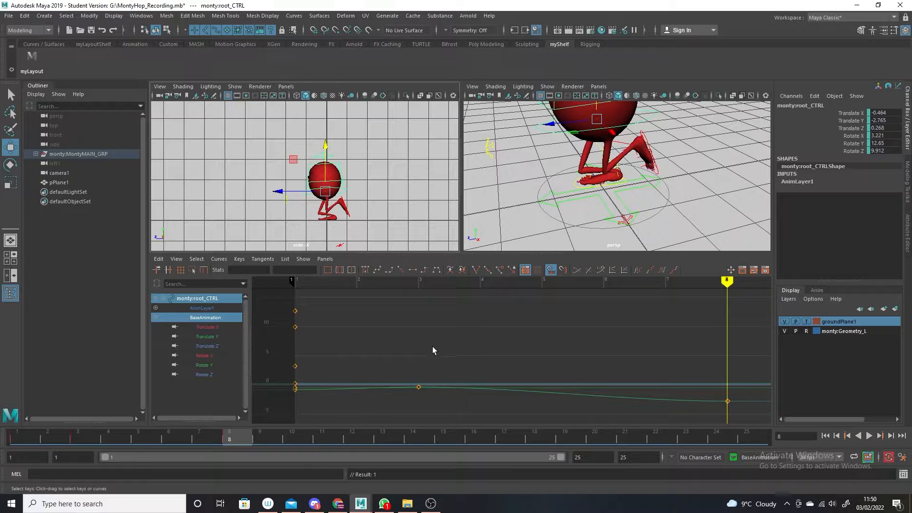
key(a)
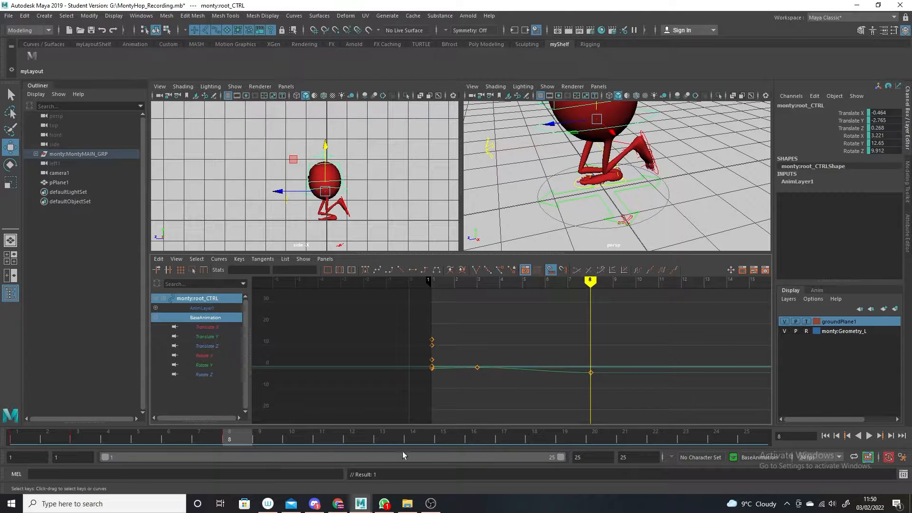
click(472, 437)
scroll(540, 393, down, 8)
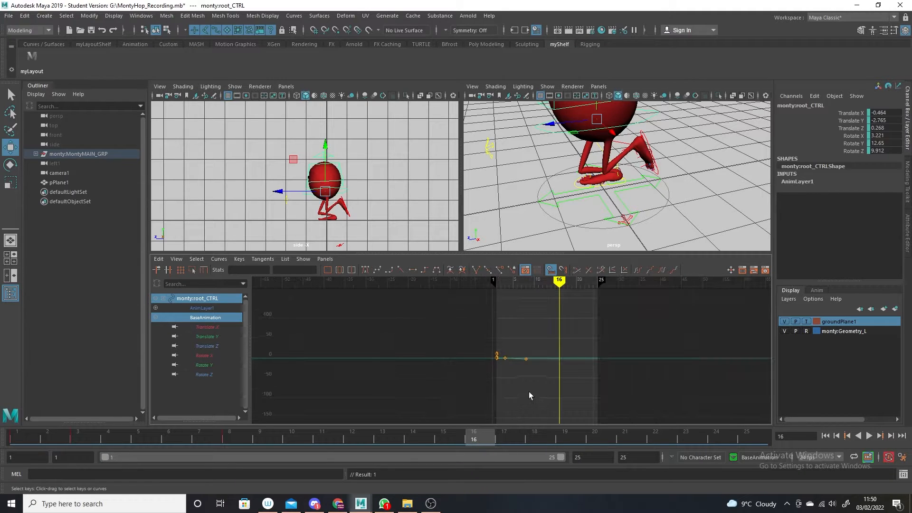
alt+middle_drag(519, 354, 459, 367)
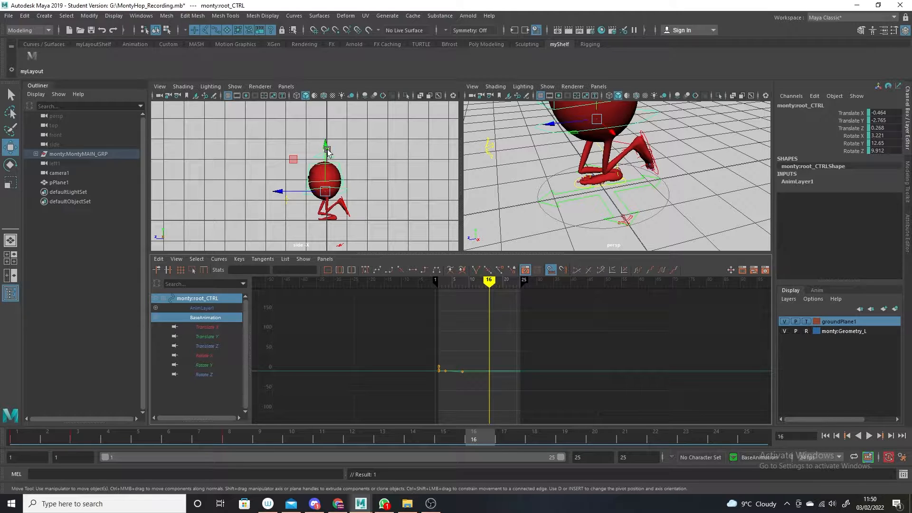
drag(325, 150, 325, 125)
drag(294, 167, 275, 167)
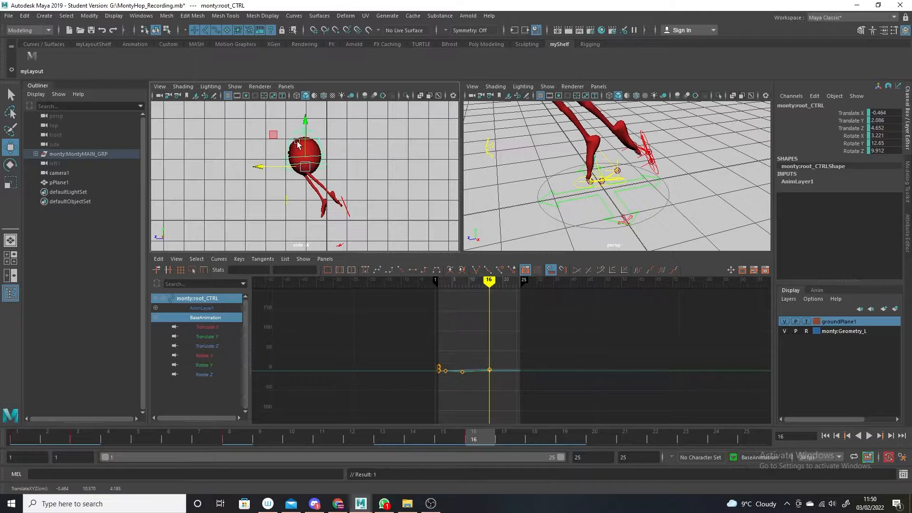
drag(307, 126, 307, 123)
Break the tangents of the root's Translate Y key at frame 8 and pull its outgoing handle up for a steeper takeoff
click(207, 327)
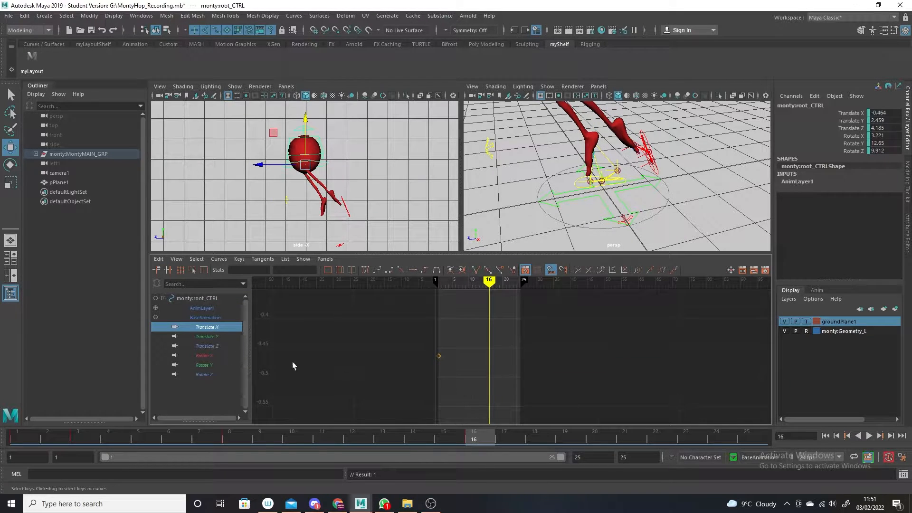
click(207, 335)
alt+shift+right_drag(476, 380, 491, 377)
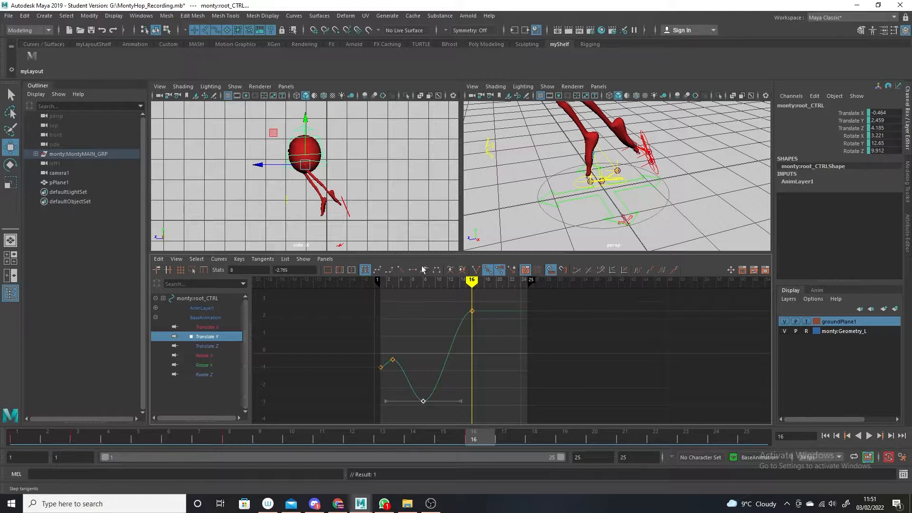
click(475, 269)
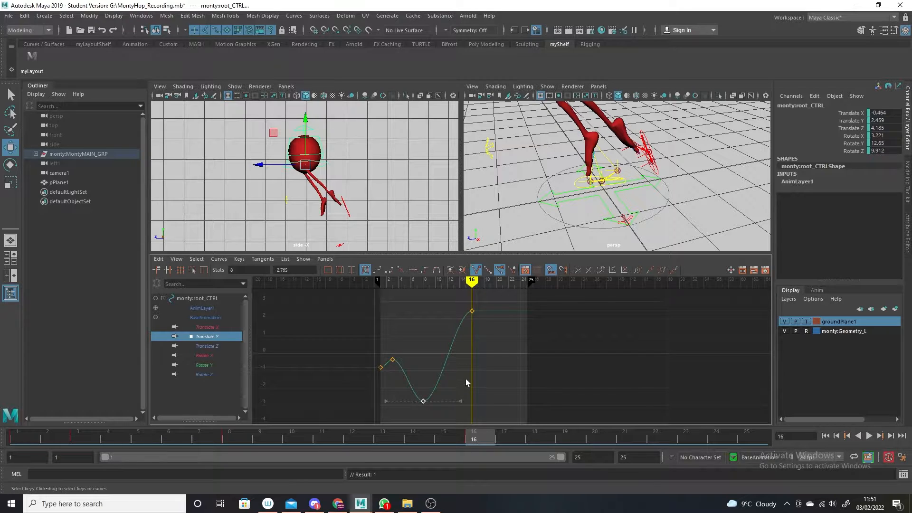
drag(460, 401, 434, 368)
scroll(460, 334, up, 3)
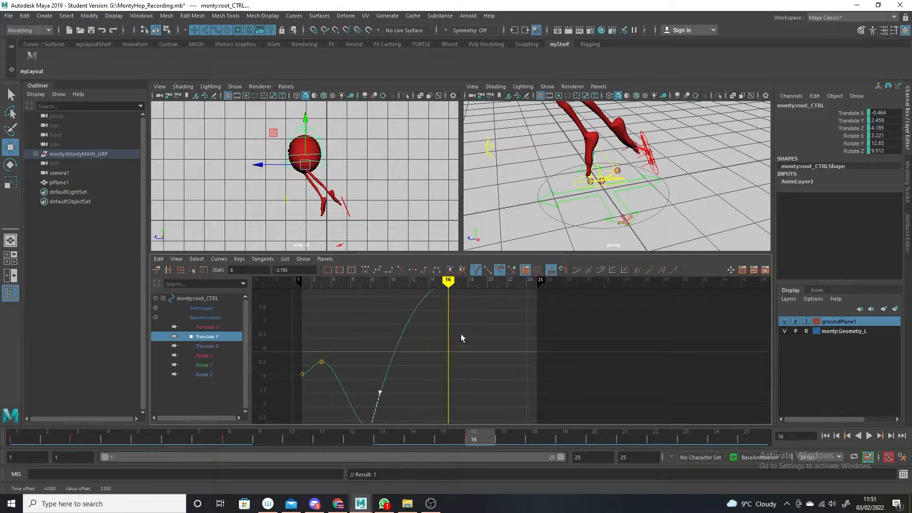
scroll(494, 373, down, 6)
alt+shift+right_drag(488, 385, 499, 378)
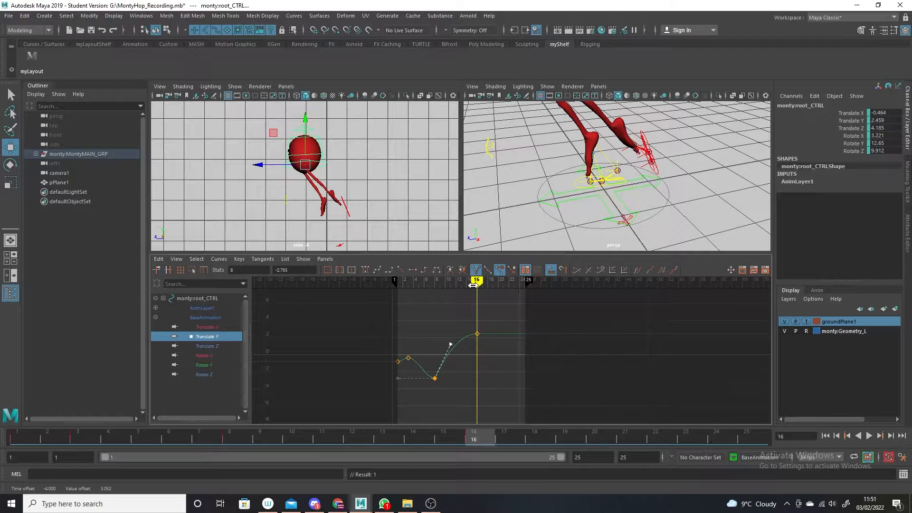
Key the root control at frame 5, lower that Translate Y key to about -1.98, and play back the crouch
key(alt+v)
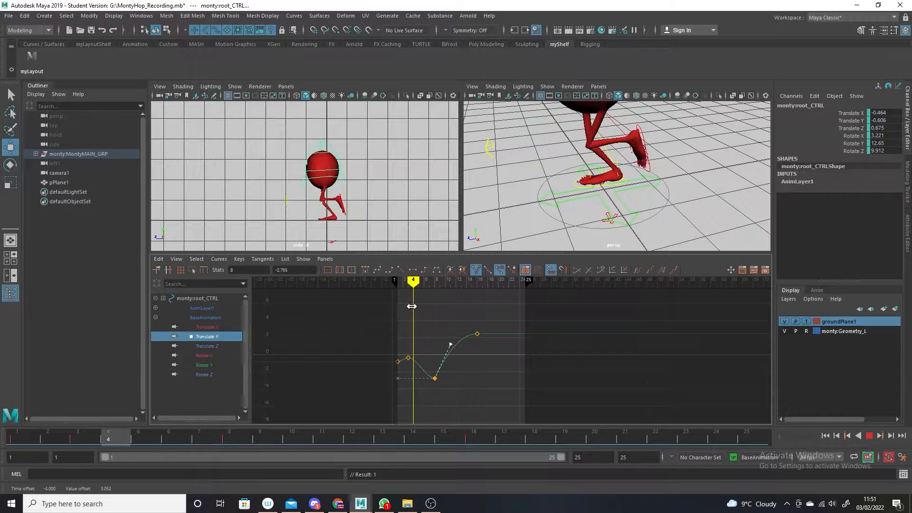
drag(410, 306, 419, 306)
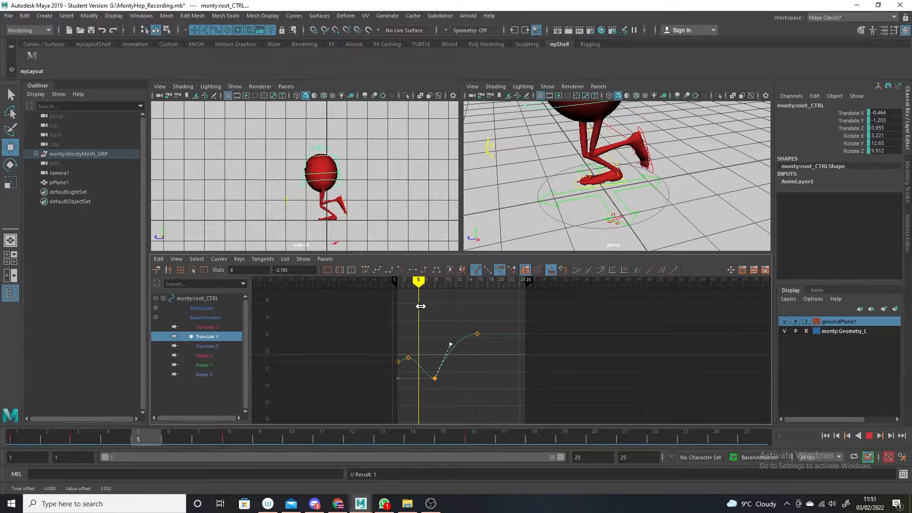
key(Escape)
key(s)
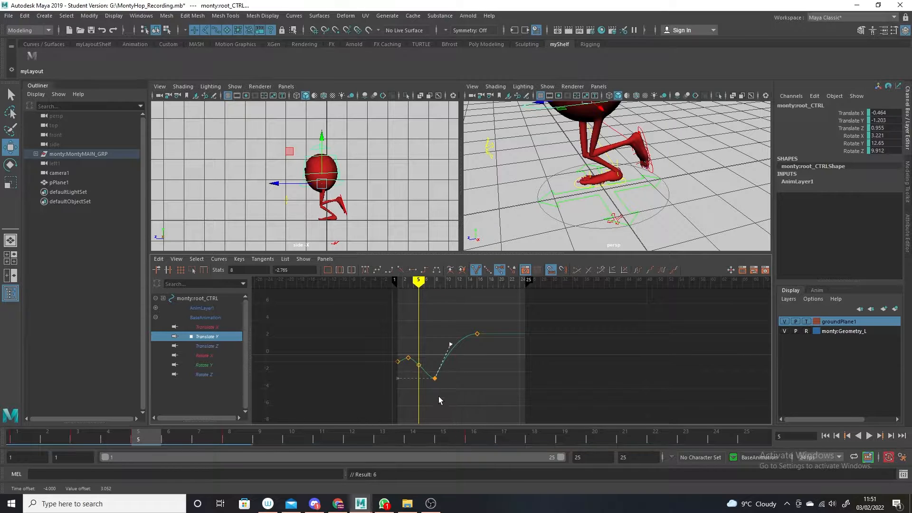
click(419, 364)
shift+middle_drag(422, 338, 423, 345)
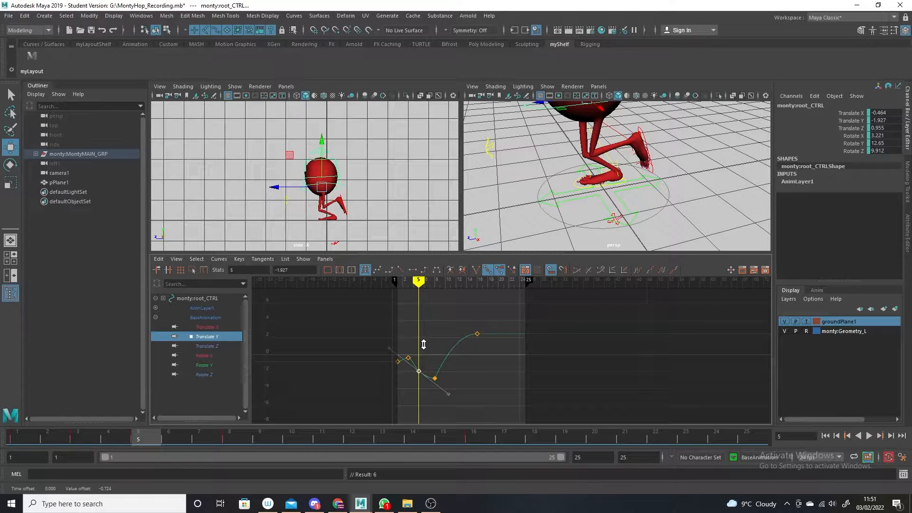
shift+middle_drag(423, 344, 424, 345)
drag(418, 282, 394, 282)
key(alt+v)
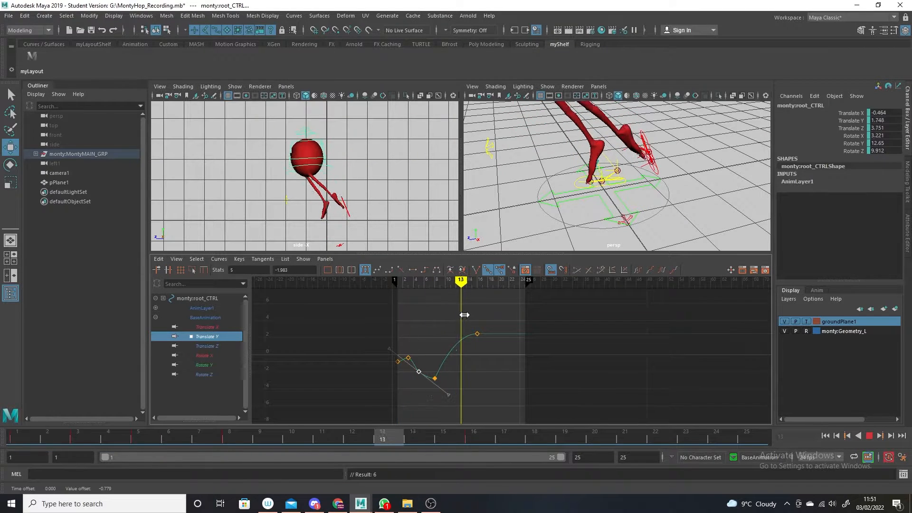
key(alt+v)
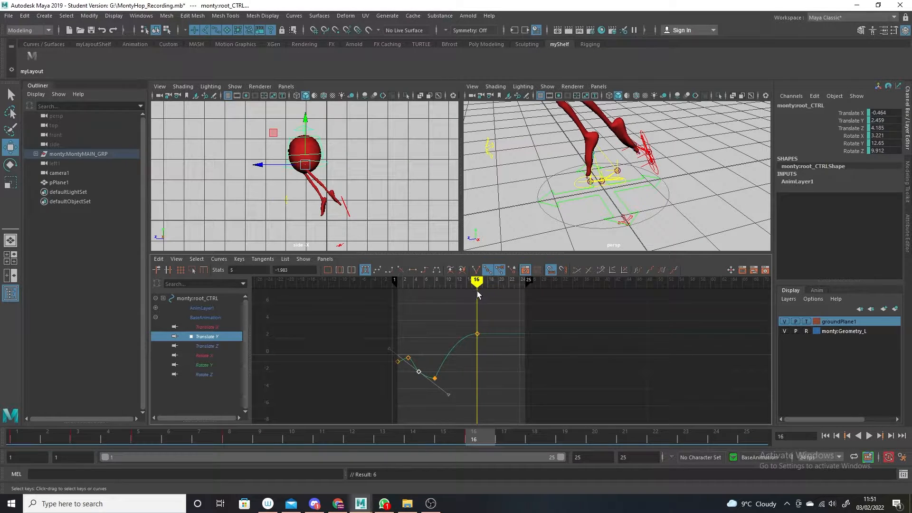
Key the root control at frame 22 with Translate Y about -2.94, and shift the peak Translate Y key to frame 15
drag(502, 295, 493, 288)
key(alt+v)
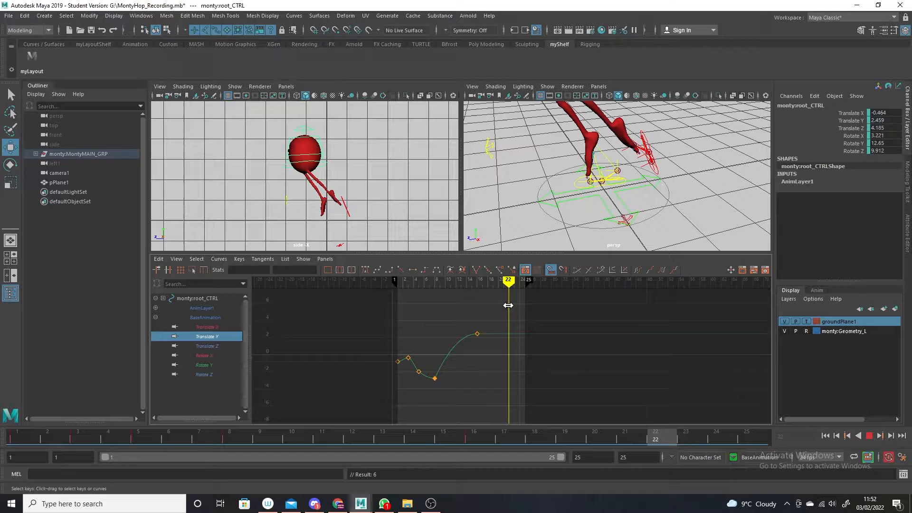
key(alt+v)
key(s)
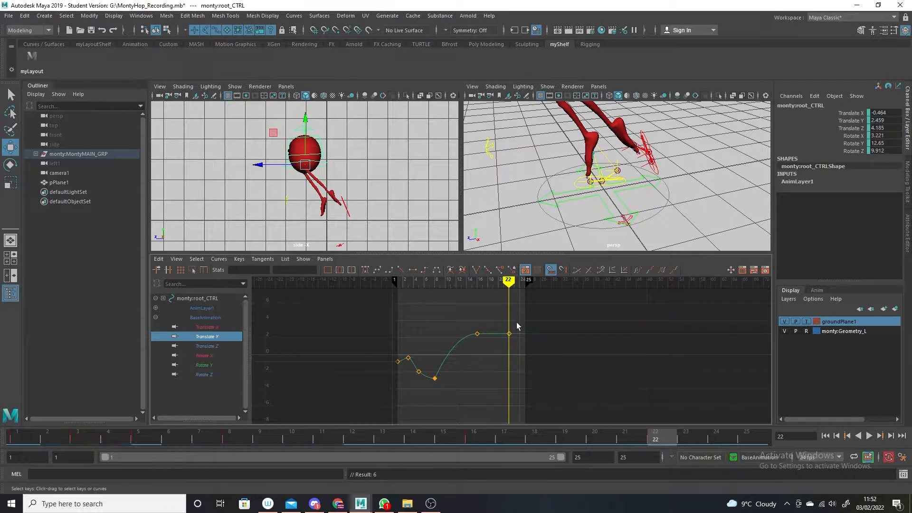
drag(523, 318, 498, 348)
shift+middle_drag(513, 320, 466, 349)
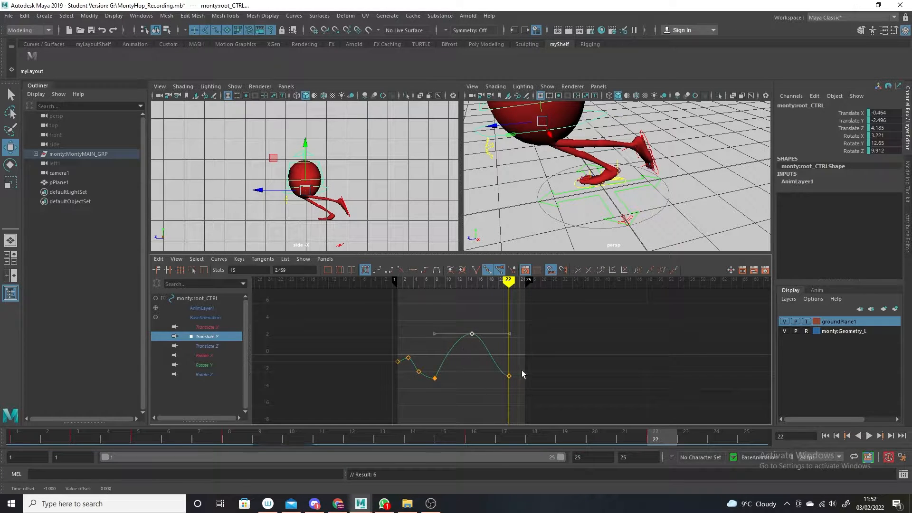
drag(521, 368, 502, 384)
shift+middle_drag(511, 357, 510, 363)
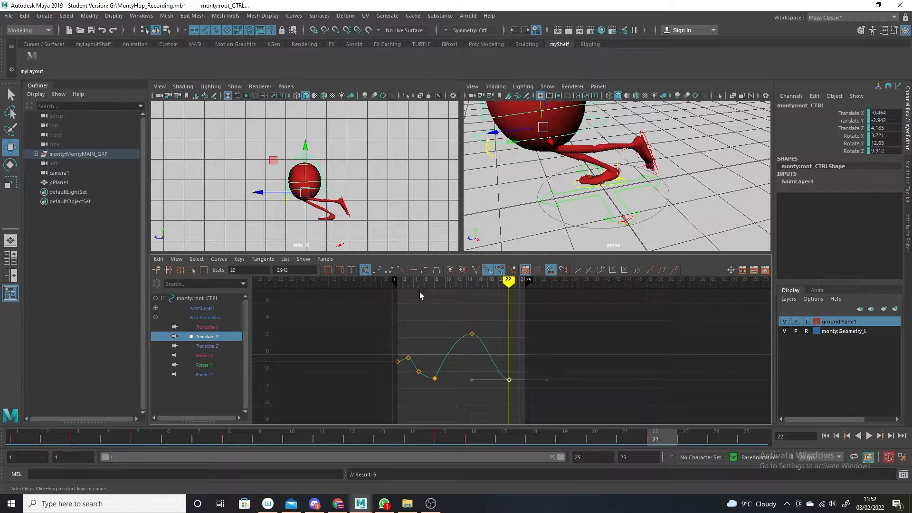
Break the tangents of the Translate Y key at frame 22, raise its incoming handle for a sharper landing, and play back the hop
click(475, 270)
drag(472, 386, 488, 349)
key(alt+v)
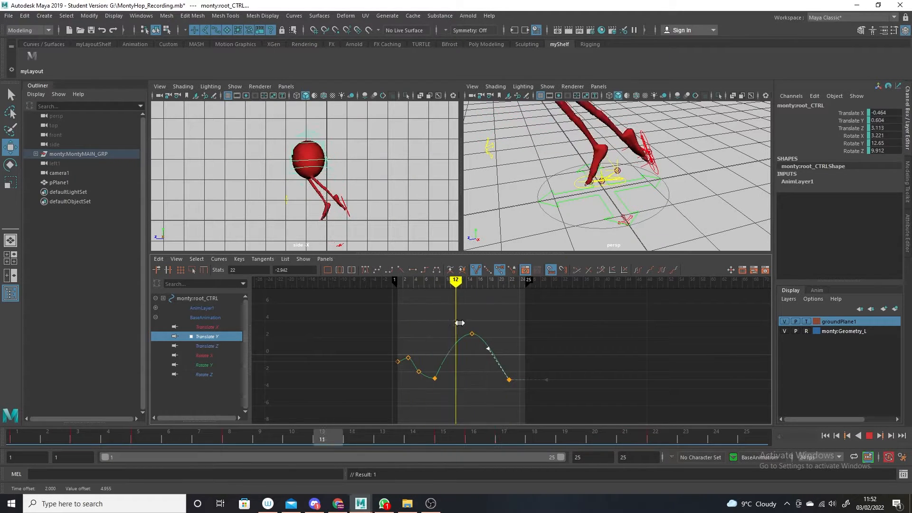
key(alt+v)
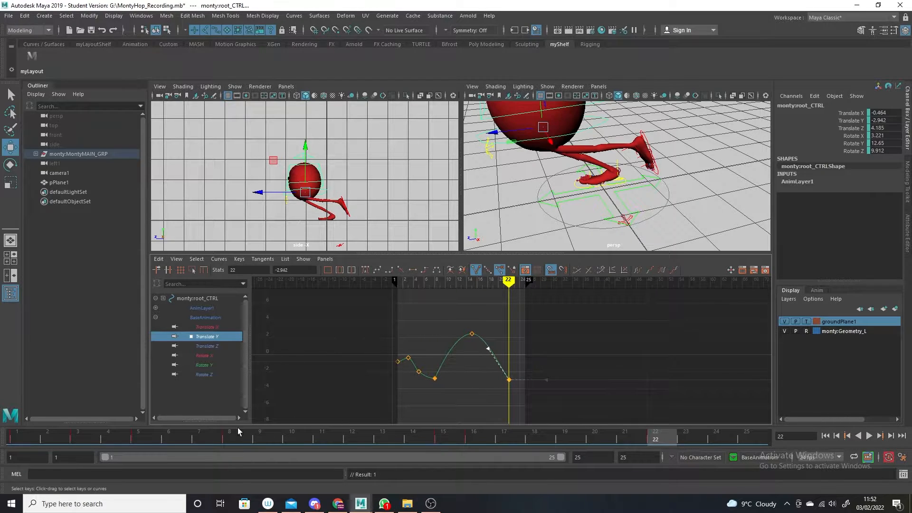
Copy the root control's keys from frame 1 and paste them at frame 25
click(19, 437)
right_click(16, 440)
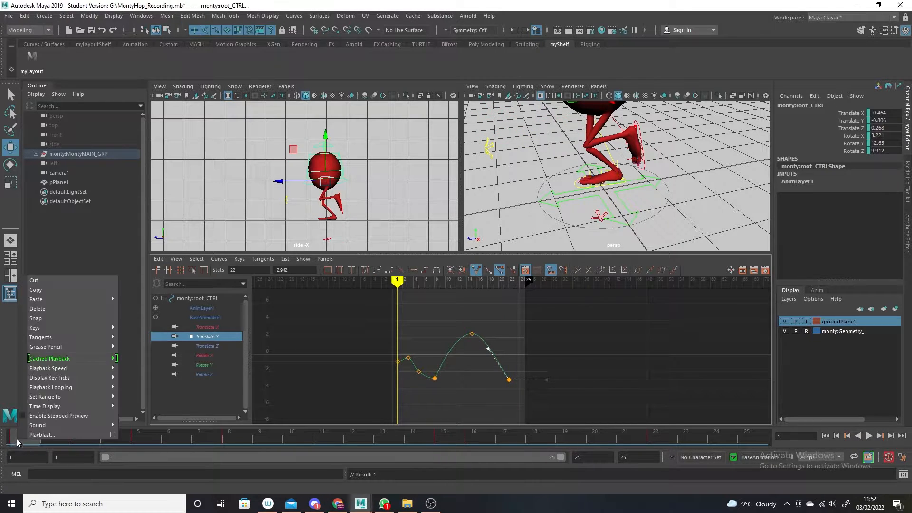
click(53, 290)
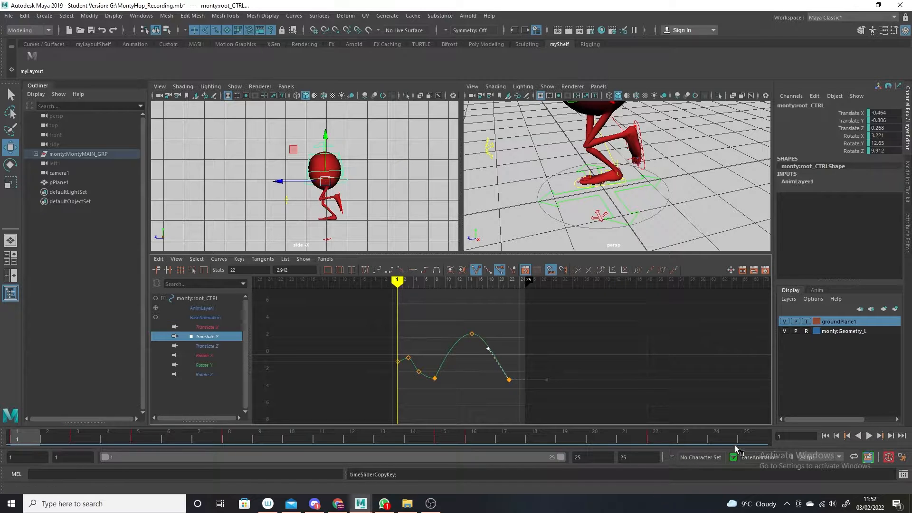
click(755, 438)
right_click(756, 438)
mouse_move(779, 299)
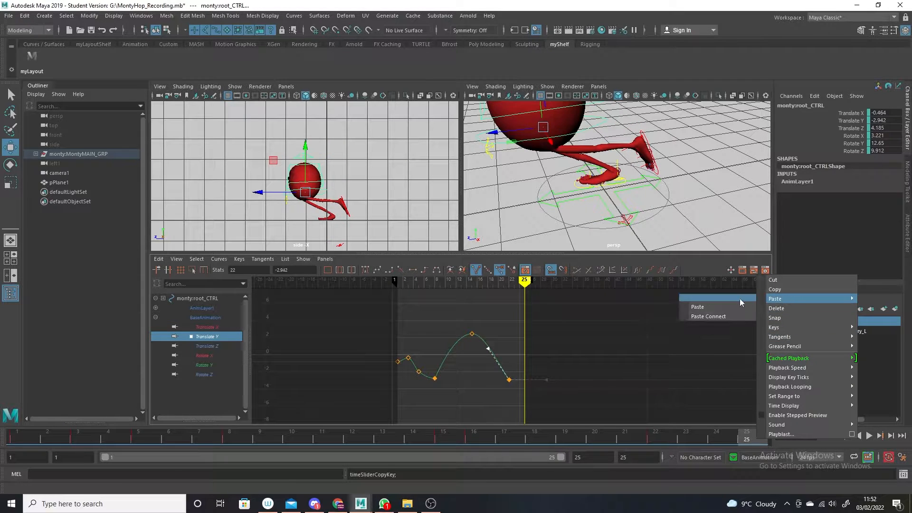
click(734, 308)
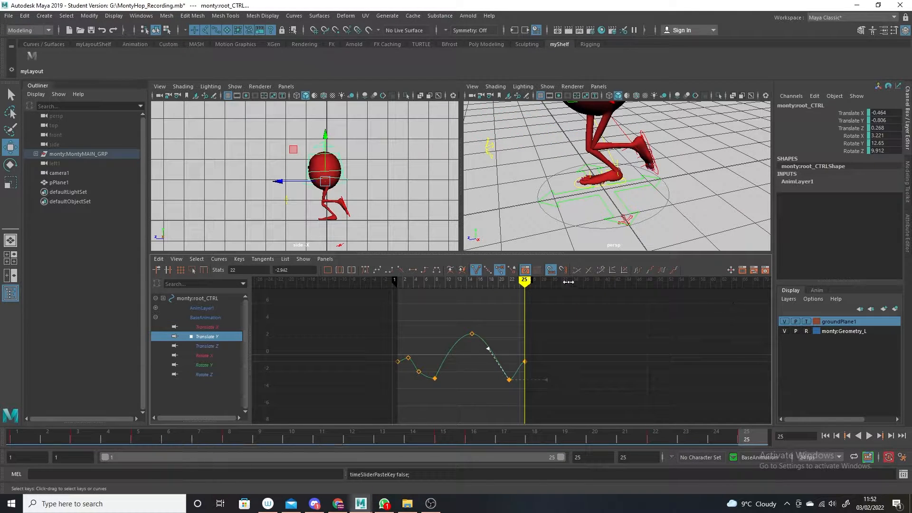
Raise the root's Translate Z key at frame 25 to 4.185, level with the frame 22 key, and play back the landing
click(215, 346)
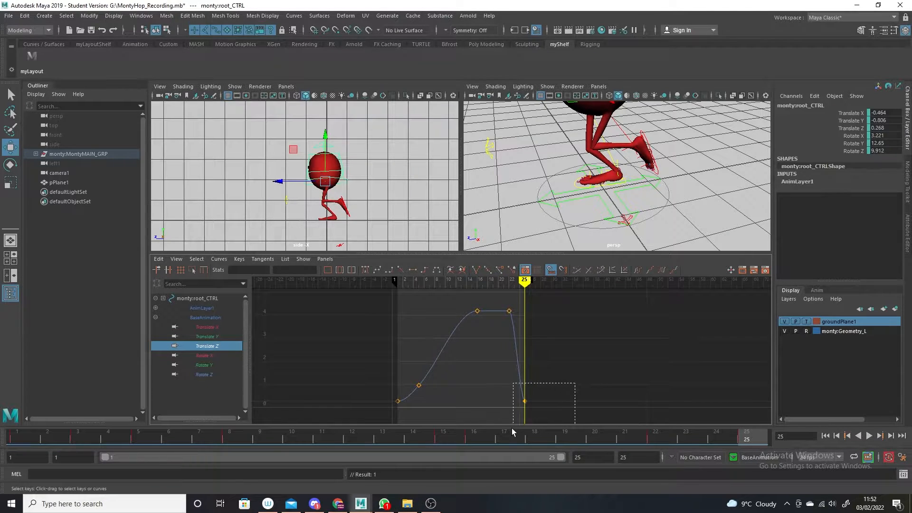
drag(511, 428, 514, 426)
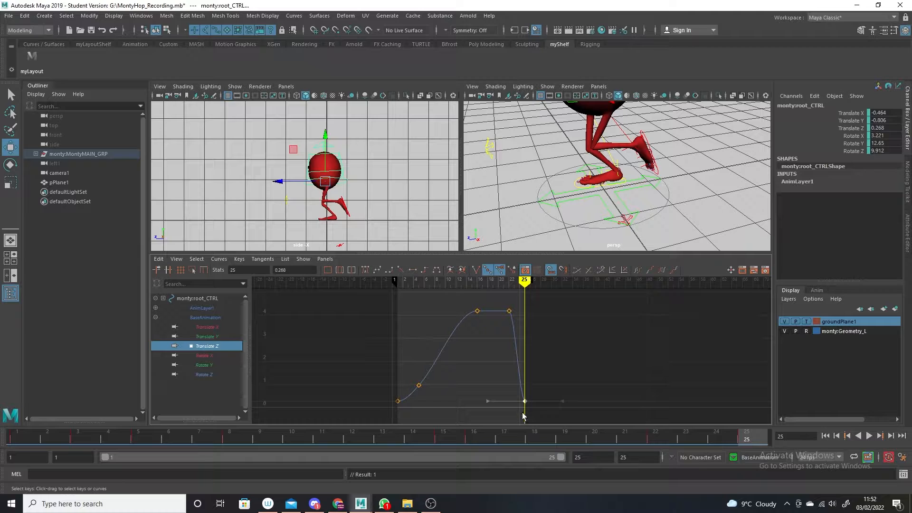
middle_drag(528, 417, 530, 326)
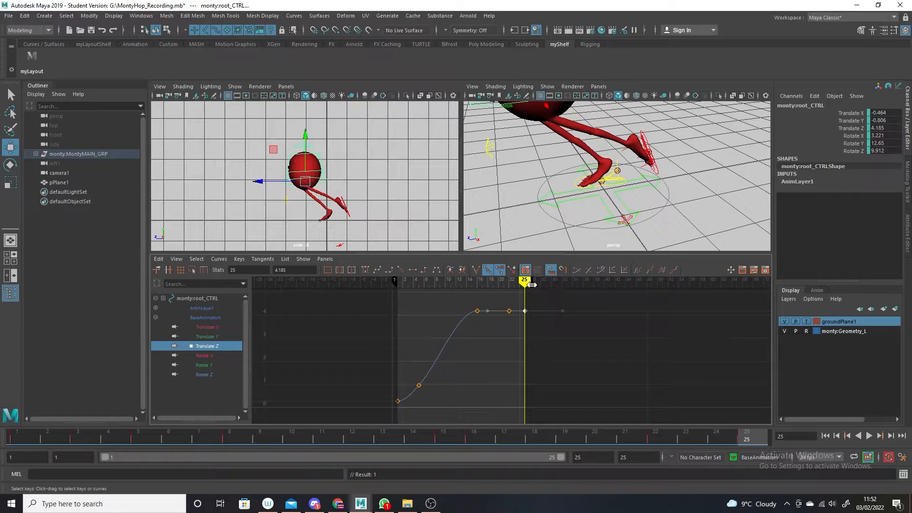
key(alt+v)
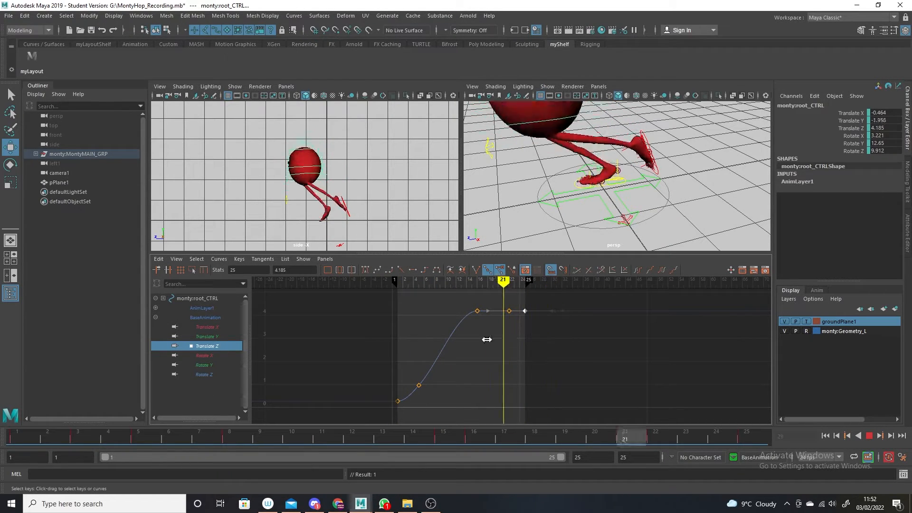
mouse_move(486, 339)
mouse_down()
mouse_move(370, 350)
mouse_move(520, 368)
mouse_up()
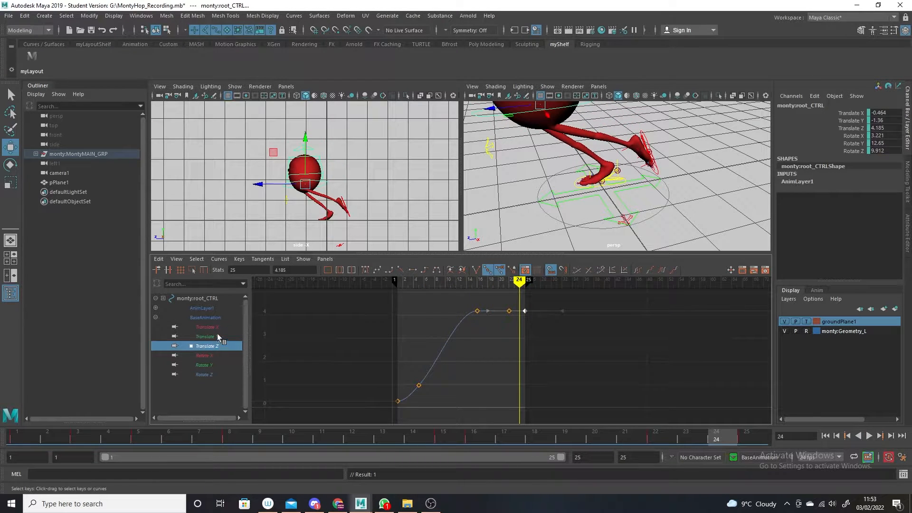
Key the root control at frame 24, raise its Translate Y key to about -0.99, and play back the hop
click(209, 336)
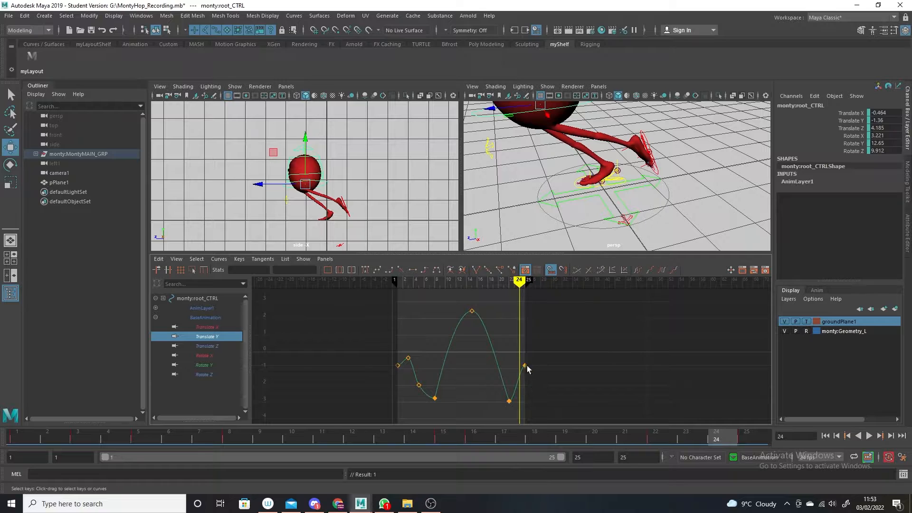
drag(522, 280, 524, 282)
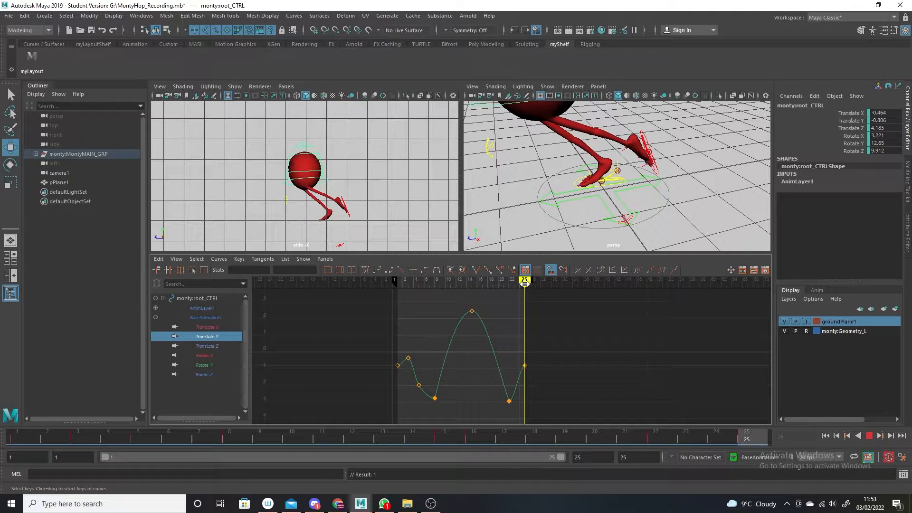
key(alt+comma)
alt+right_drag(533, 409, 546, 410)
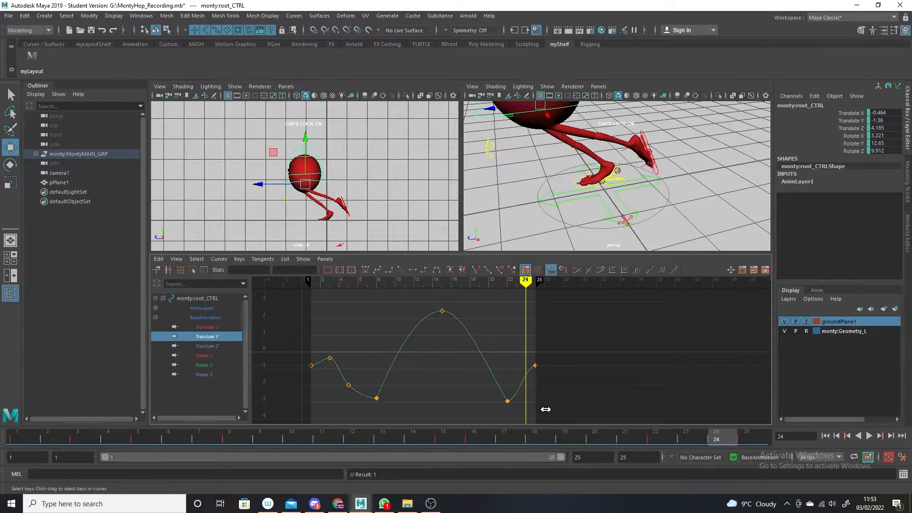
drag(544, 357, 524, 391)
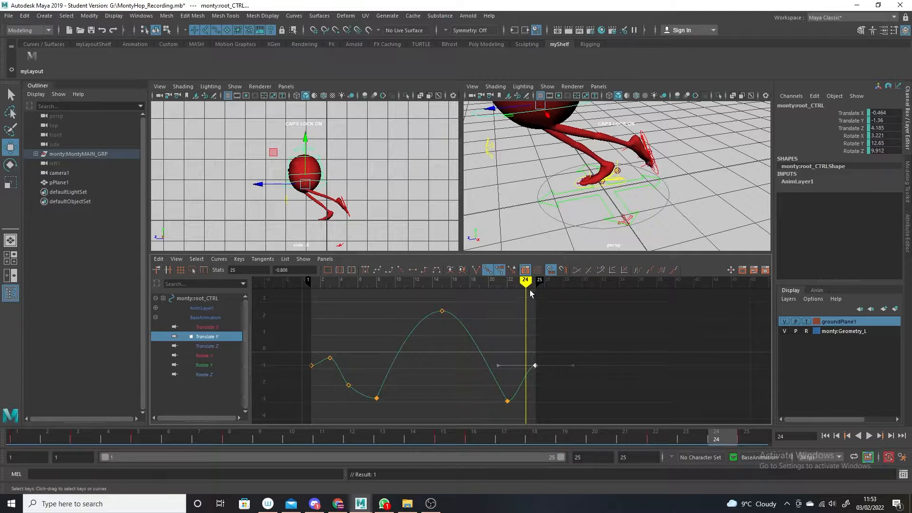
drag(525, 280, 516, 282)
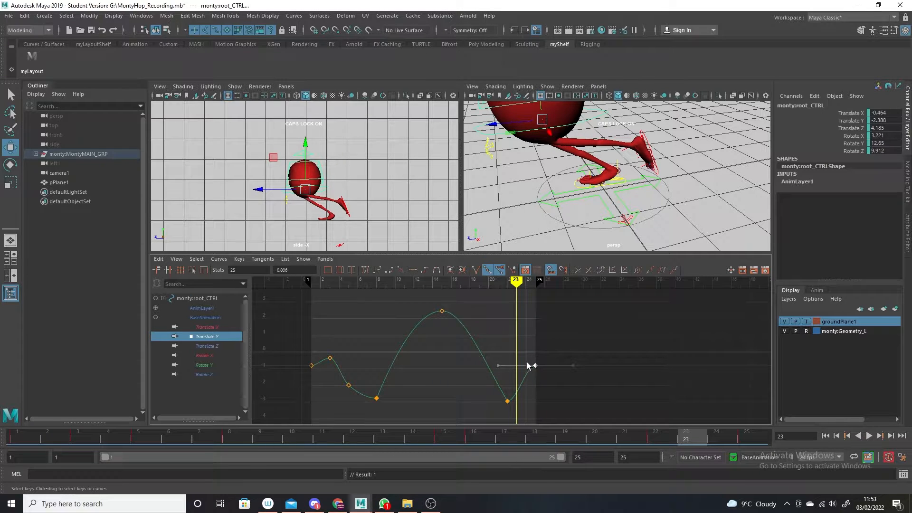
click(525, 281)
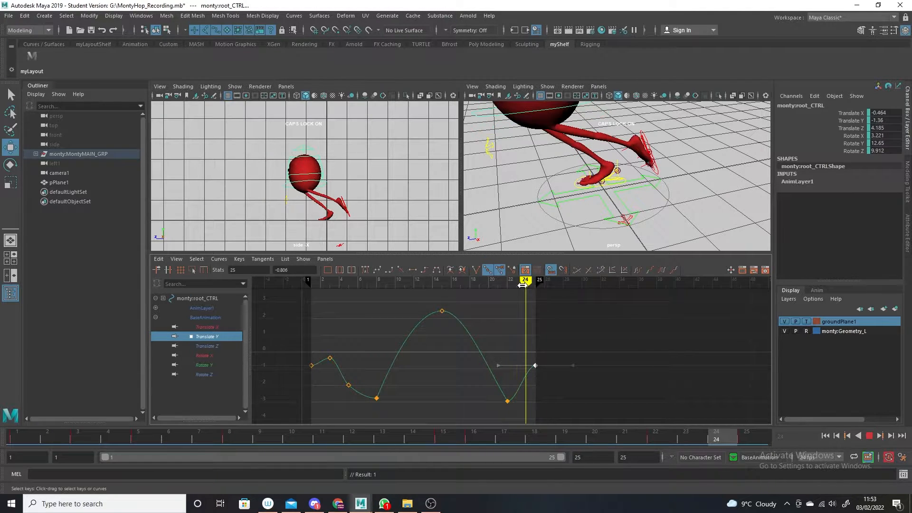
click(526, 375)
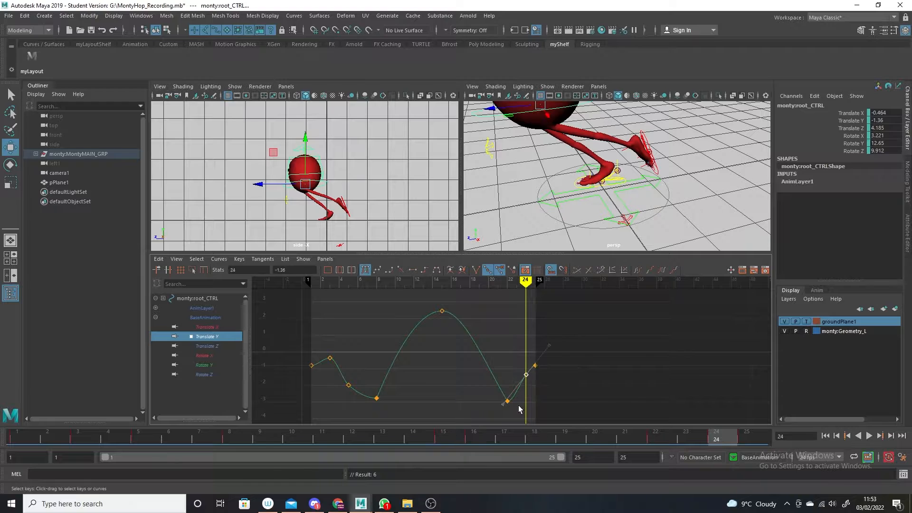
middle_drag(518, 405, 531, 394)
key(Caps_Lock)
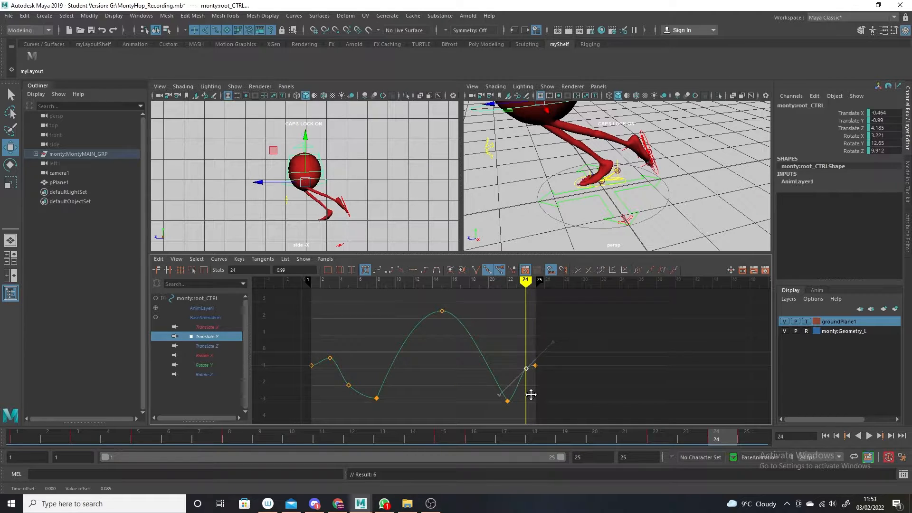
key(alt+v)
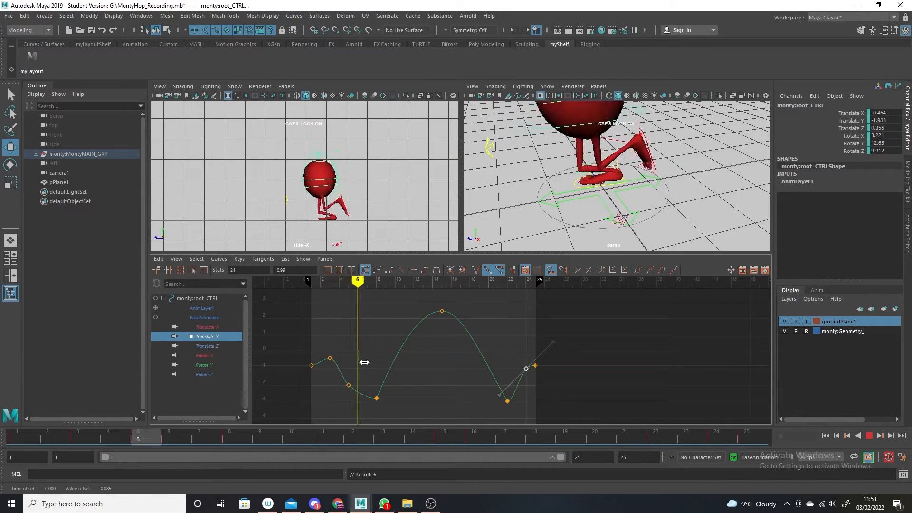
Play back the hop and scrub back to its start to check the root's motion
key(alt+v)
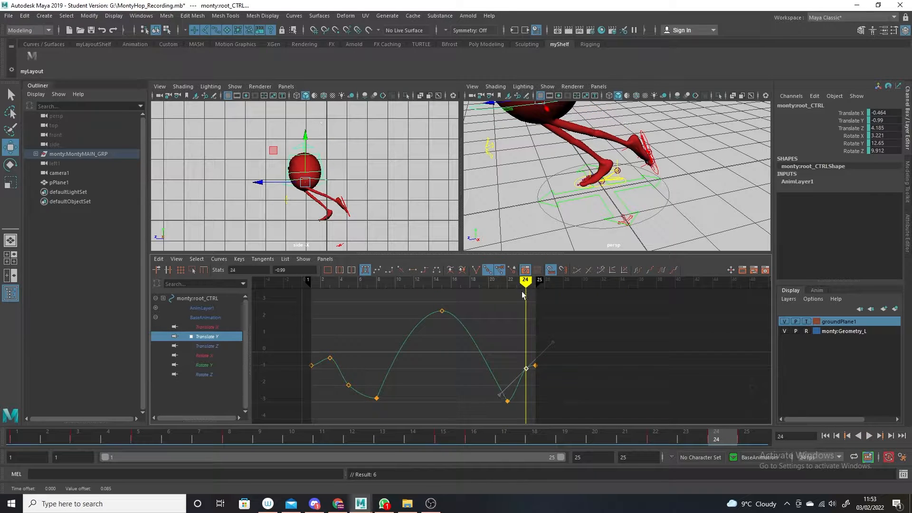
key(alt+v)
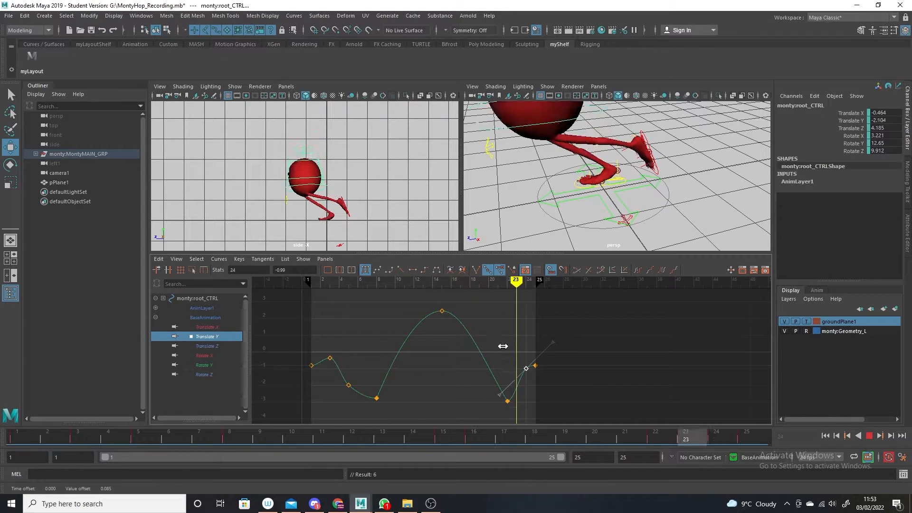
drag(503, 346, 285, 346)
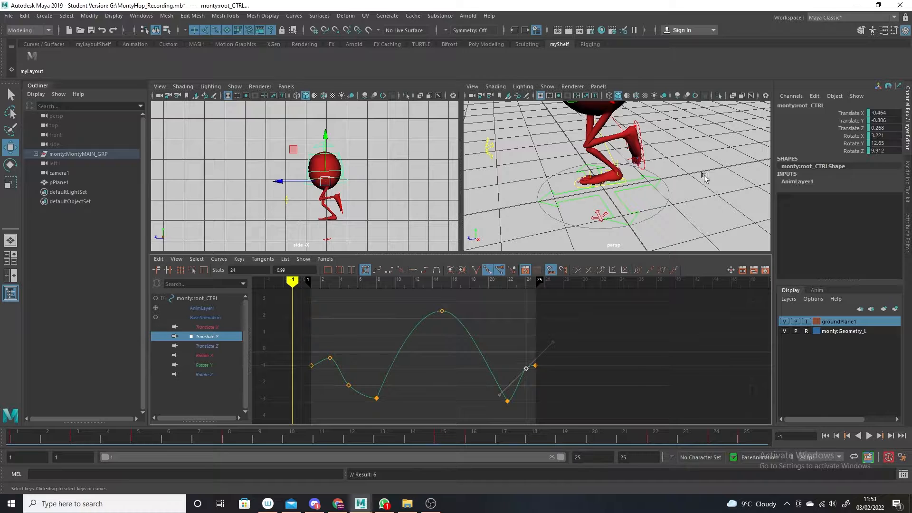
Select the right foot control and key it at frame 8
click(578, 189)
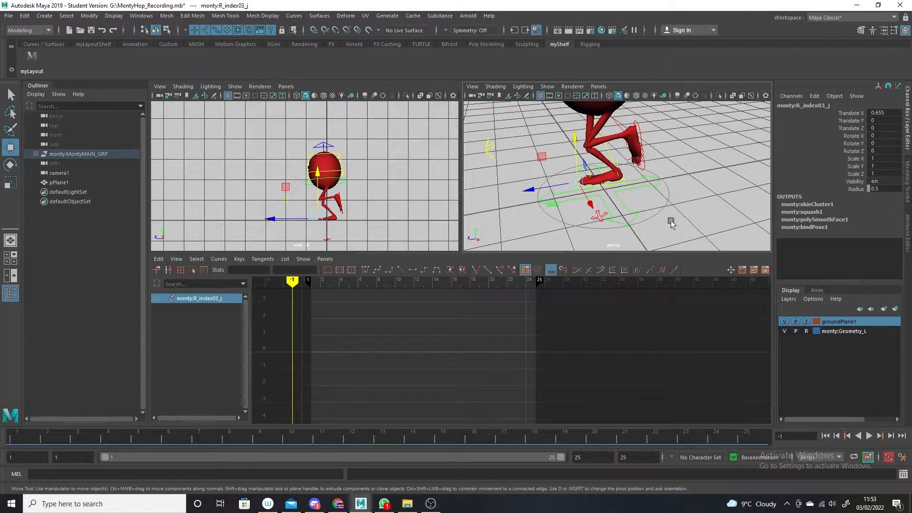
click(663, 165)
click(626, 179)
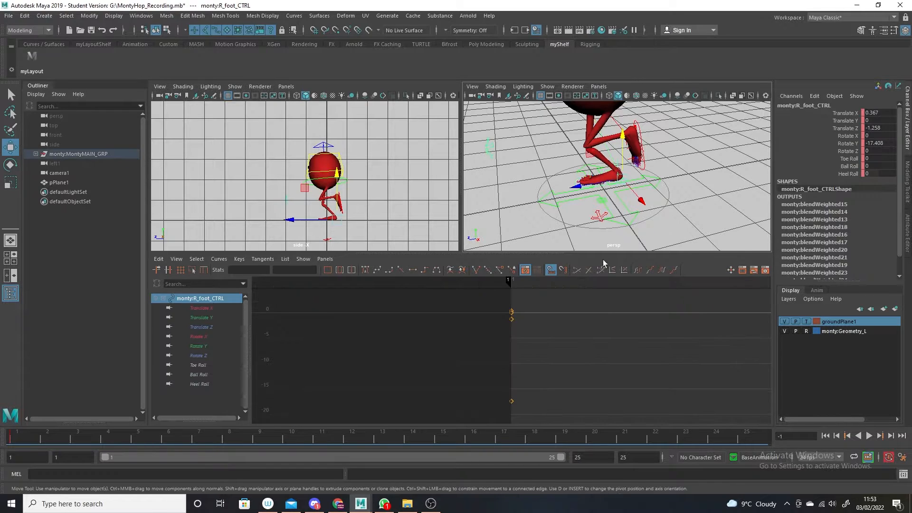
key(alt+v)
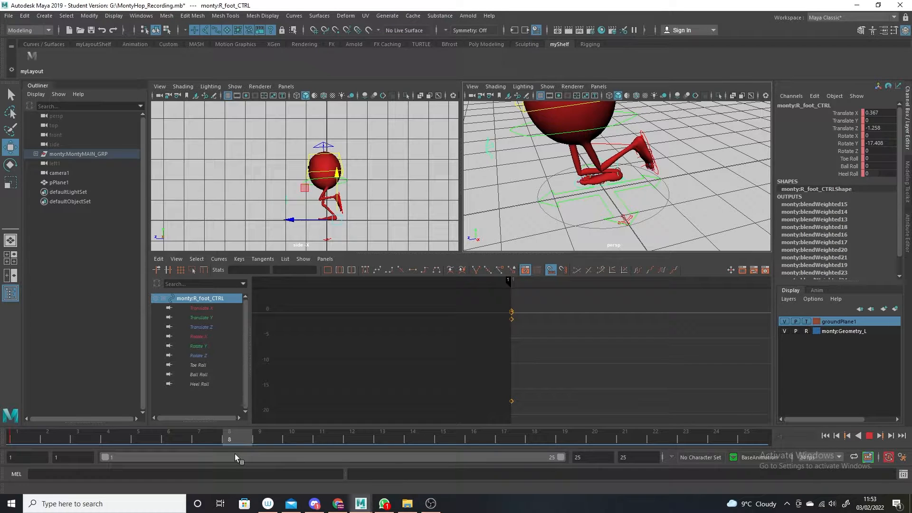
key(alt+v)
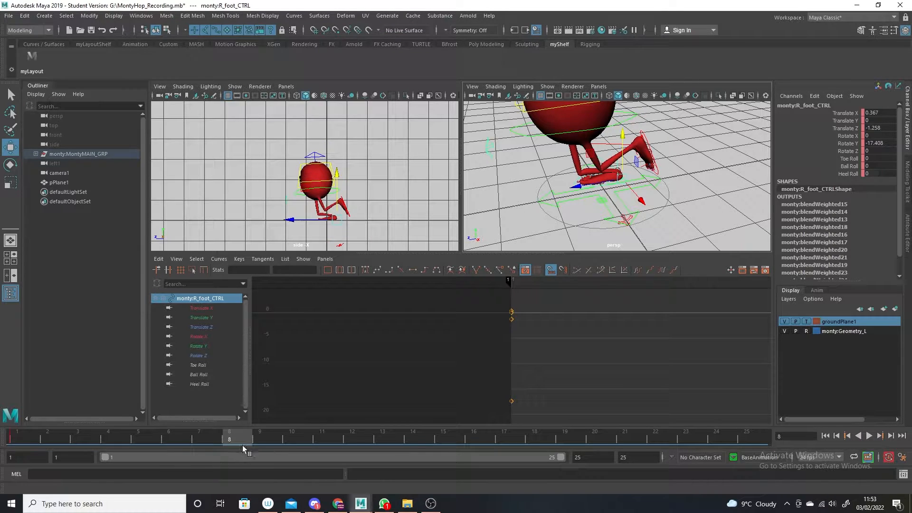
At frame 16, move the right foot control to about Translate Y 2.425 and Translate Z 1.26, and tilt it to Rotate X 20.37
key(alt+v)
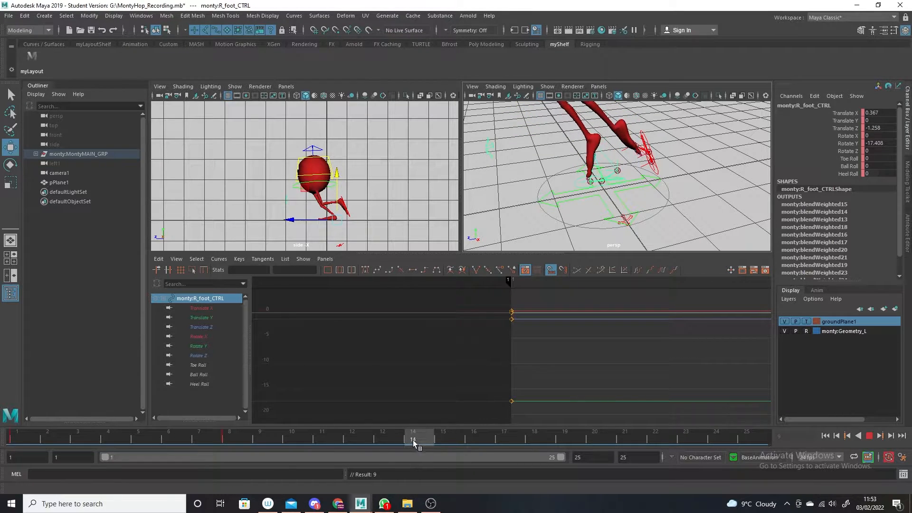
key(alt+v)
click(473, 436)
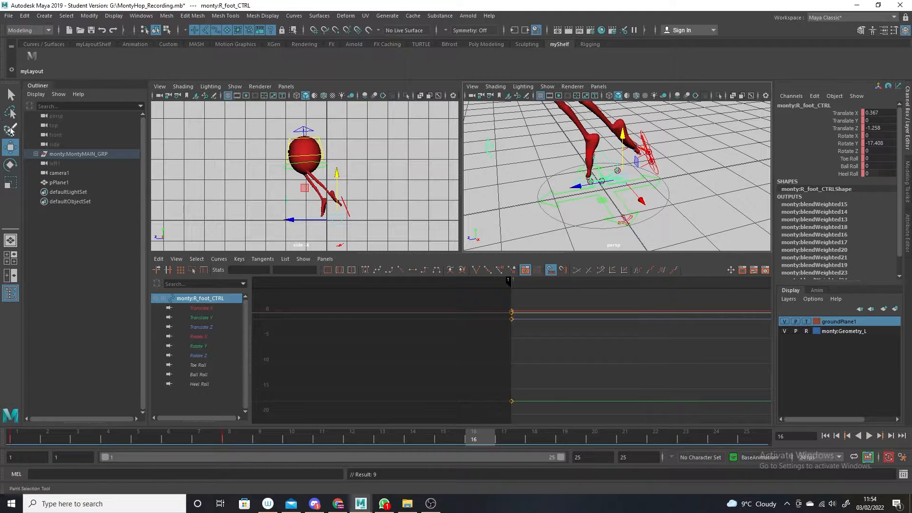
drag(345, 184, 343, 164)
drag(291, 200, 279, 199)
drag(324, 158, 321, 165)
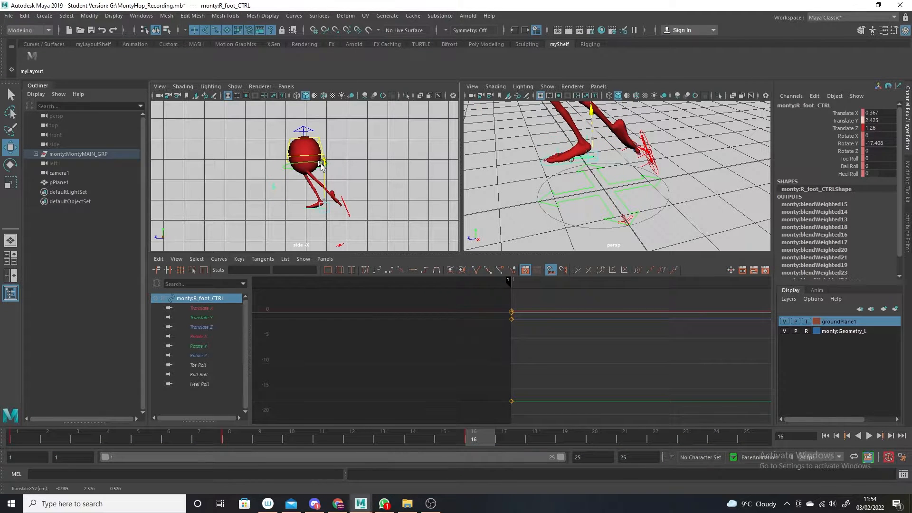
key(e)
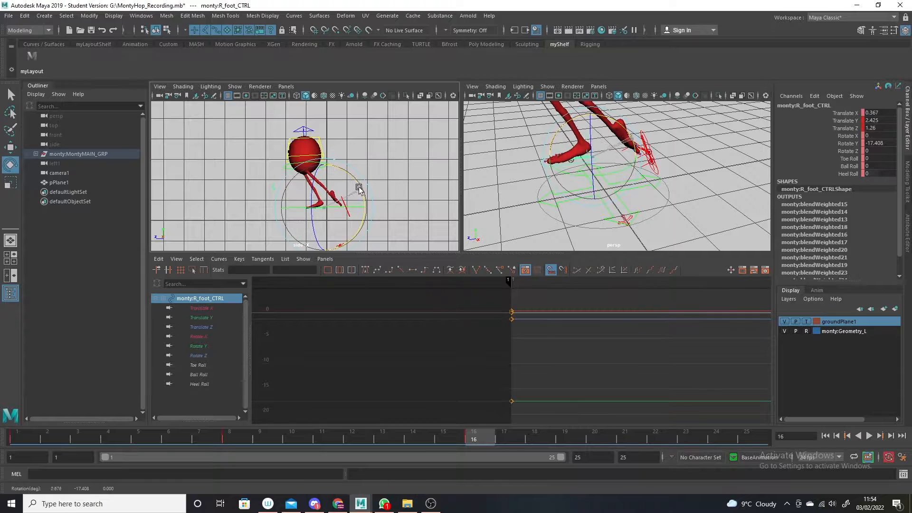
drag(359, 188, 351, 181)
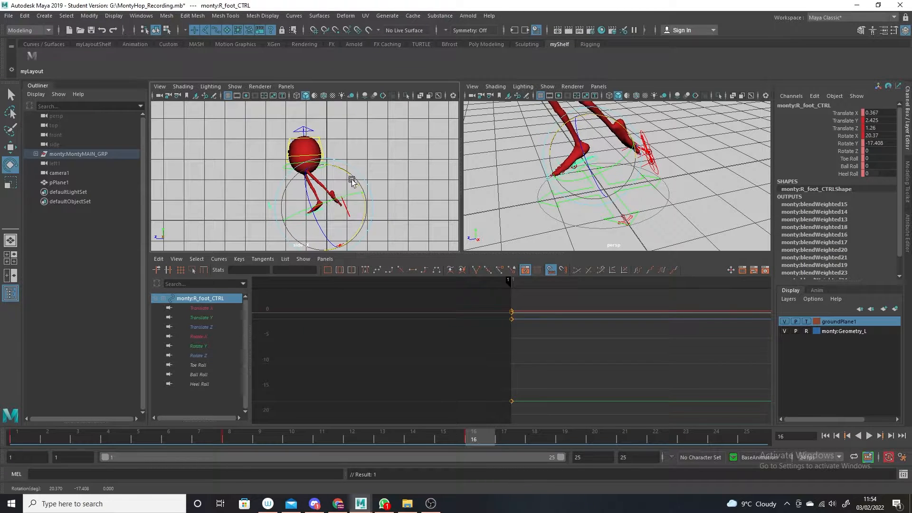
At frame 19, move the right foot control to Translate Y 3.172 and Translate Z 2.286, and play back the hop
drag(472, 438, 502, 381)
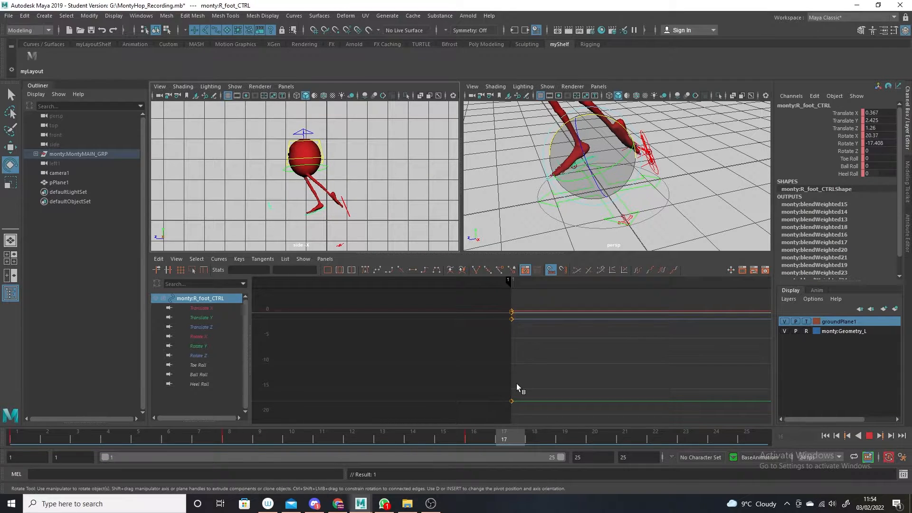
drag(517, 383, 668, 401)
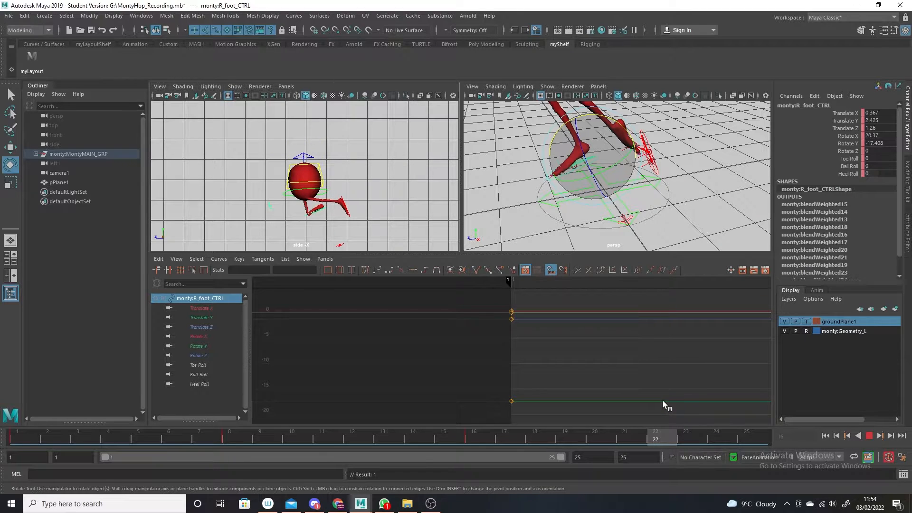
drag(612, 403, 572, 411)
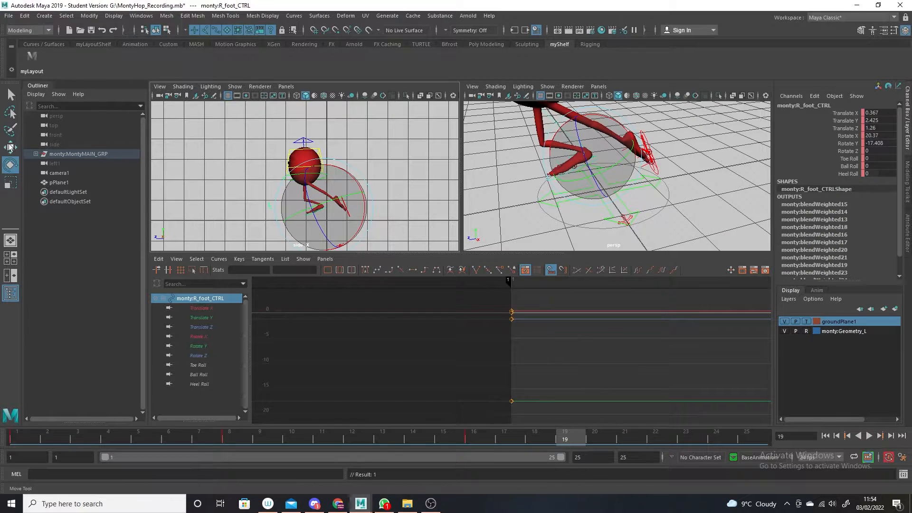
key(w)
drag(324, 165, 324, 155)
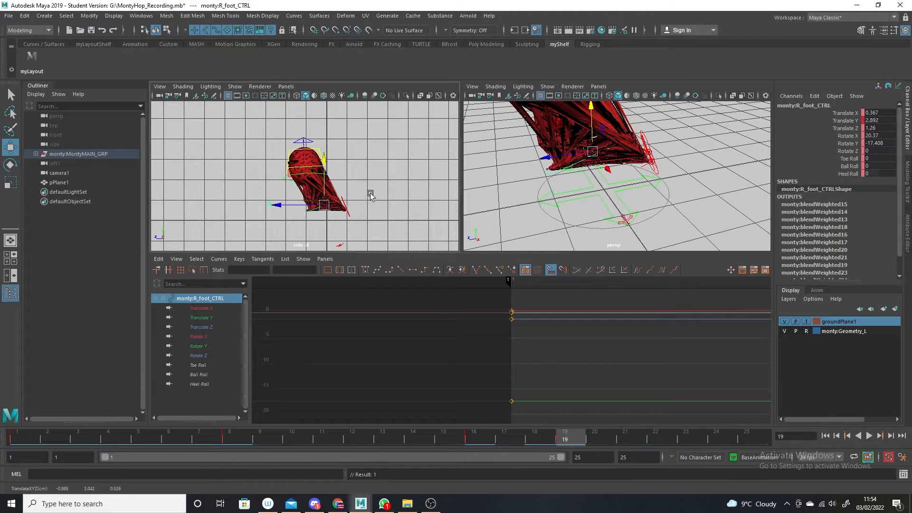
key(ctrl+z)
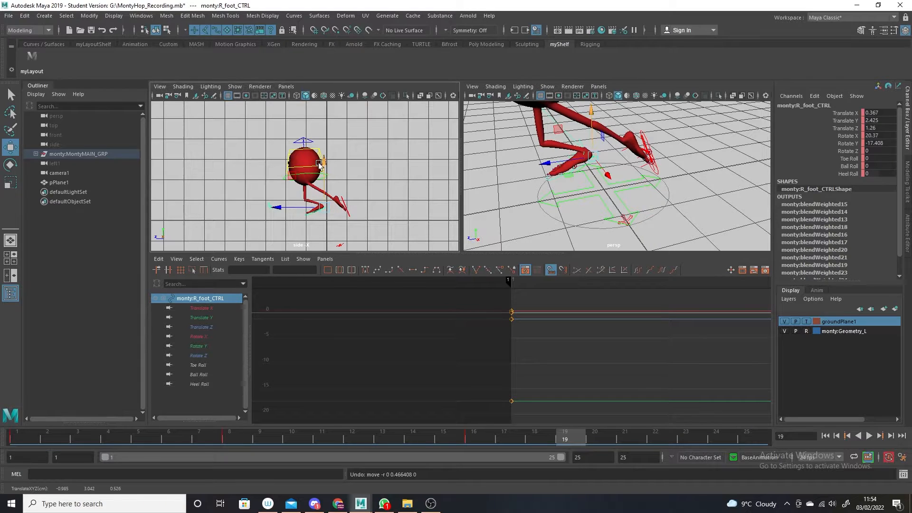
drag(325, 164, 310, 155)
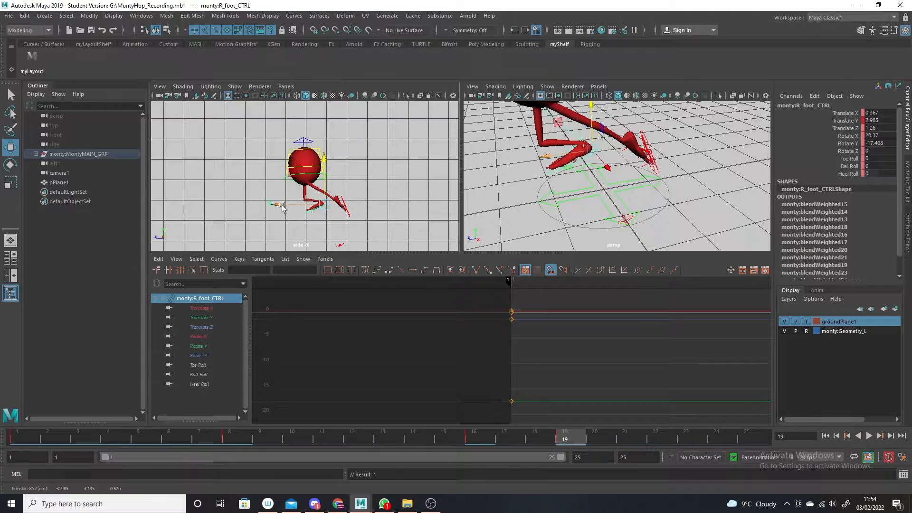
drag(280, 205, 275, 204)
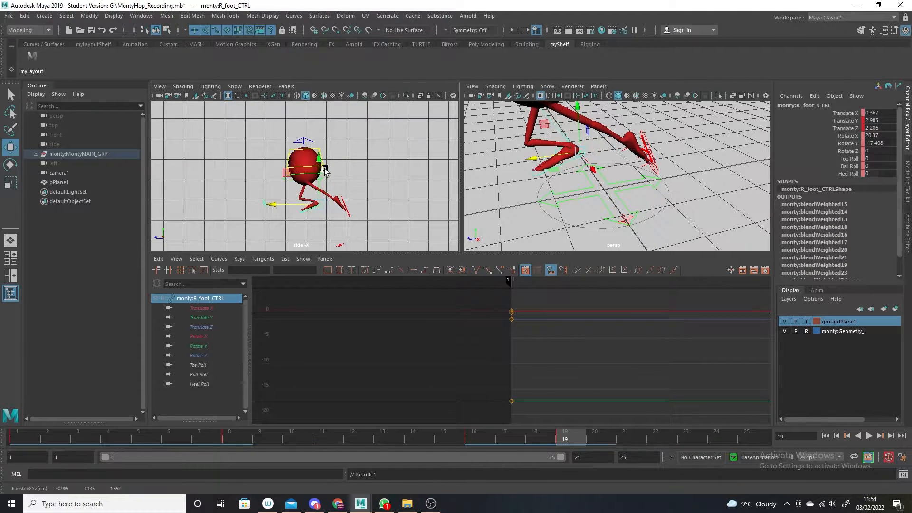
middle_drag(318, 164, 317, 163)
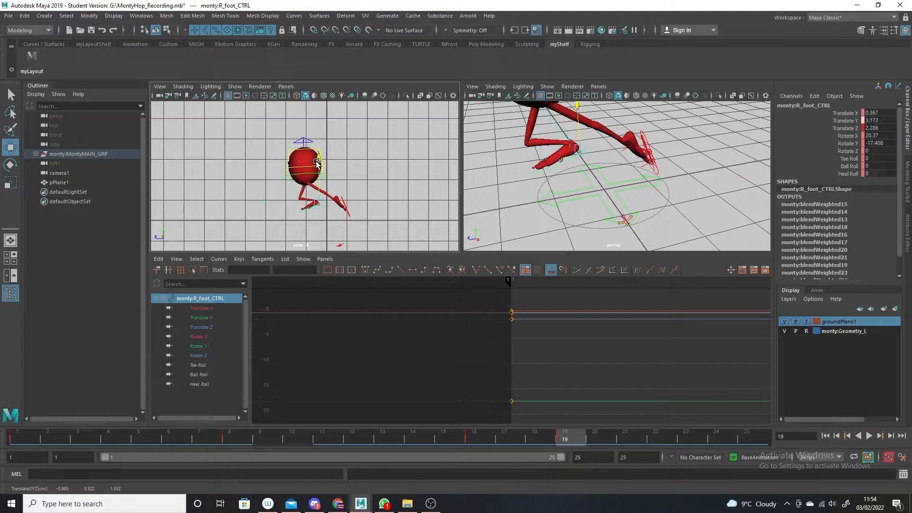
drag(316, 163, 316, 163)
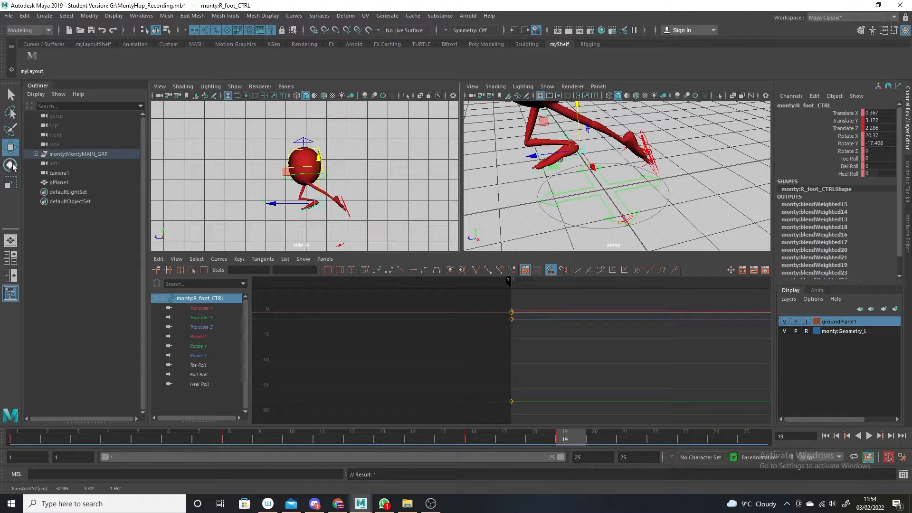
key(alt+v)
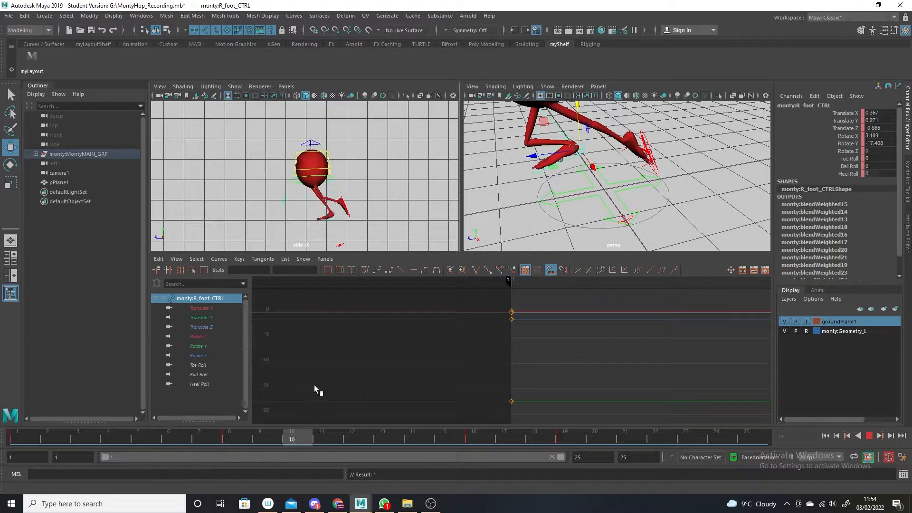
key(alt+v)
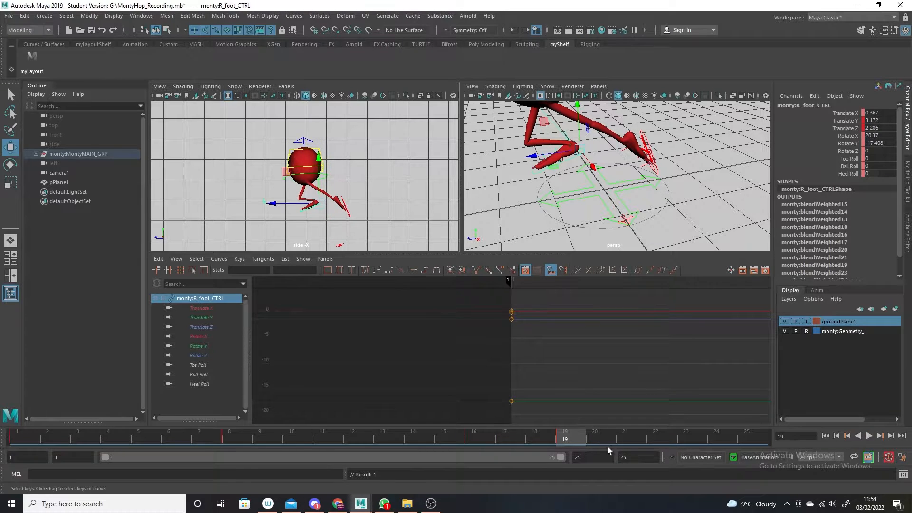
At frame 22, lower the right foot control to Translate Y 0.093 and flatten it with Rotate X 0
click(660, 442)
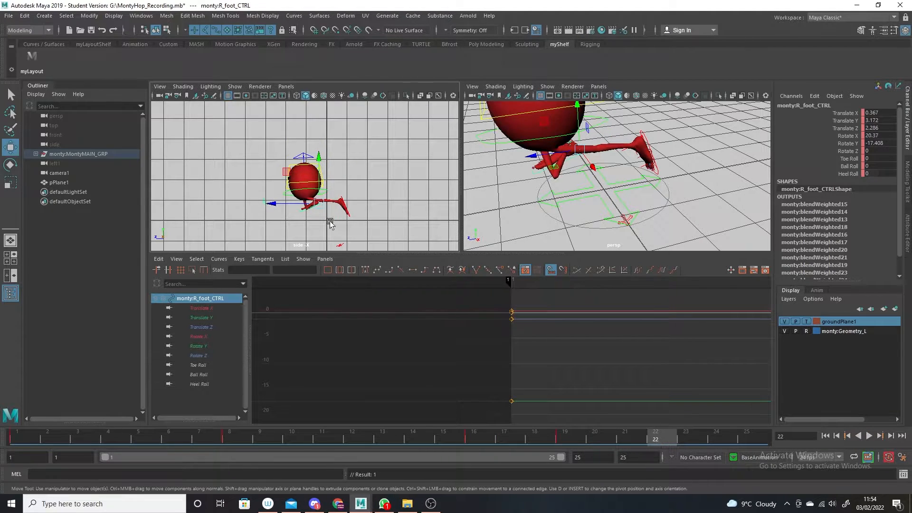
drag(320, 158, 315, 172)
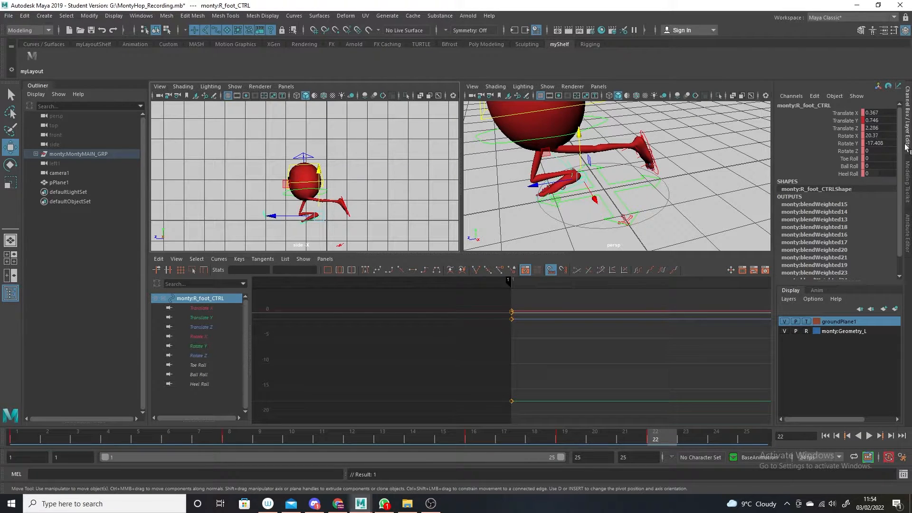
double_click(882, 135)
key(Return)
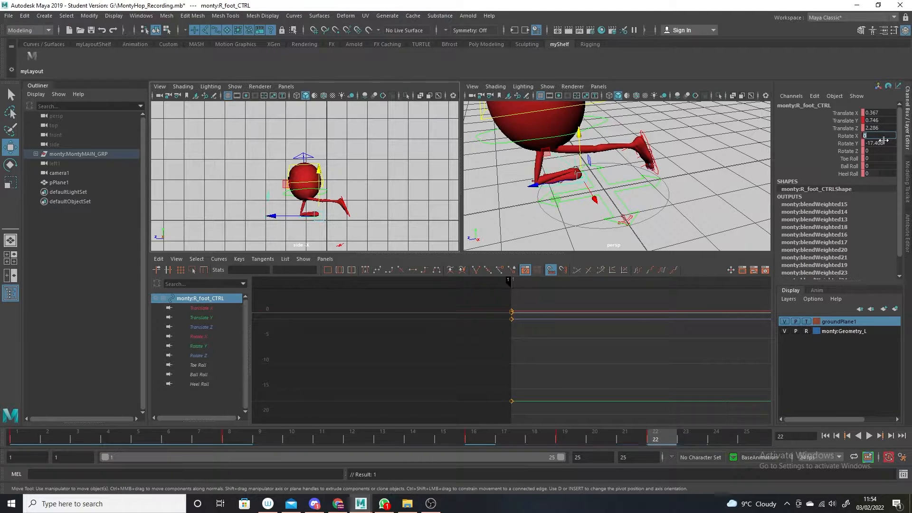
drag(318, 170, 317, 176)
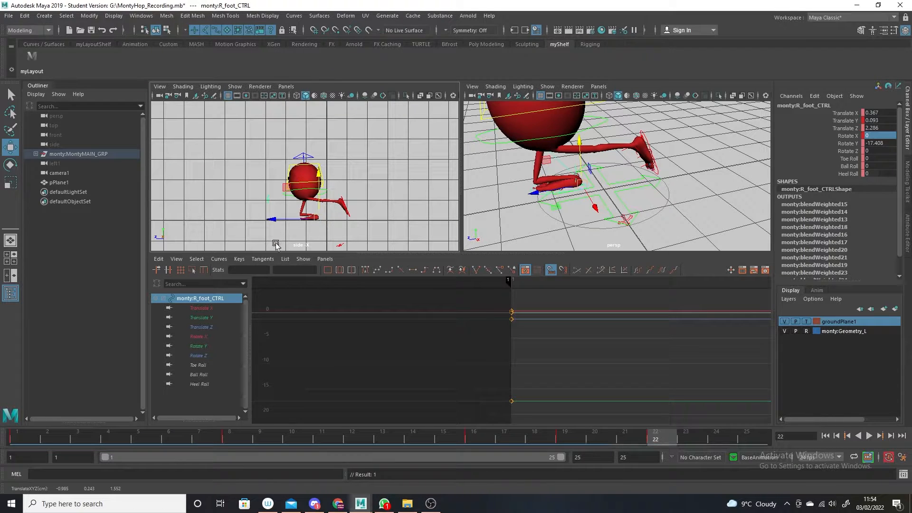
Try lowering the right foot control to Translate Y 1.679 at frame 19, and play back the hop
drag(661, 439, 752, 451)
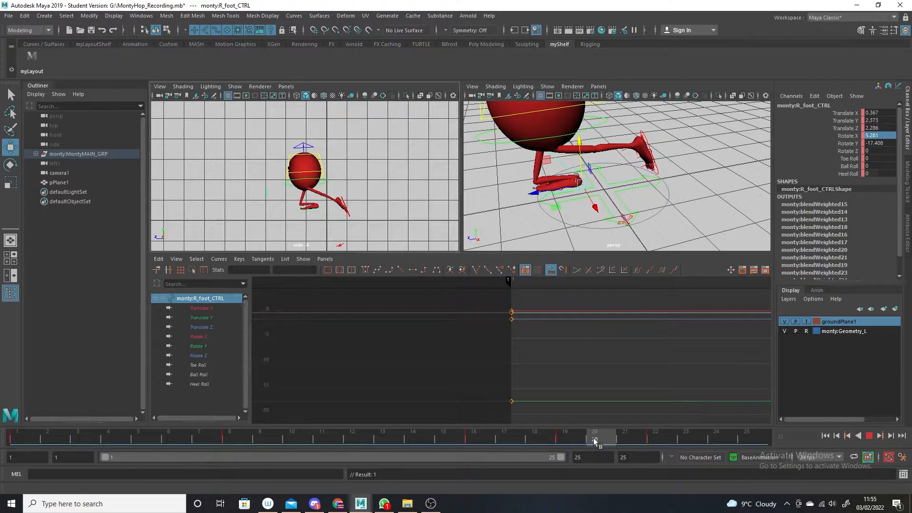
drag(318, 160, 310, 166)
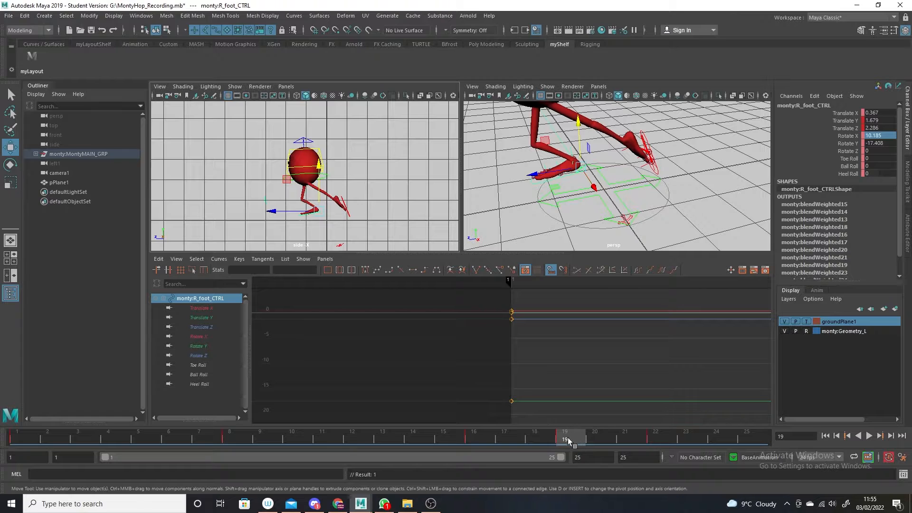
key(alt+v)
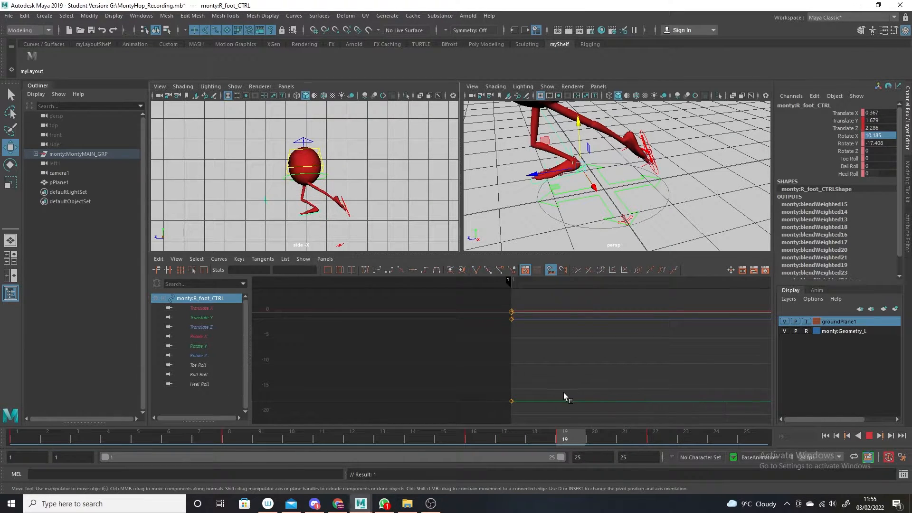
key(alt+v)
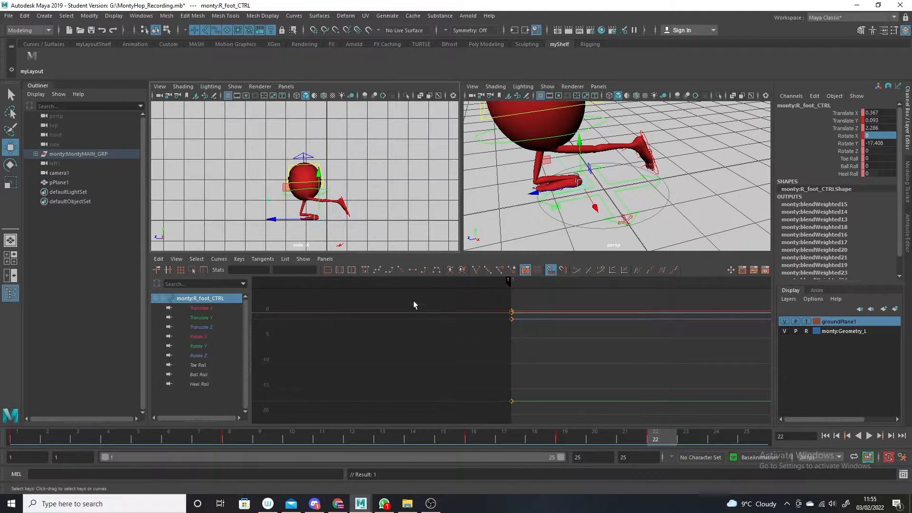
Lower the right foot control to about Translate Y 1.026 at frame 19 and 0.238 at frame 20
drag(650, 439, 635, 440)
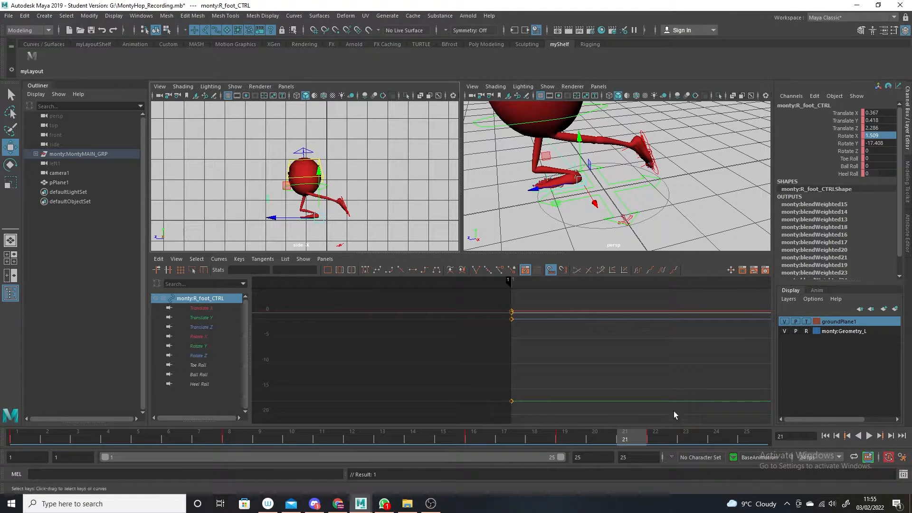
drag(632, 438, 552, 436)
drag(313, 159, 316, 171)
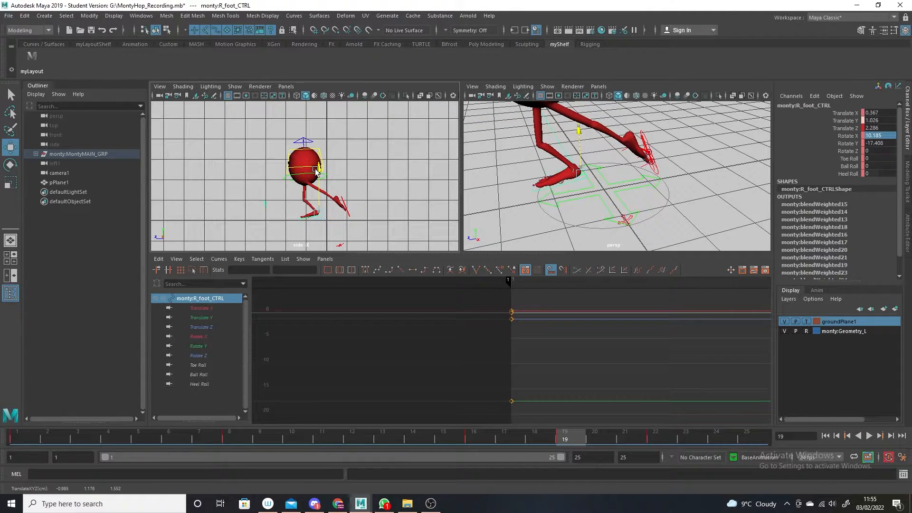
click(594, 435)
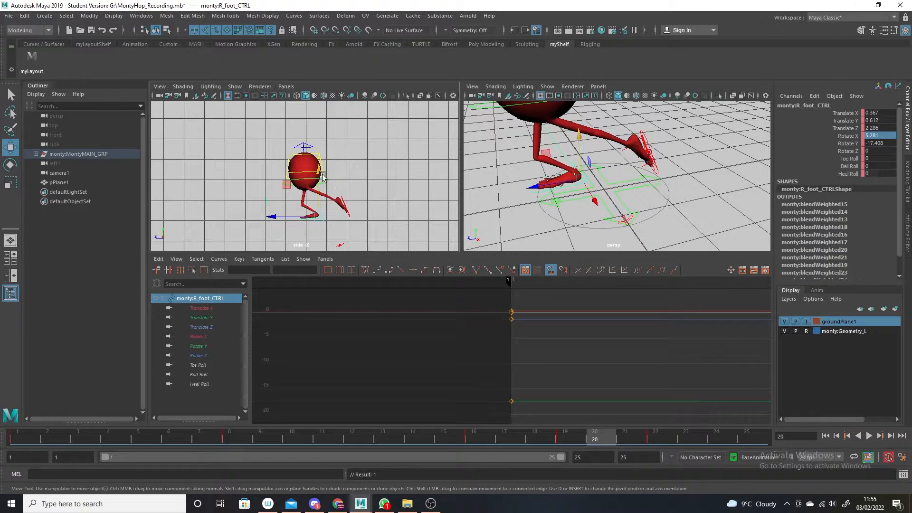
drag(322, 175, 321, 176)
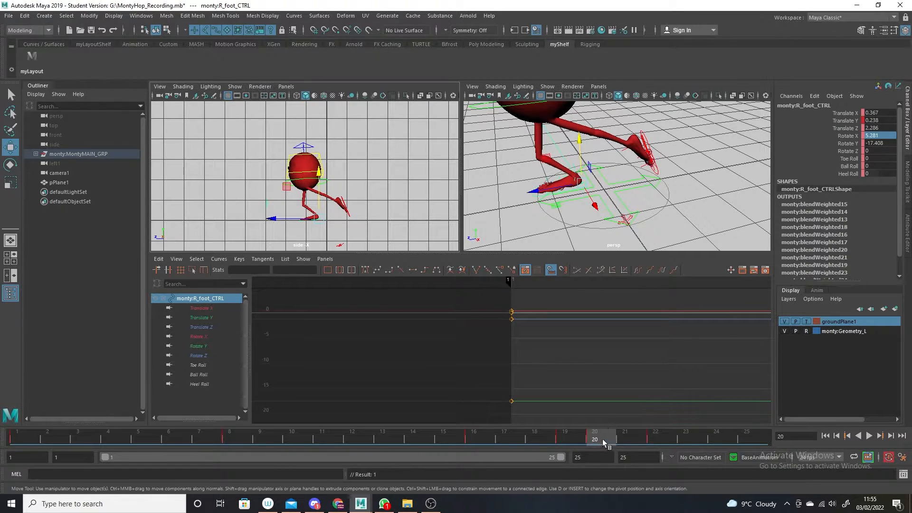
Play back the hop, scrub through the right foot's landing, and inspect its Translate Y curve
key(alt+v)
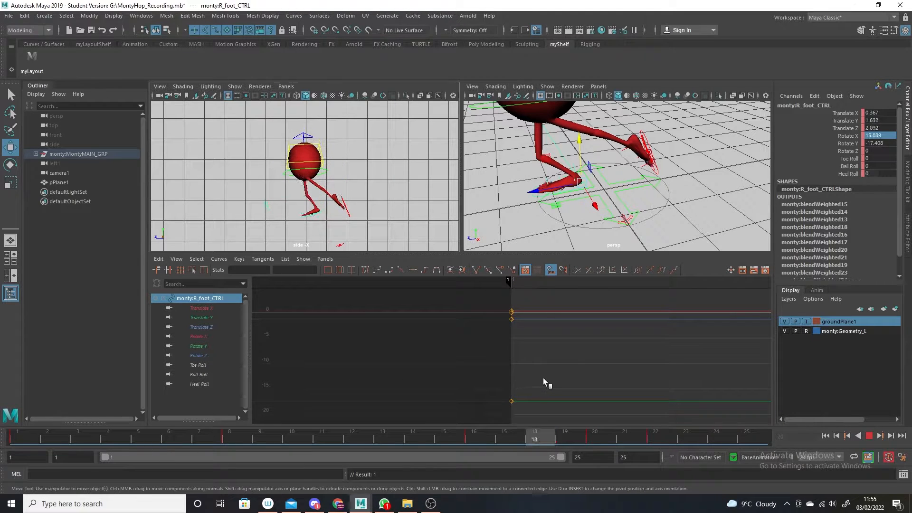
key(Escape)
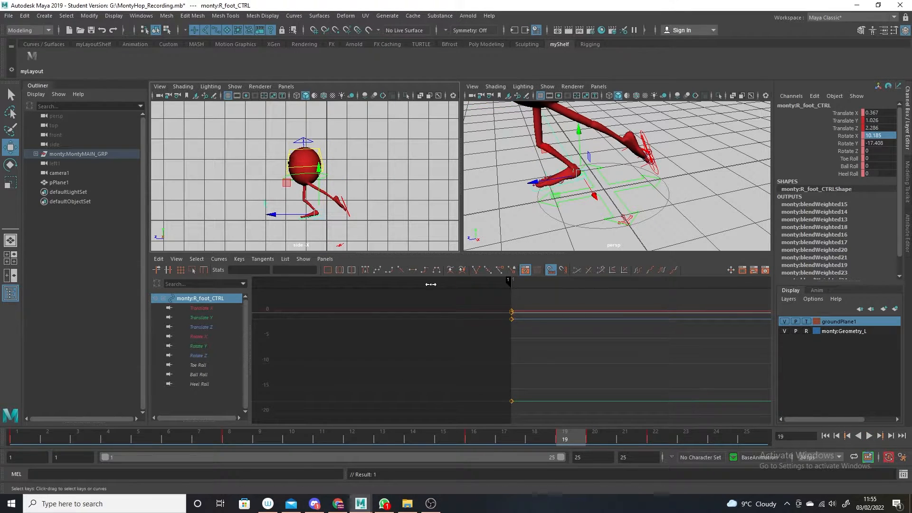
drag(321, 173, 320, 175)
drag(570, 440, 758, 426)
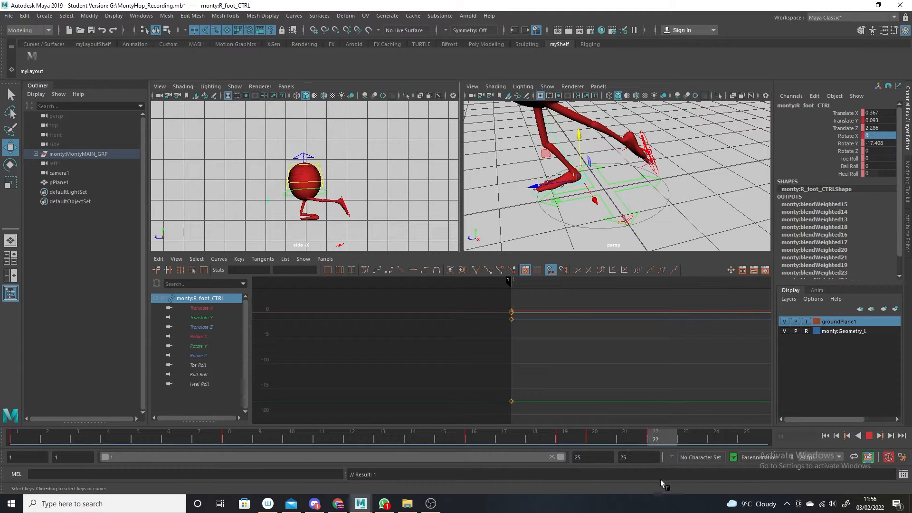
mouse_move(608, 466)
mouse_down()
mouse_move(584, 458)
mouse_move(601, 454)
mouse_up()
click(204, 317)
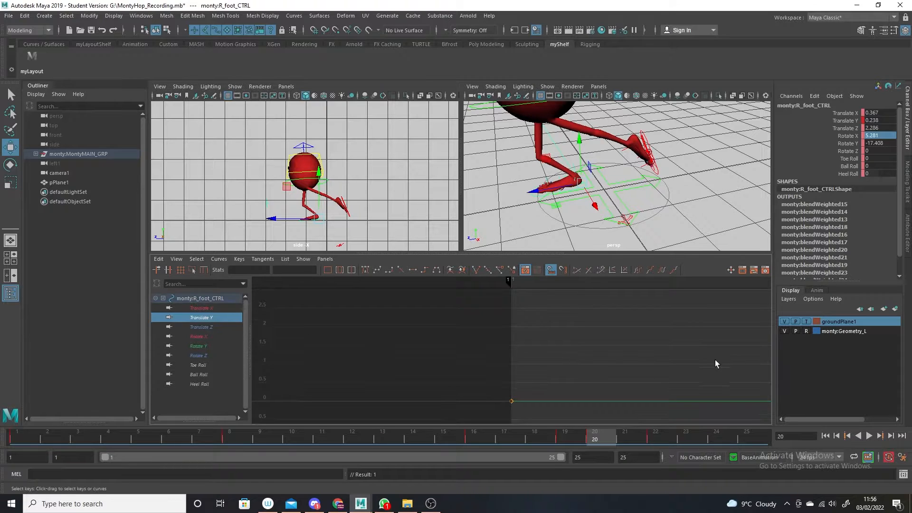
Key the right foot control's pose at frame 25, and select the left foot control
click(505, 434)
drag(506, 435, 769, 445)
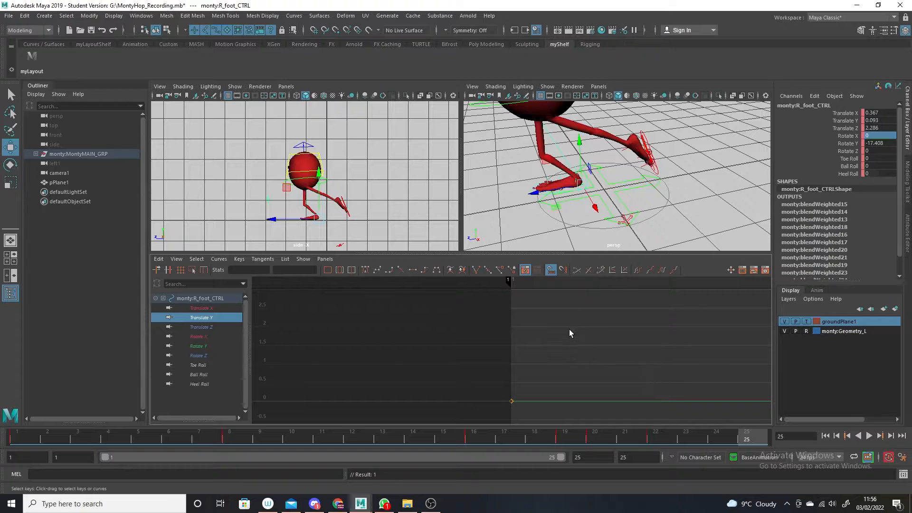
key(s)
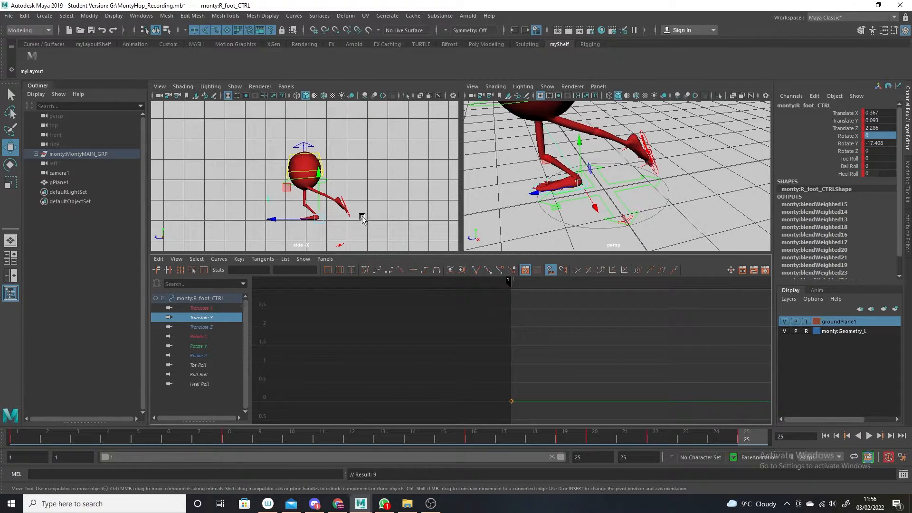
click(343, 203)
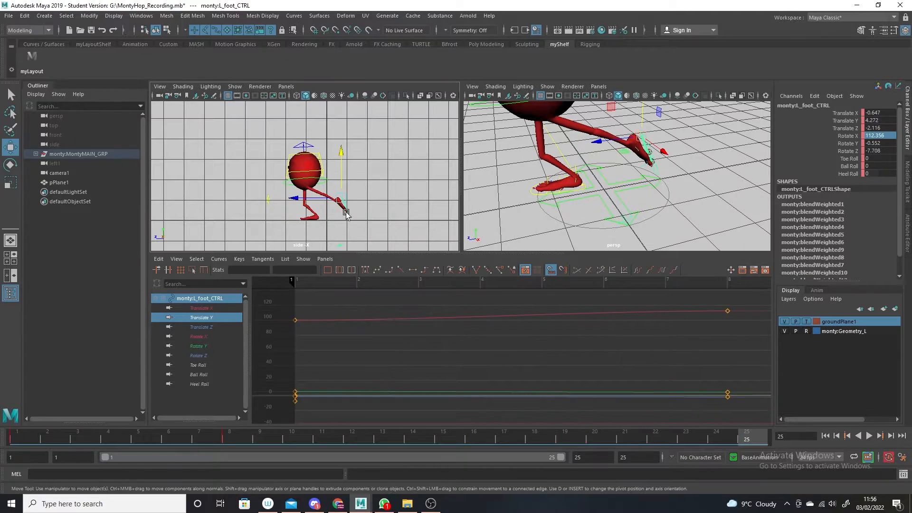
Try pasting copied keys onto the left foot control at frame 25, and undo the paste
click(10, 444)
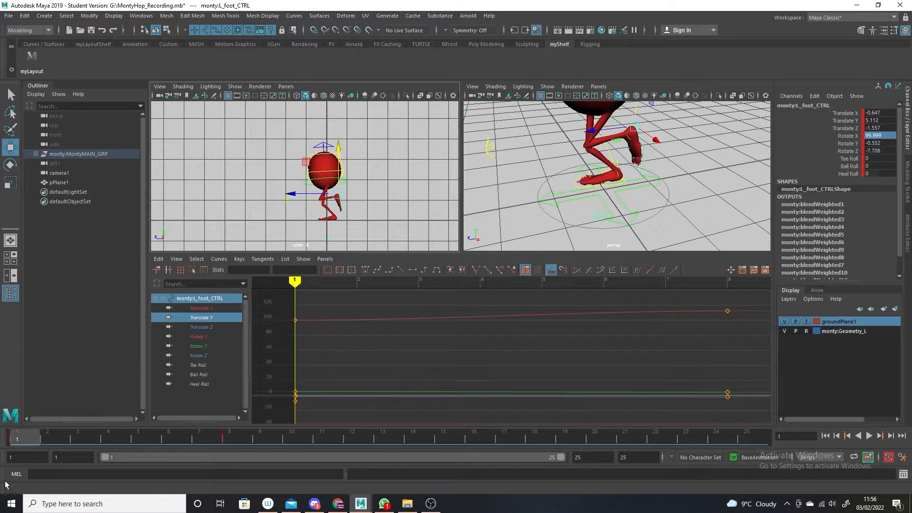
right_click(19, 440)
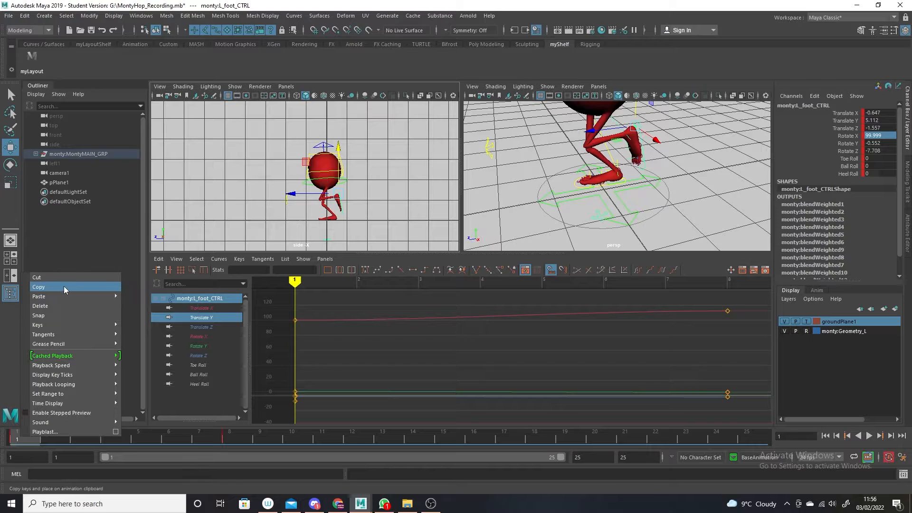
click(755, 439)
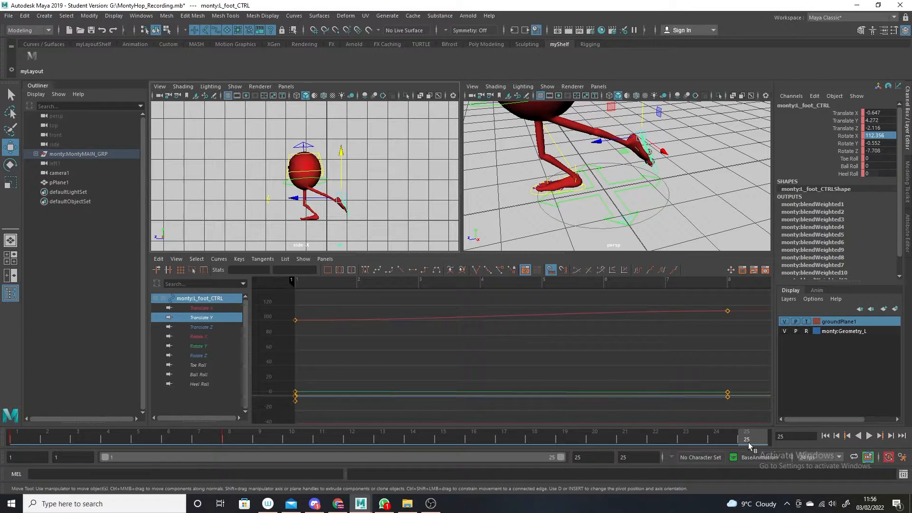
right_click(753, 436)
mouse_move(773, 300)
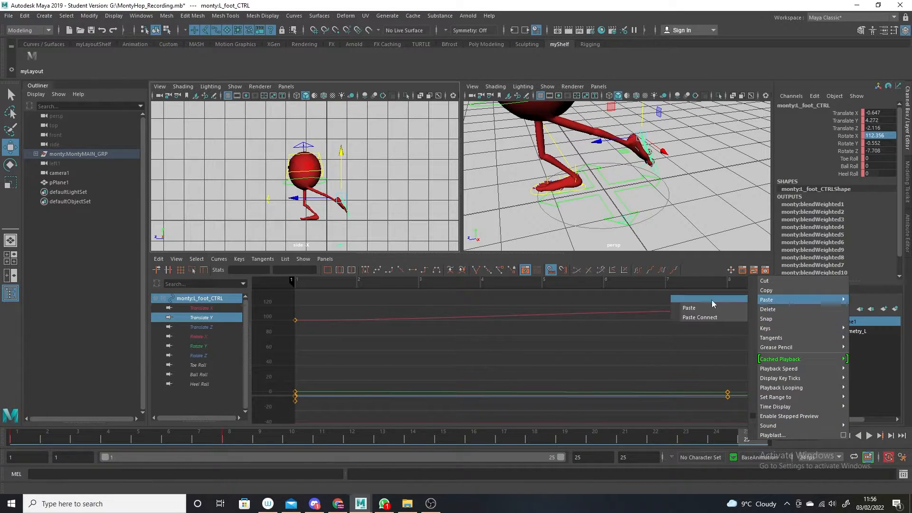
click(710, 307)
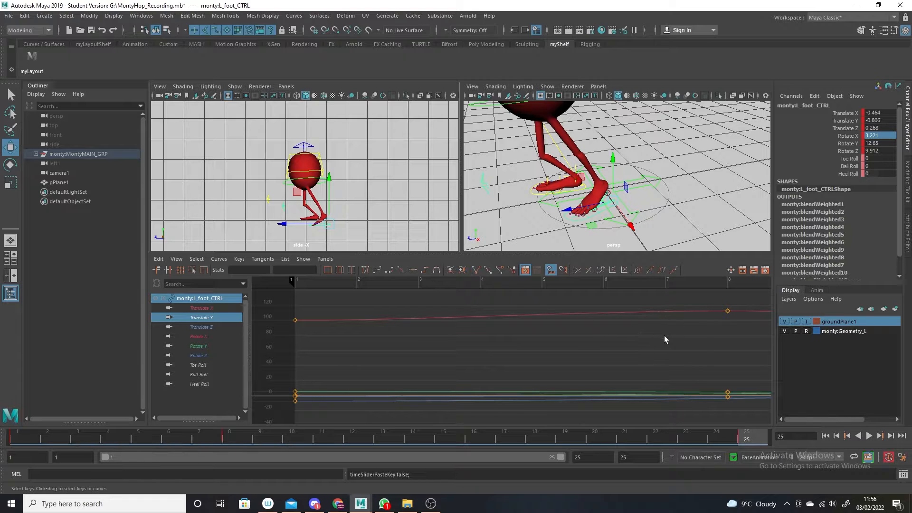
key(ctrl+z)
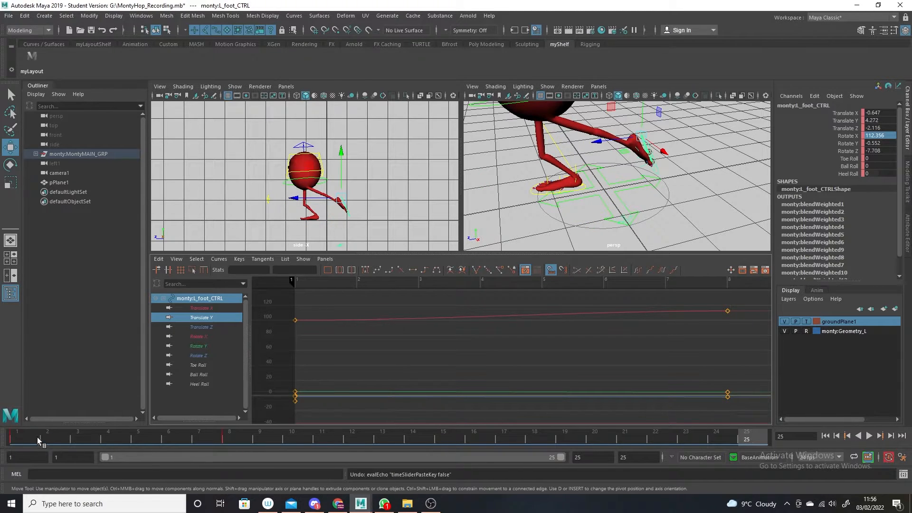
Copy the left foot control's key at frame 1 and paste it at frame 25
click(20, 433)
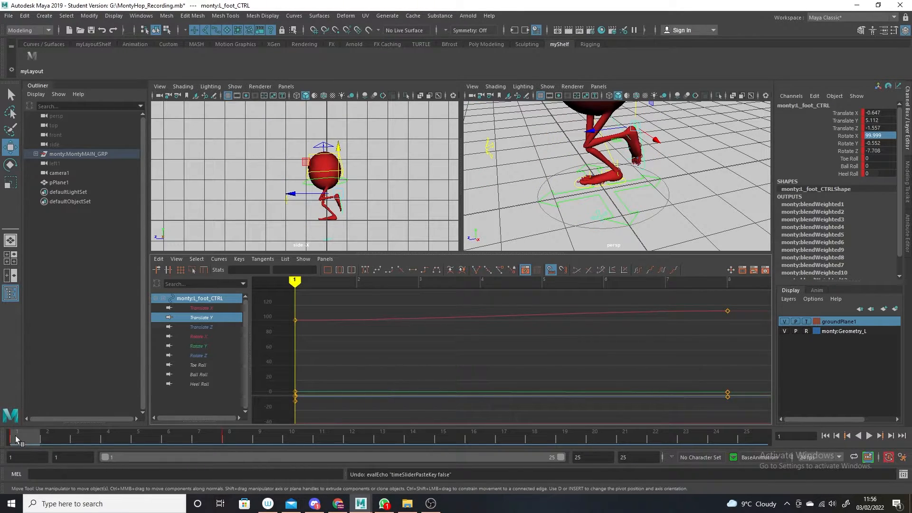
right_click(15, 435)
click(48, 288)
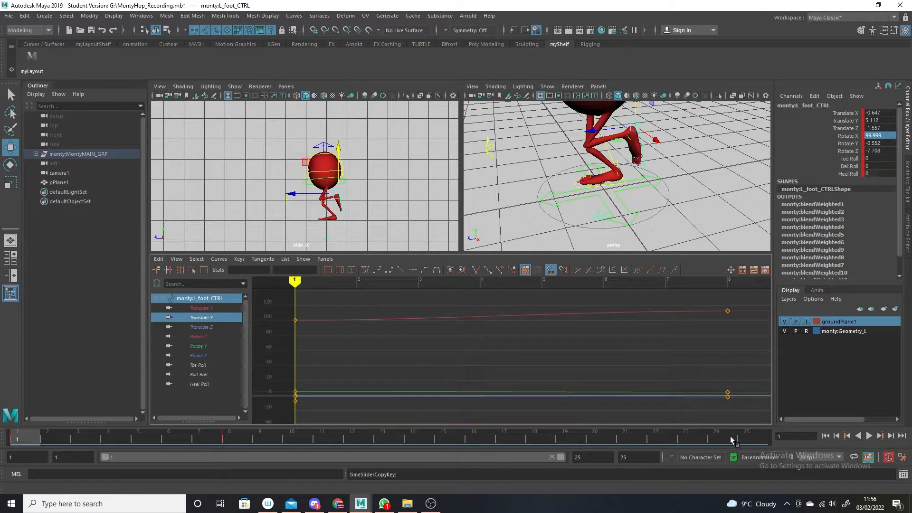
click(746, 437)
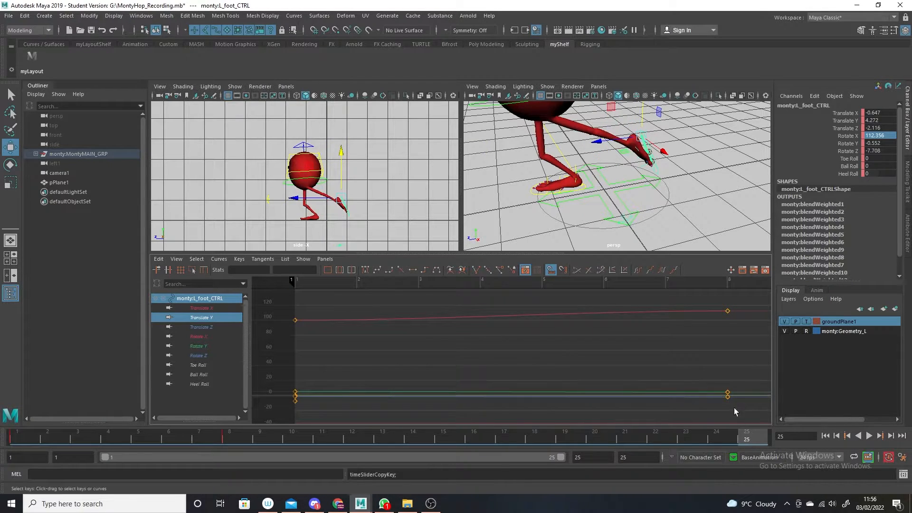
right_click(748, 436)
mouse_move(779, 298)
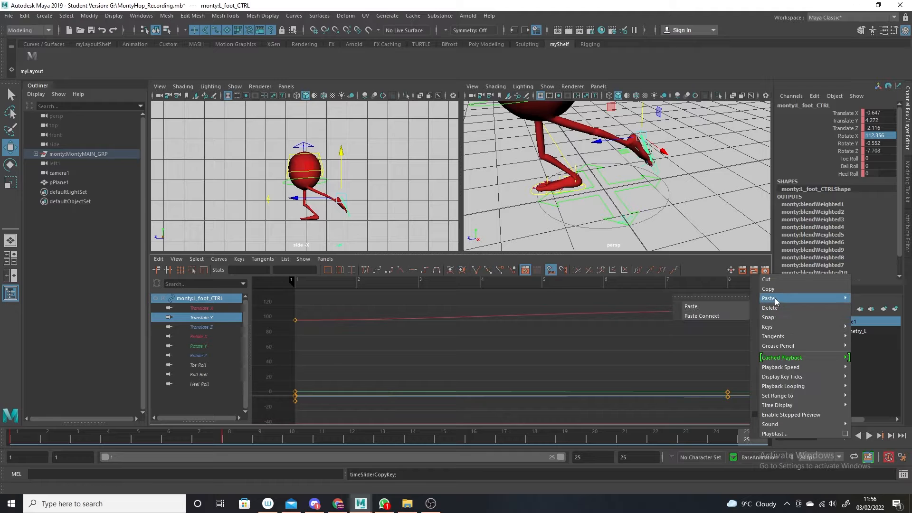
click(715, 309)
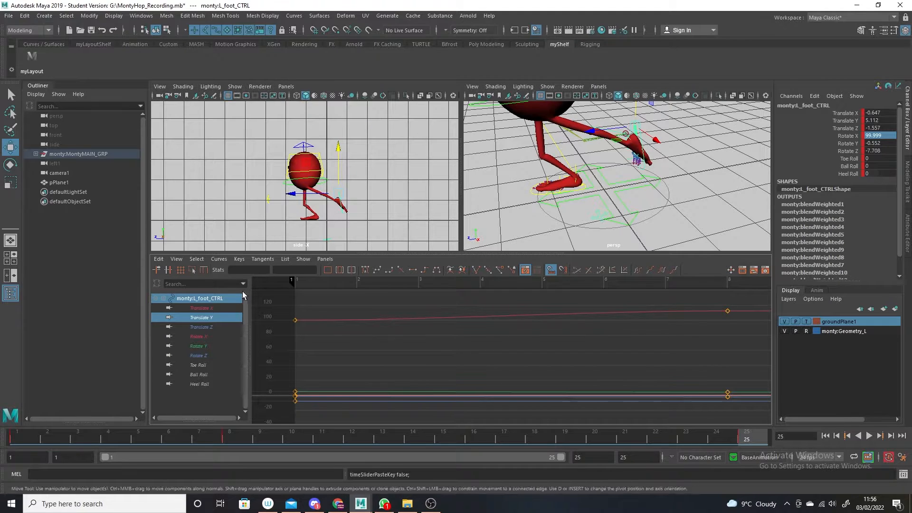
Isolate the left foot control's Translate Z curve in the Graph Editor and select its frame 25 key
click(208, 326)
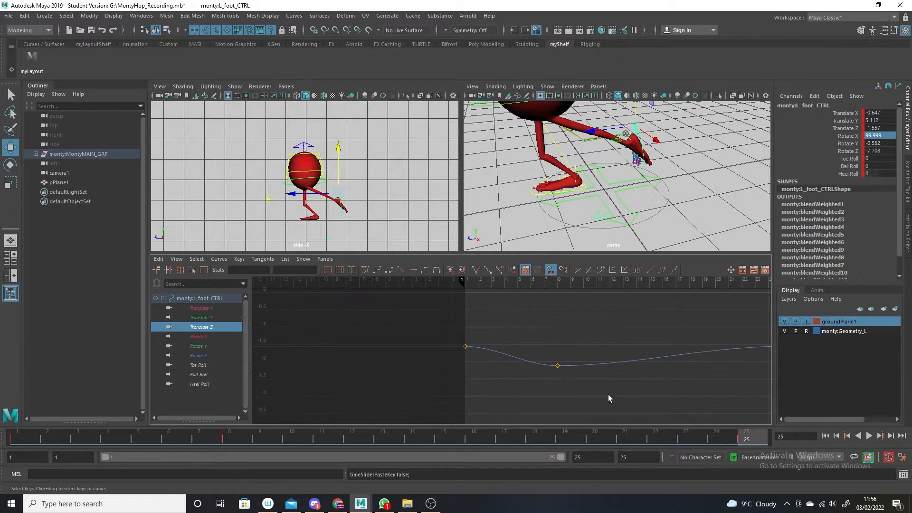
scroll(617, 395, down, 7)
alt+shift+right_drag(618, 402, 621, 383)
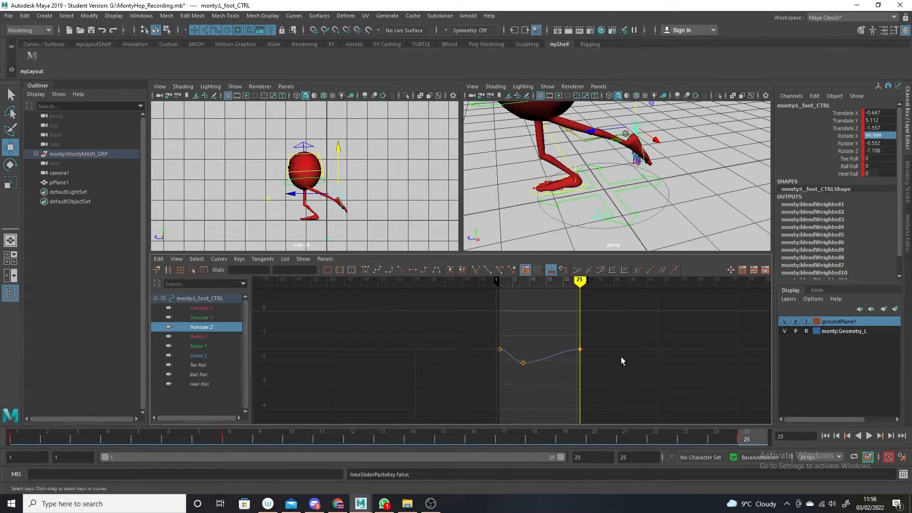
drag(567, 359, 568, 360)
scroll(593, 360, up, 5)
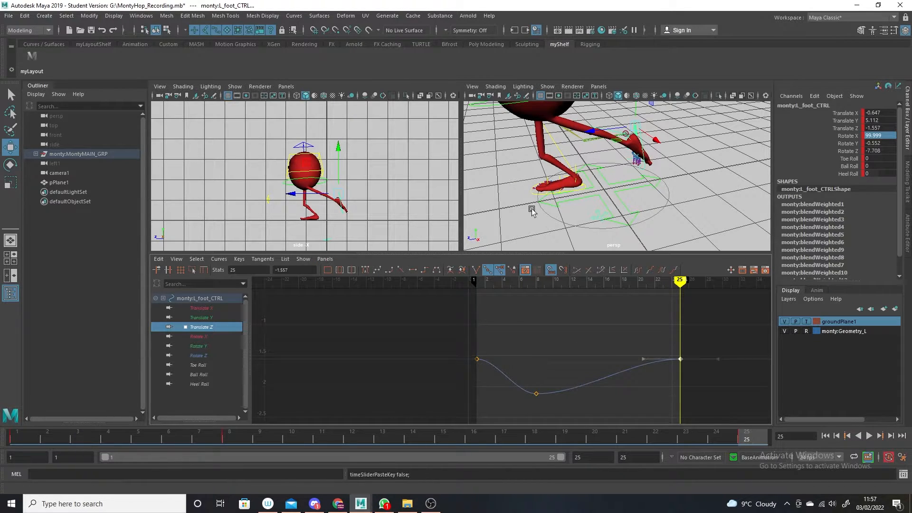
scroll(616, 214, down, 4)
alt+drag(594, 216, 602, 222)
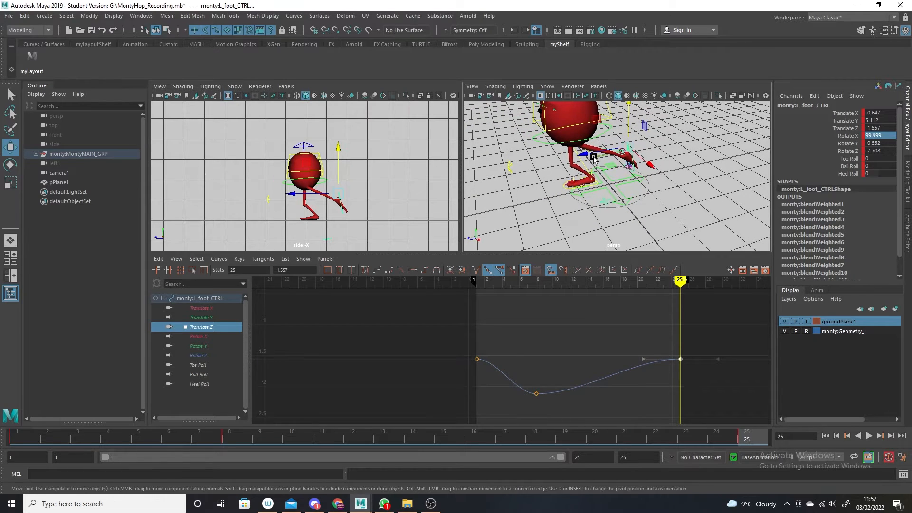
Try lowering the left foot's Translate Z key at frame 25 to -2.101
drag(693, 335, 672, 366)
middle_drag(683, 331, 686, 345)
key(ctrl+z)
drag(707, 322, 671, 375)
middle_drag(684, 323, 681, 357)
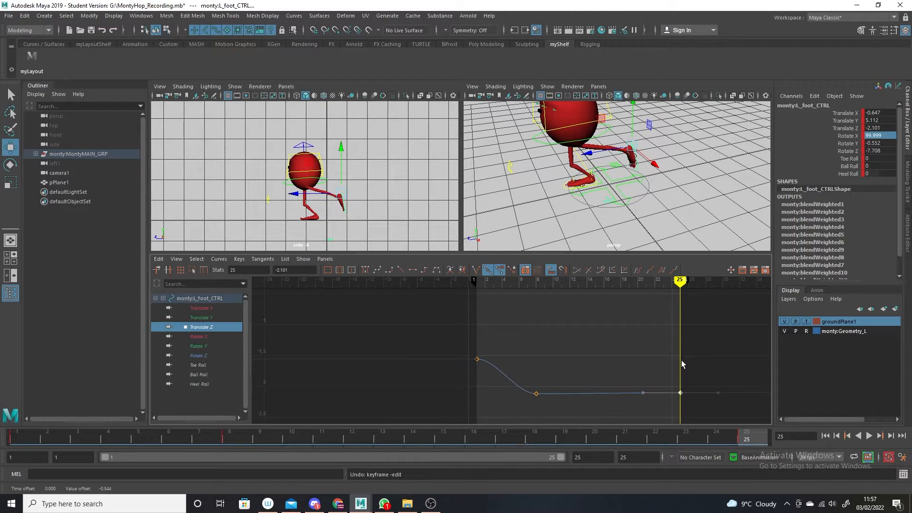
Play back the hop and scrub between frames 1 and 25 to compare the left foot's start and end poses
key(alt+v)
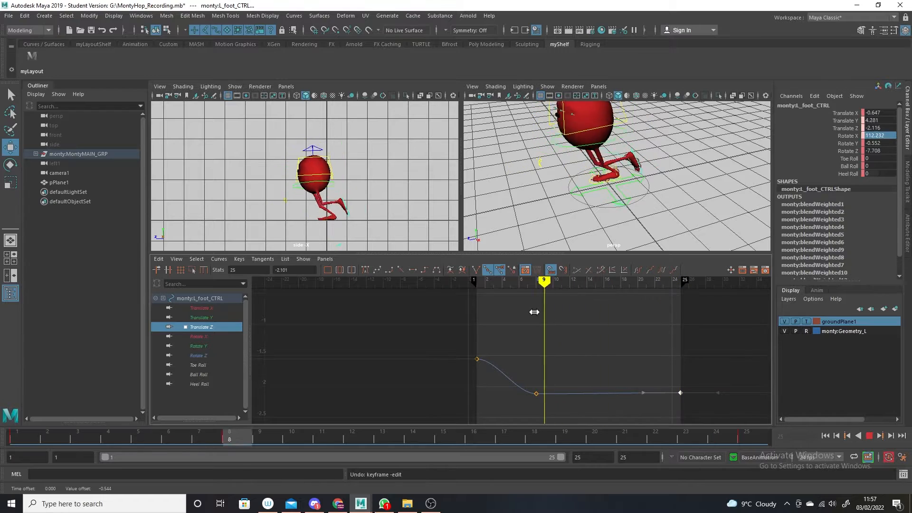
mouse_move(488, 326)
mouse_down()
mouse_move(686, 348)
mouse_move(322, 319)
mouse_move(544, 342)
mouse_move(661, 401)
mouse_move(652, 401)
mouse_up()
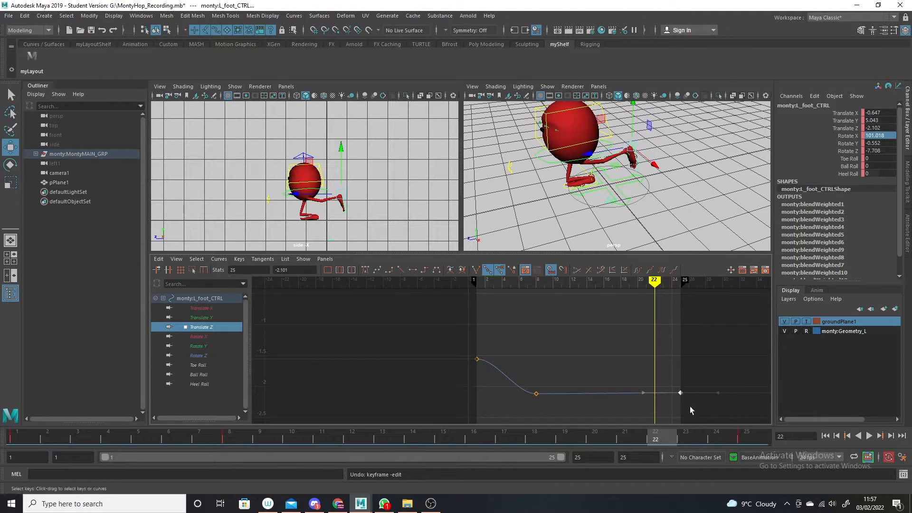
drag(646, 284, 680, 335)
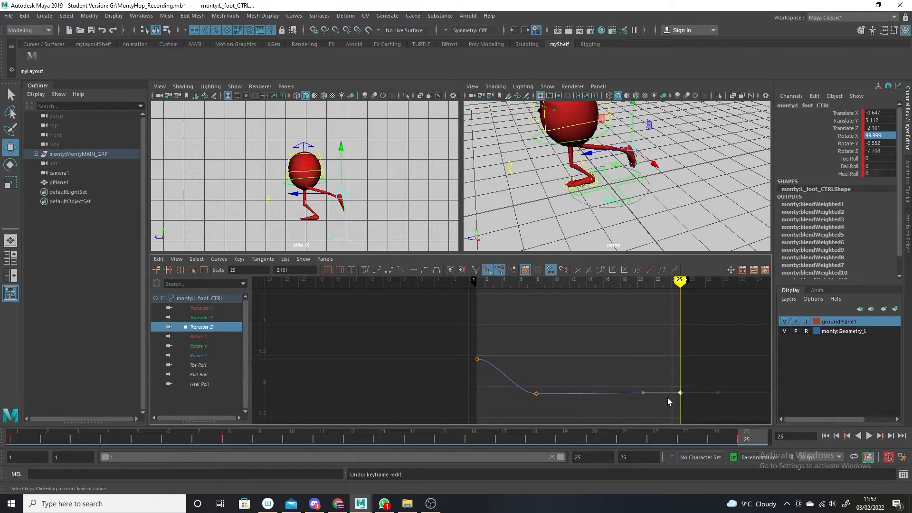
drag(687, 286, 472, 305)
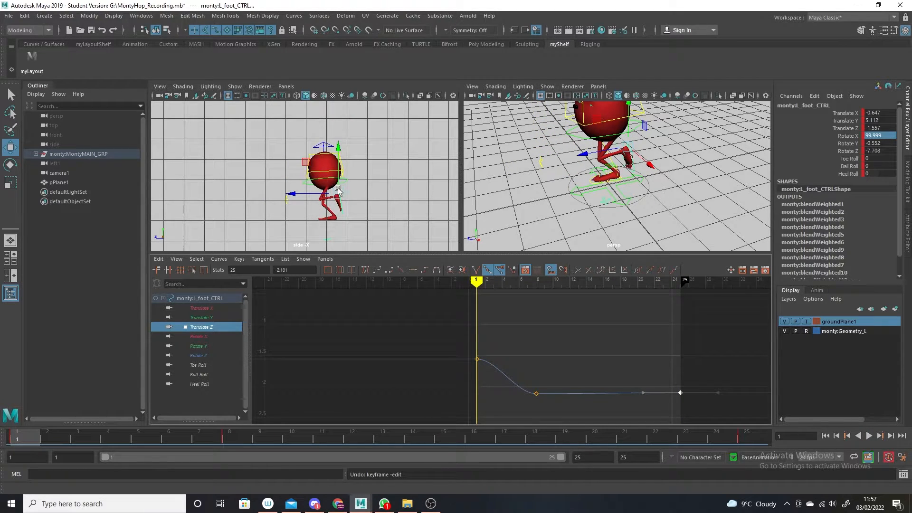
scroll(356, 190, up, 3)
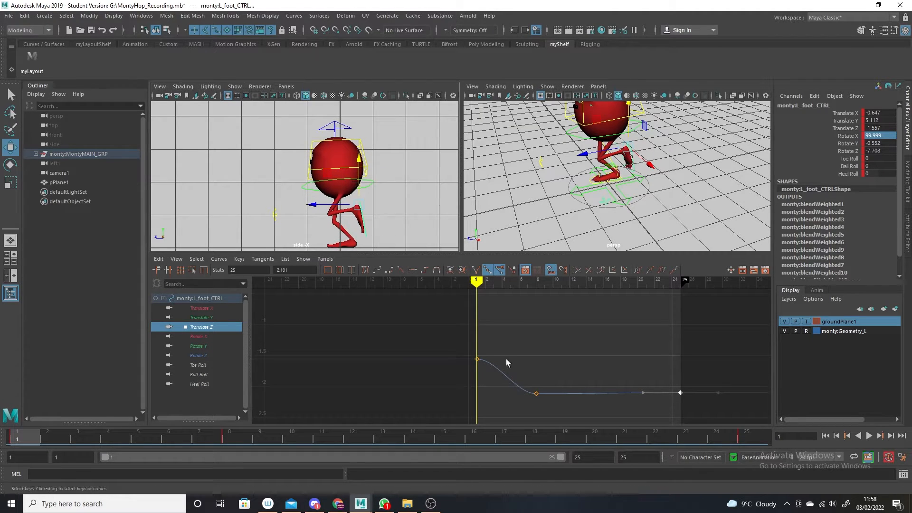
drag(483, 294, 681, 361)
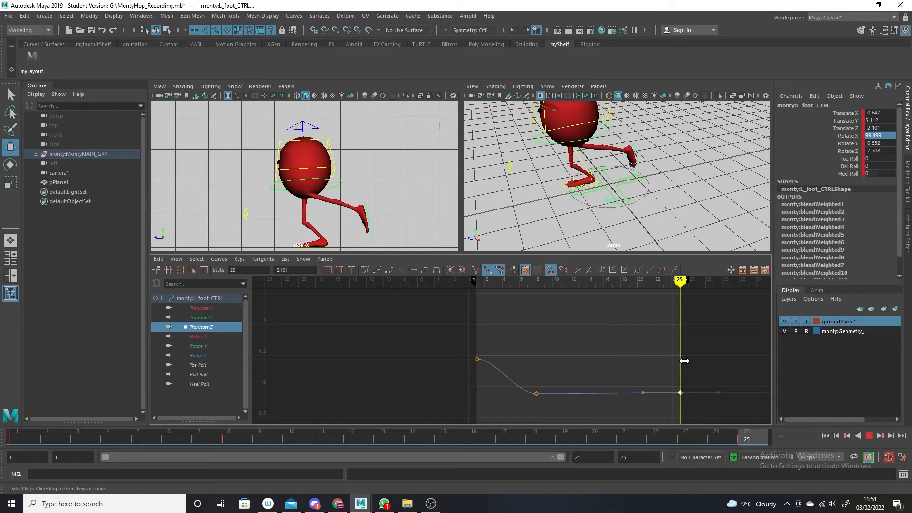
Raise the left foot's Translate Z key at frame 25 to 1.613
scroll(671, 388, down, 2)
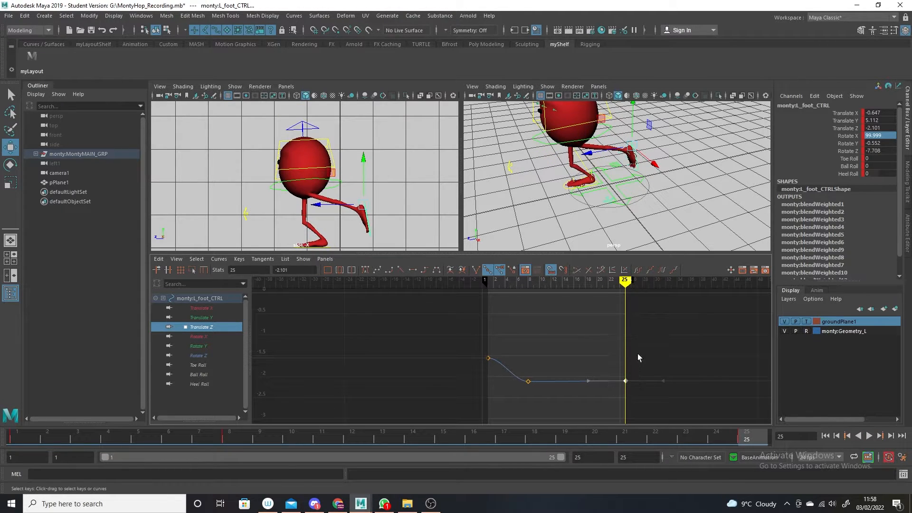
shift+middle_drag(637, 353, 580, 306)
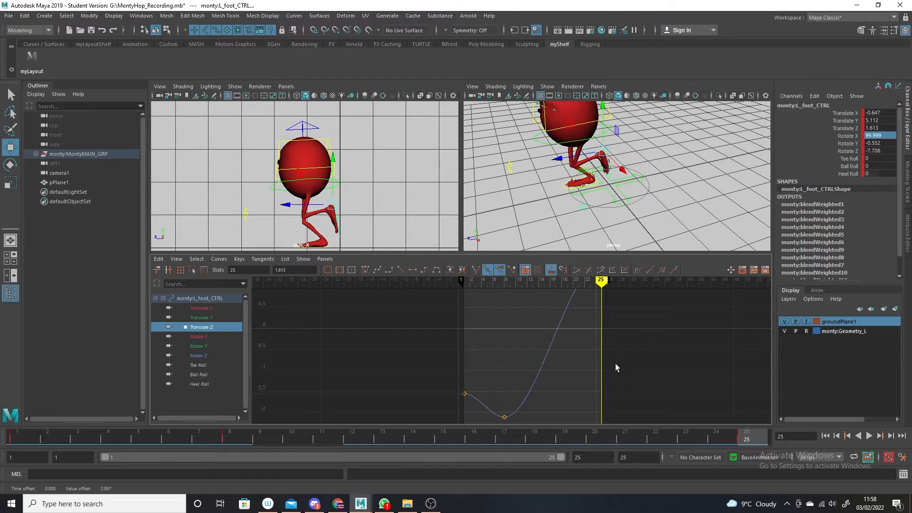
alt+right_drag(616, 365, 550, 296)
Set the left foot's Translate Z key at frame 8 to about -2.079, and play back the hop
mouse_move(534, 282)
mouse_down()
mouse_move(445, 299)
mouse_move(539, 317)
mouse_move(492, 315)
mouse_move(509, 314)
mouse_up()
click(509, 370)
key(f)
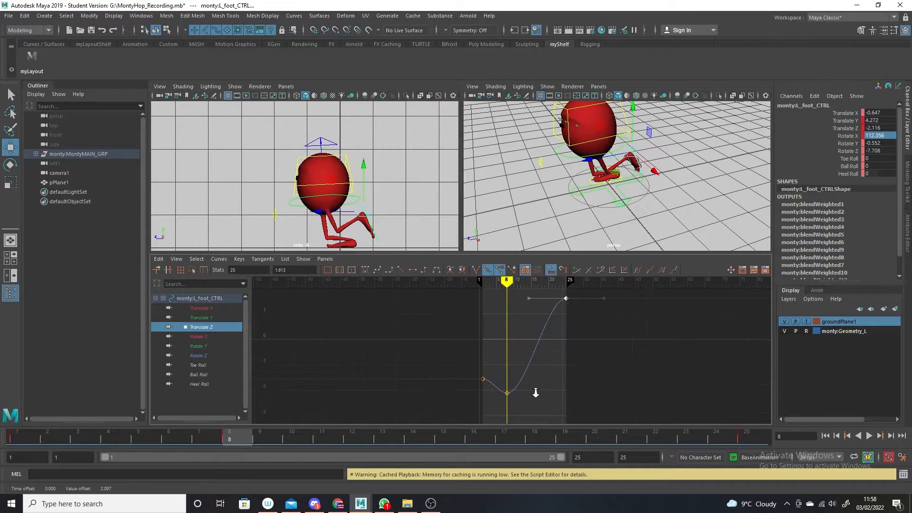
mouse_move(513, 412)
shift+middle_down()
mouse_move(507, 388)
mouse_move(512, 413)
shift+middle_up()
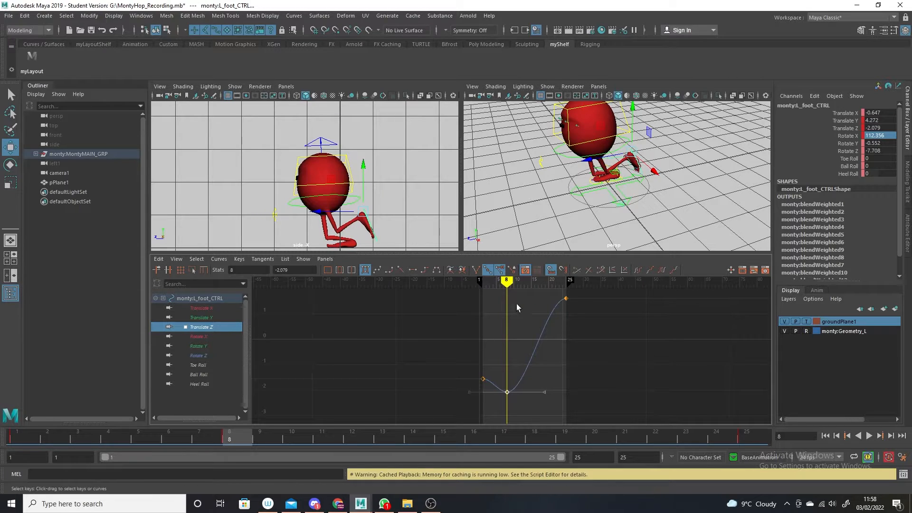
mouse_move(506, 282)
mouse_down()
mouse_move(467, 286)
mouse_move(562, 288)
mouse_up()
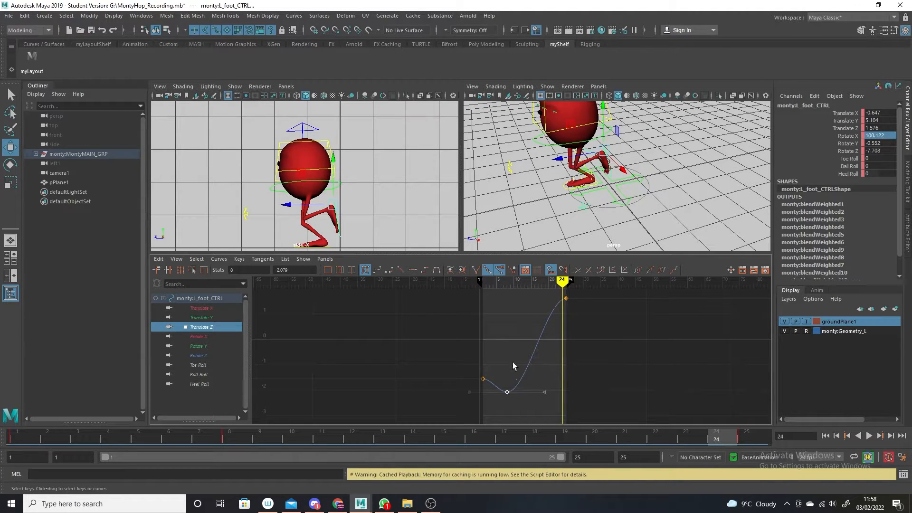
key(alt+v)
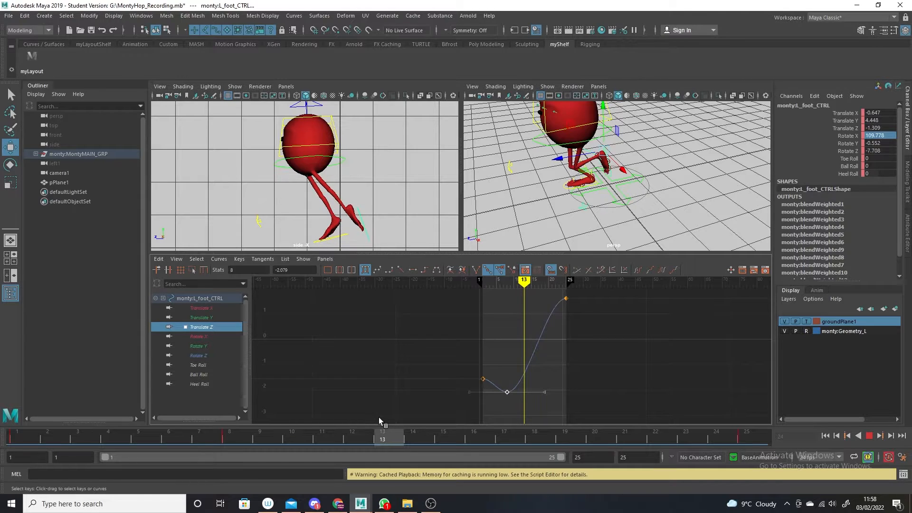
Raise the left foot to Translate Y 7.103 at frame 13, key it, and set its Translate Z key there to -1.226
key(Escape)
drag(356, 167, 349, 147)
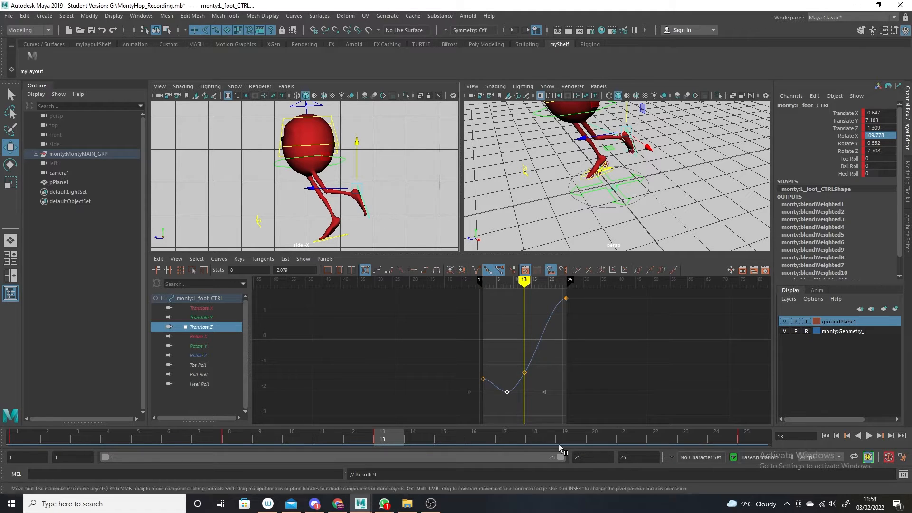
key(s)
drag(314, 188, 311, 188)
drag(516, 353, 532, 372)
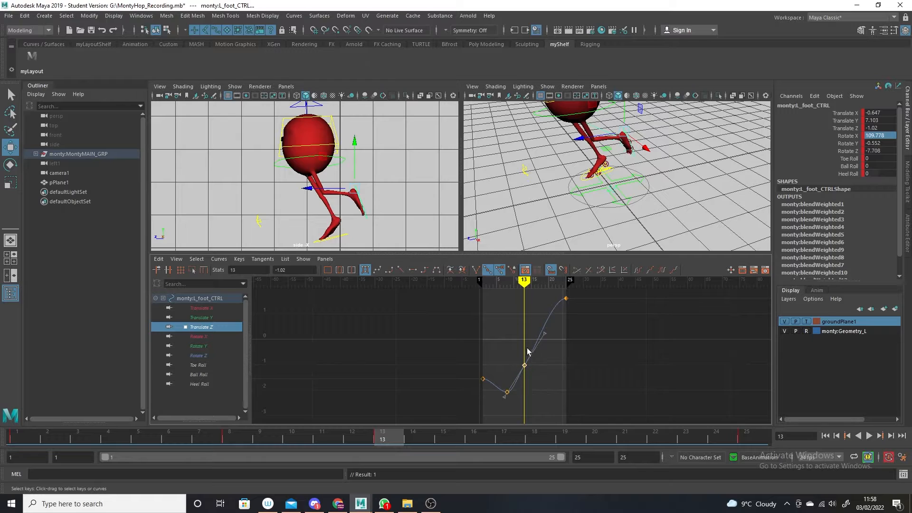
shift+middle_drag(527, 348, 527, 354)
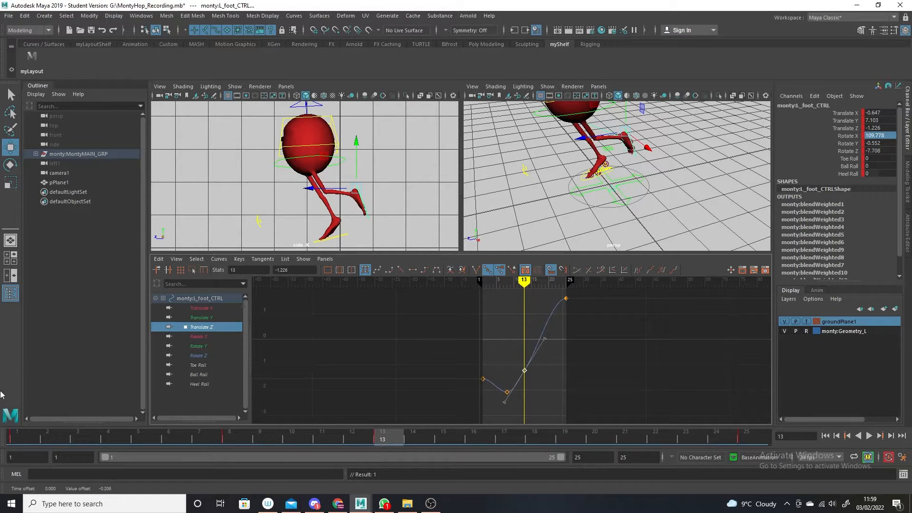
Play back and scrub through the hop to check the left foot's motion
mouse_move(378, 435)
mouse_down()
mouse_move(56, 421)
mouse_move(743, 484)
mouse_up()
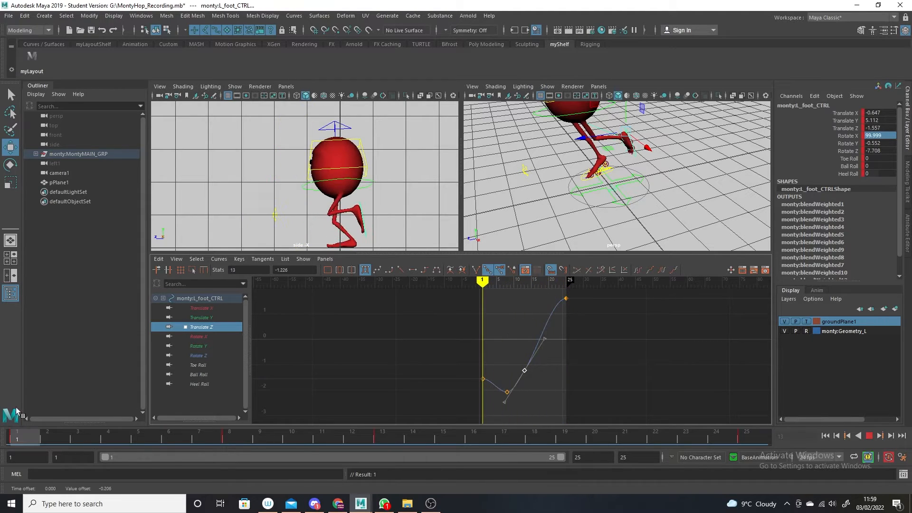
drag(38, 385, 28, 387)
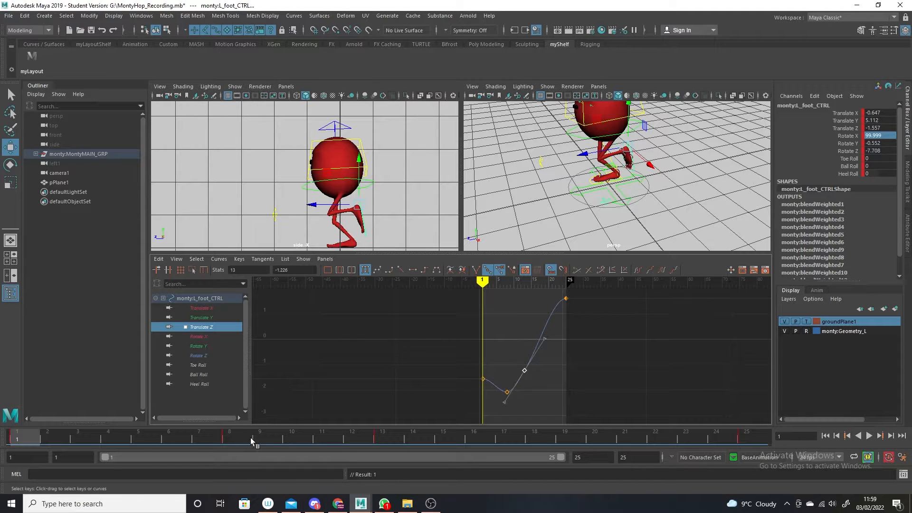
mouse_move(49, 431)
mouse_down()
mouse_move(755, 434)
mouse_move(1, 375)
mouse_move(31, 378)
mouse_up()
Rotate the root control to Rotate X -6.707 at frame 7 and key it, with only the Rotate X curve shown
click(382, 198)
click(371, 179)
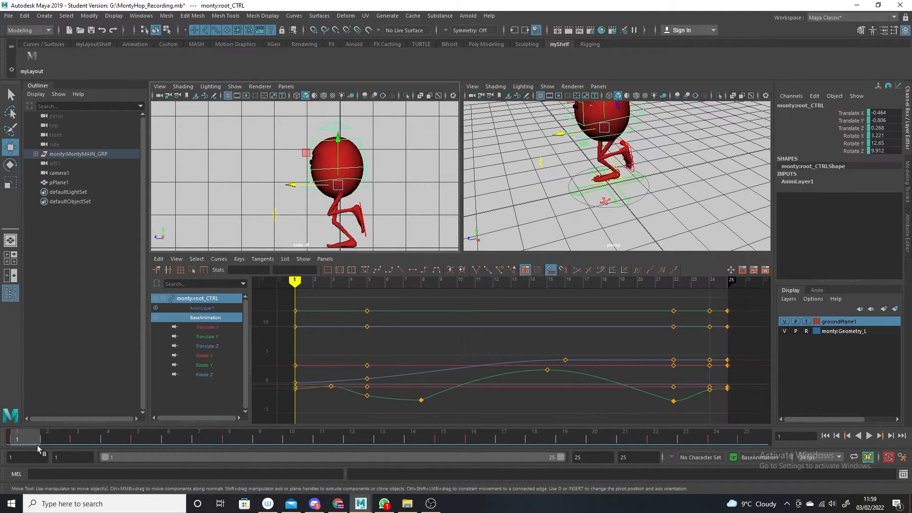
drag(36, 428, 17, 429)
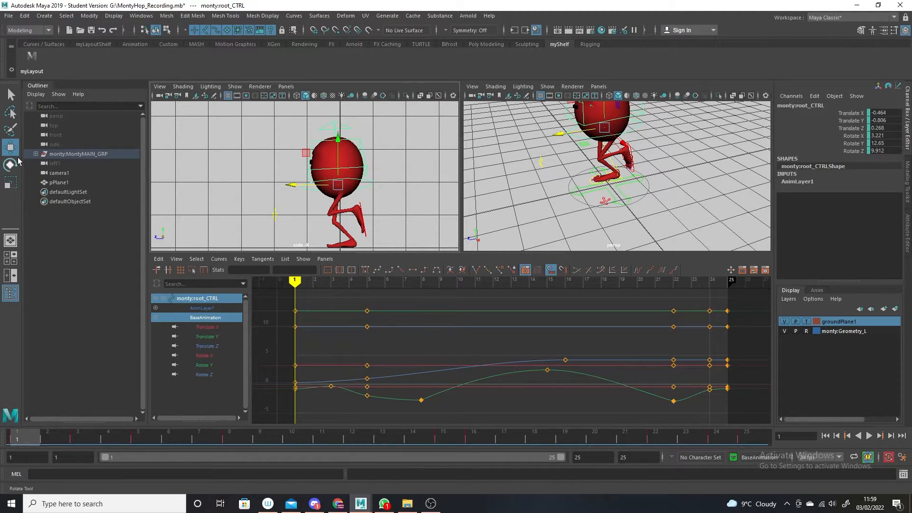
click(16, 163)
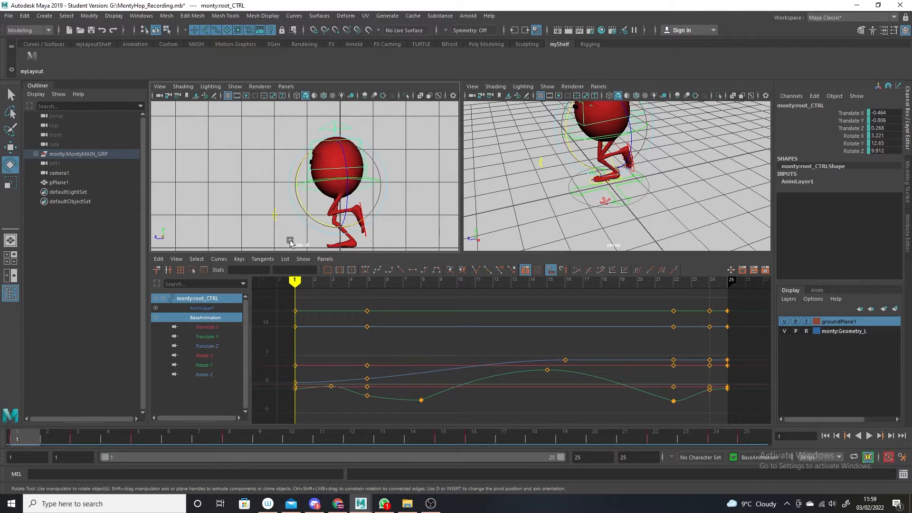
click(207, 355)
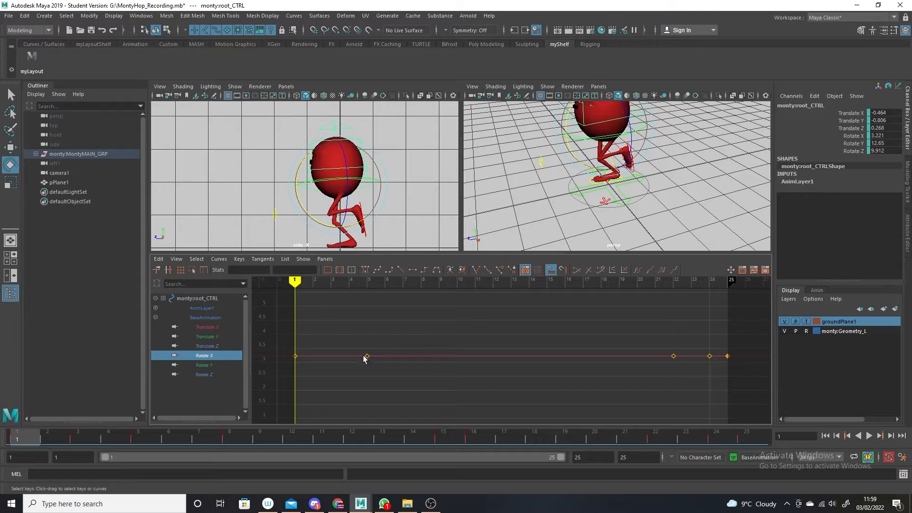
key(alt+v)
drag(323, 286, 399, 287)
drag(310, 240, 305, 237)
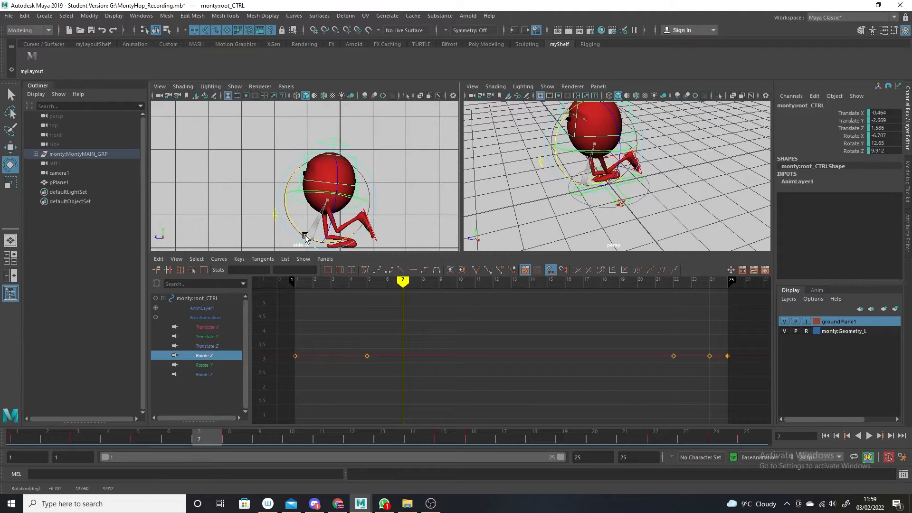
Lower the root control's Rotate X key at frame 5 to 0.293 for a smoother lean into the crouch
drag(394, 335, 367, 357)
key(a)
alt+shift+right_drag(446, 381, 456, 379)
drag(442, 333, 425, 360)
shift+middle_drag(430, 329, 429, 344)
key(ctrl+z)
drag(450, 333, 429, 364)
shift+middle_drag(437, 325, 432, 348)
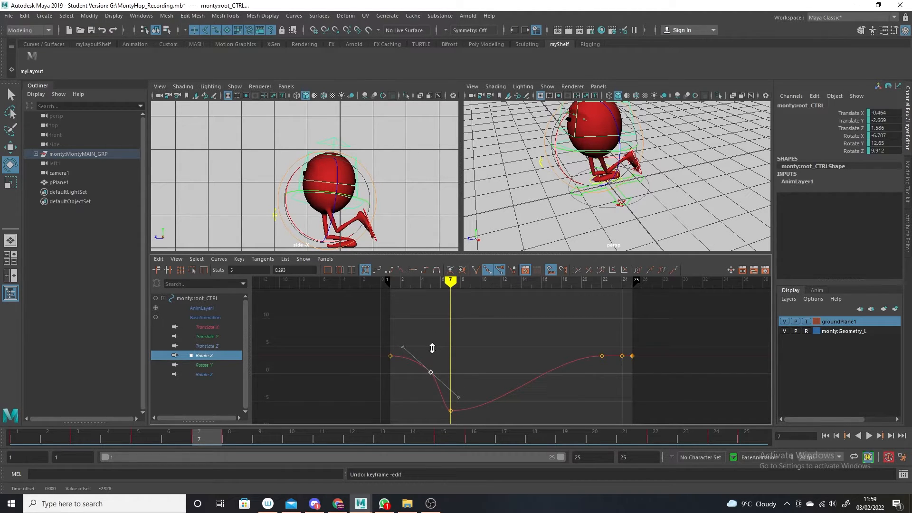
Rotate the root control to Rotate X 14.468 at frame 15 and set a key
key(alt+v)
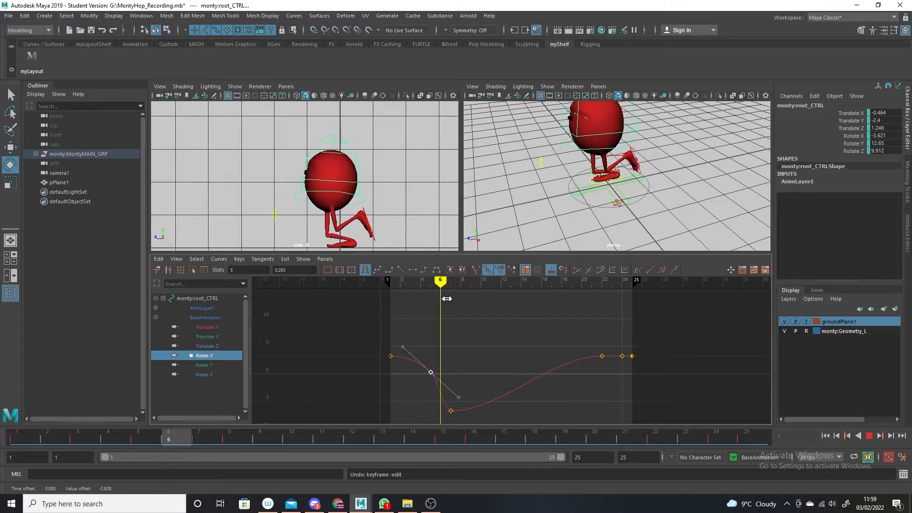
drag(446, 298, 529, 282)
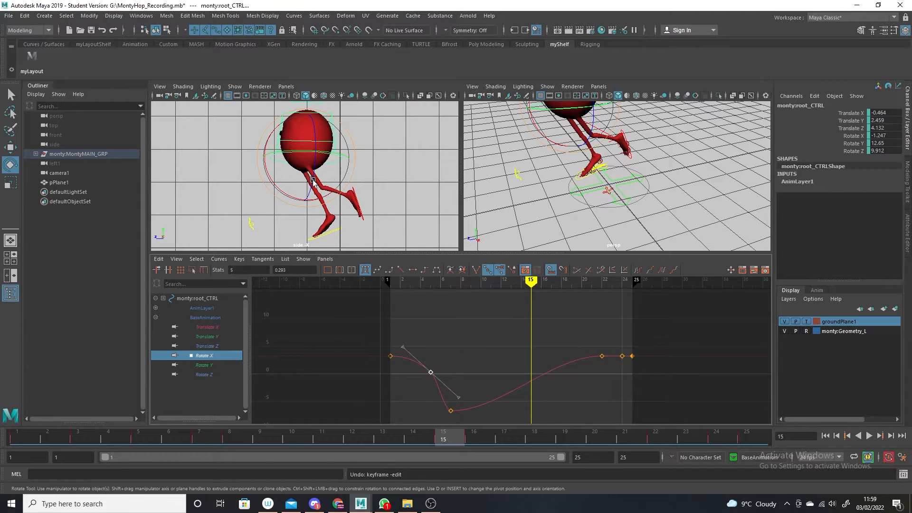
drag(283, 191, 295, 197)
key(s)
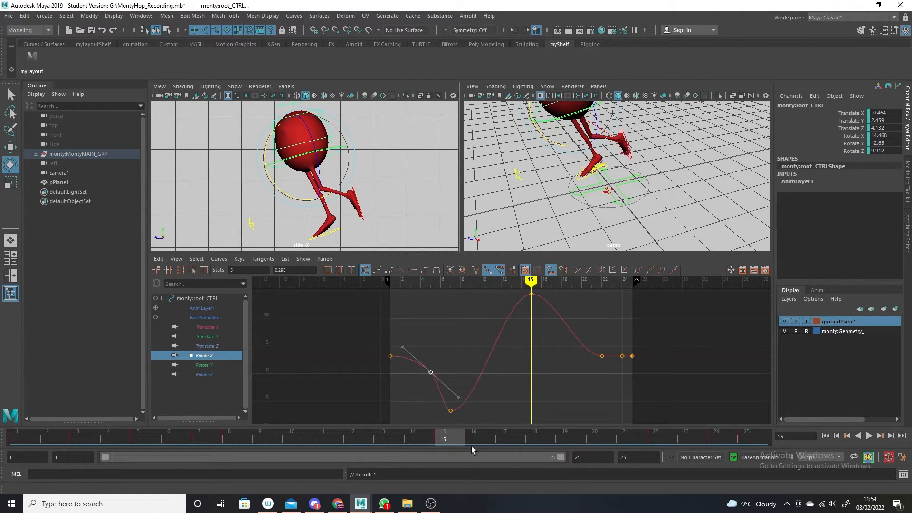
Lower the root's Rotate X key at frame 22 to -4.702, delete the frame 24 key, and scrub through the hop
drag(463, 433, 619, 437)
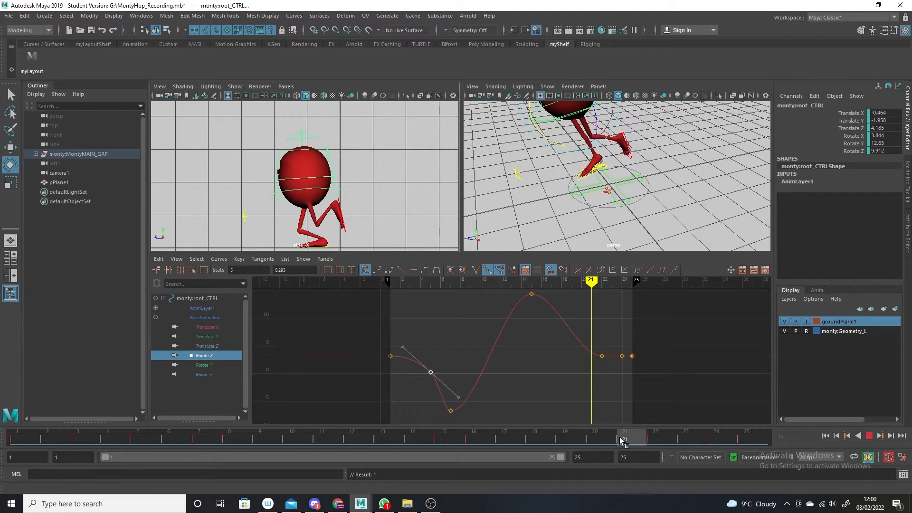
click(644, 435)
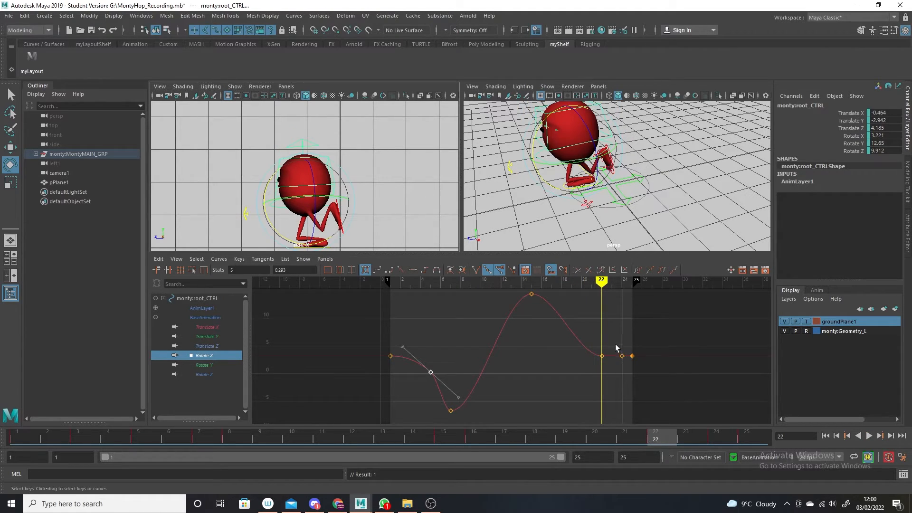
click(602, 355)
shift+middle_drag(609, 334, 609, 376)
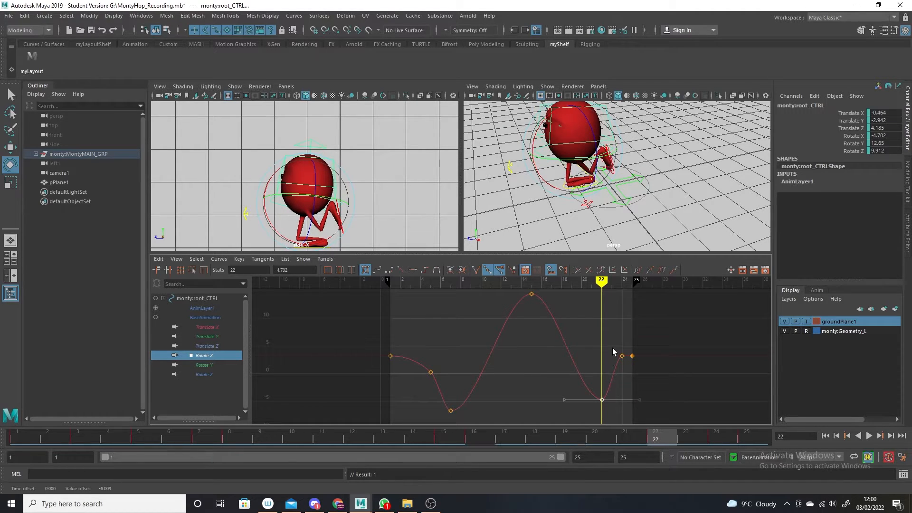
click(623, 366)
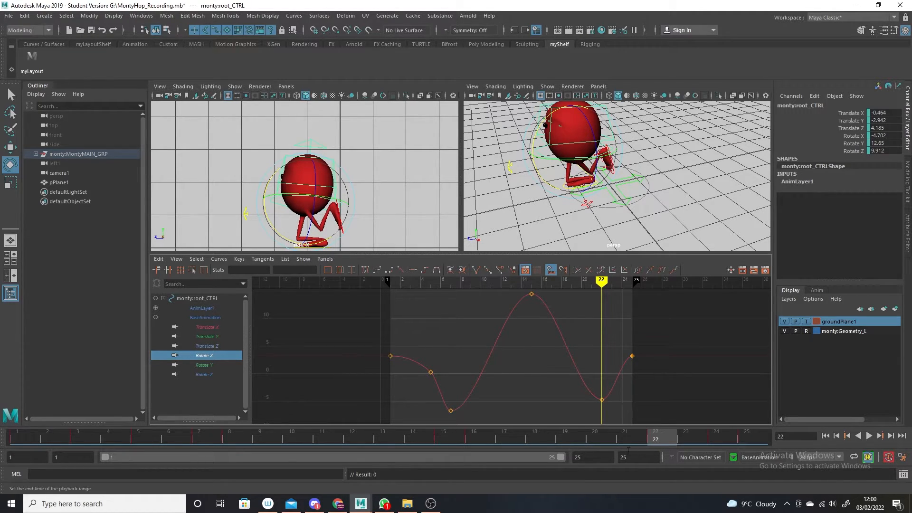
drag(648, 434, 1, 382)
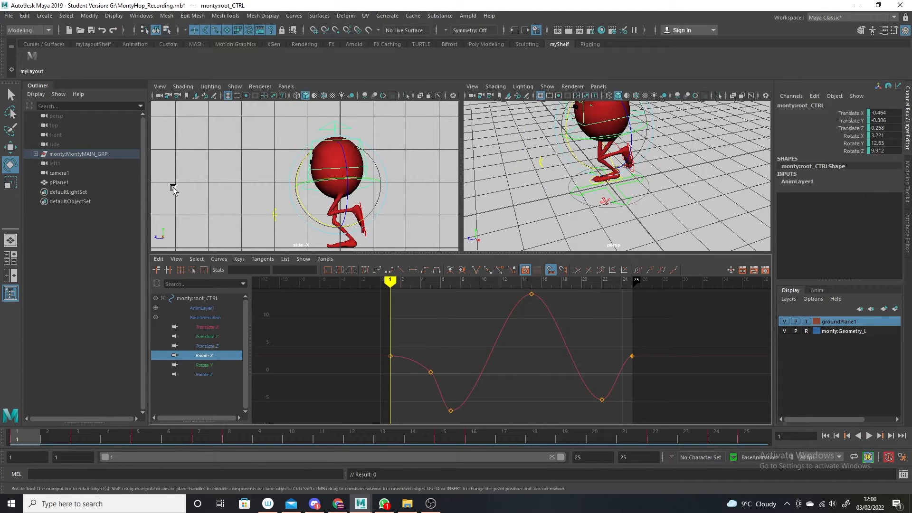
Remove the animation from the squash control's Translate Y, set the value to 0, and deselect the control
key(w)
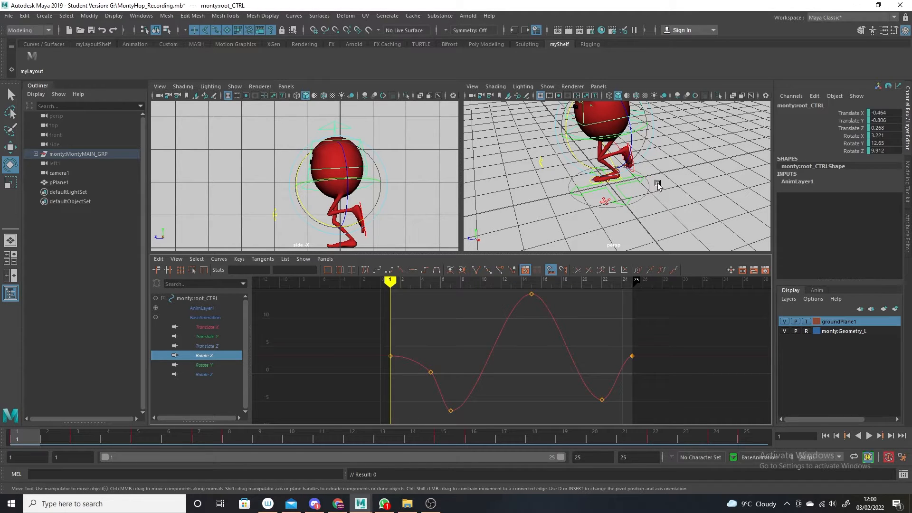
alt+right_drag(670, 216, 648, 205)
alt+drag(674, 222, 657, 200)
alt+middle_drag(678, 215, 677, 245)
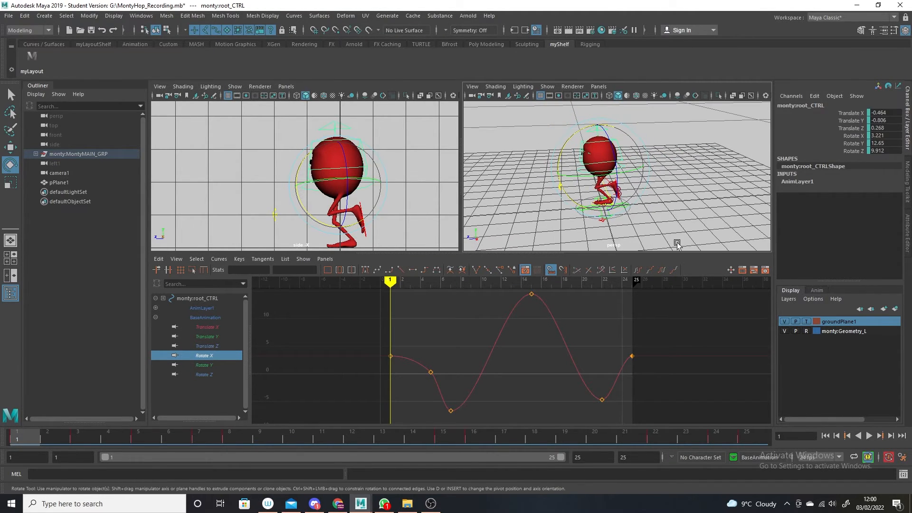
alt+right_drag(677, 245, 641, 229)
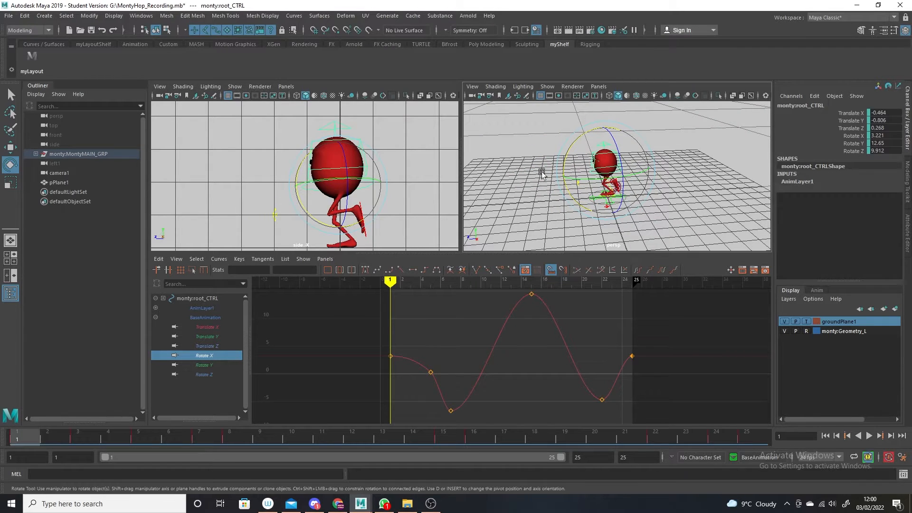
alt+right_drag(378, 210, 373, 181)
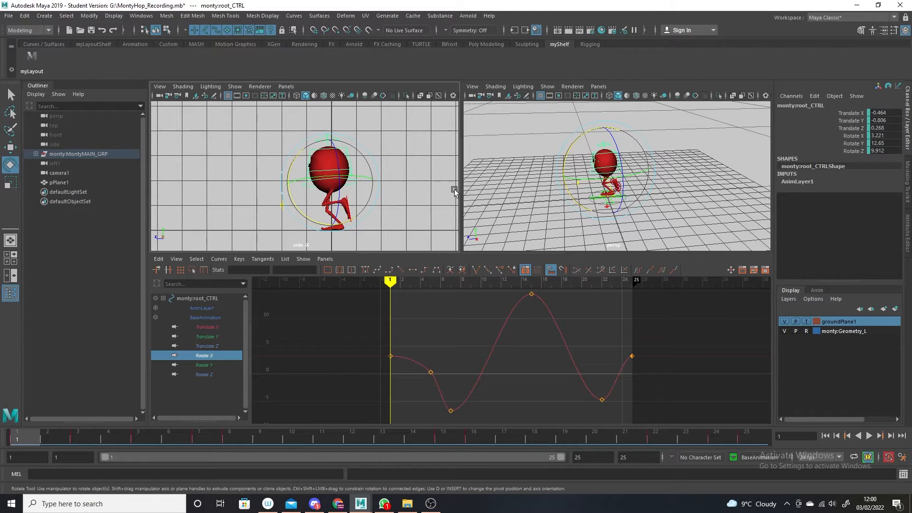
click(350, 133)
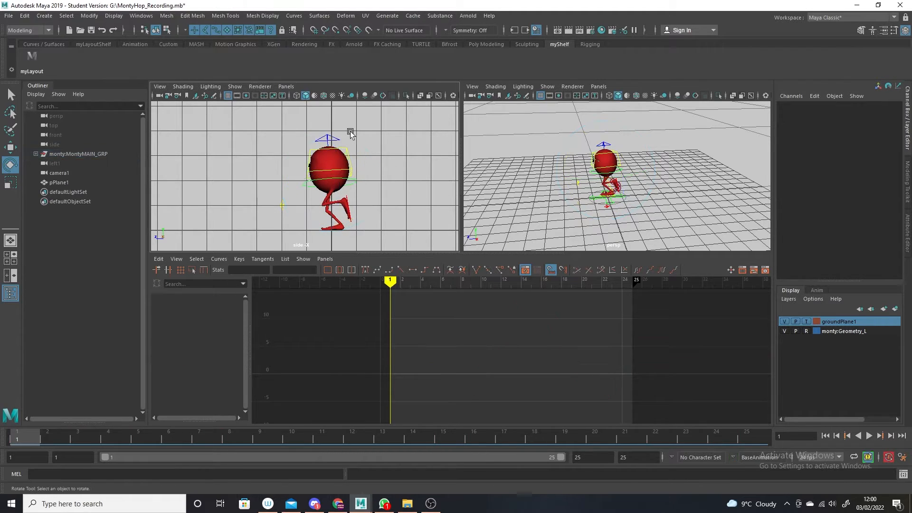
click(332, 140)
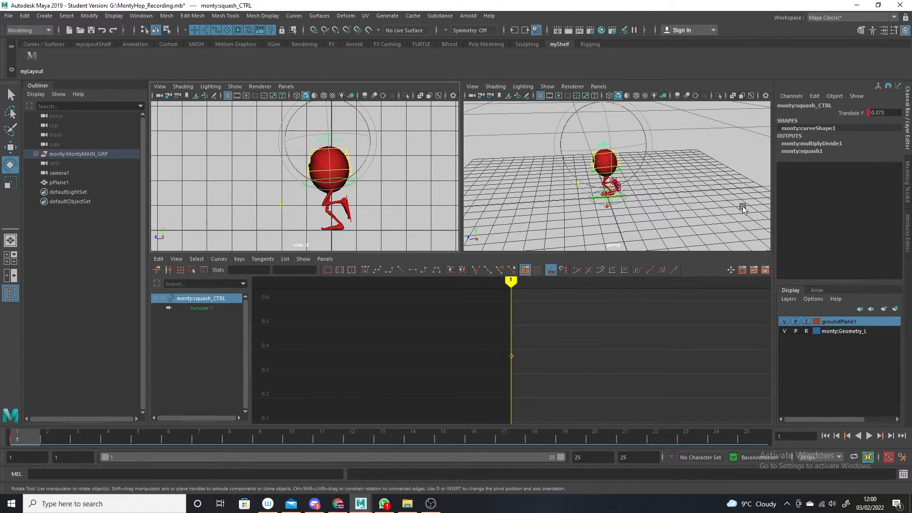
right_click(848, 114)
click(874, 295)
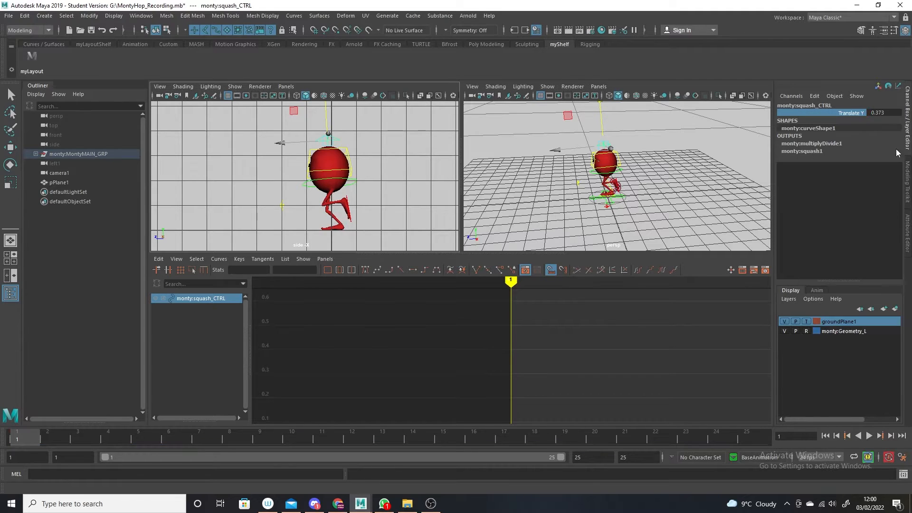
double_click(887, 113)
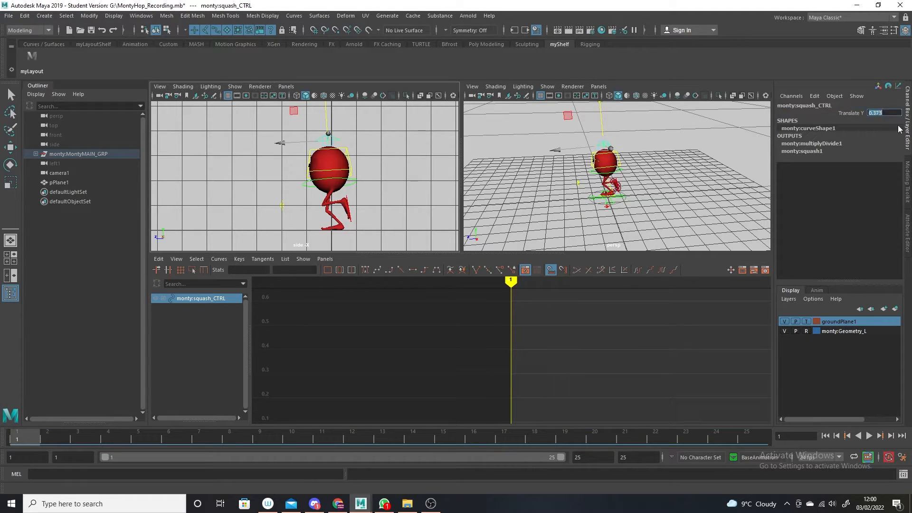
text(0)
key(Return)
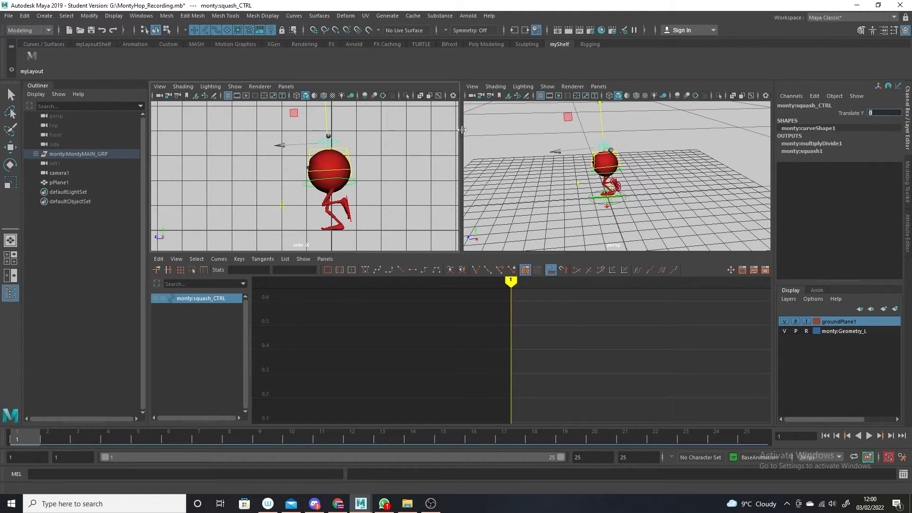
key(e)
click(375, 149)
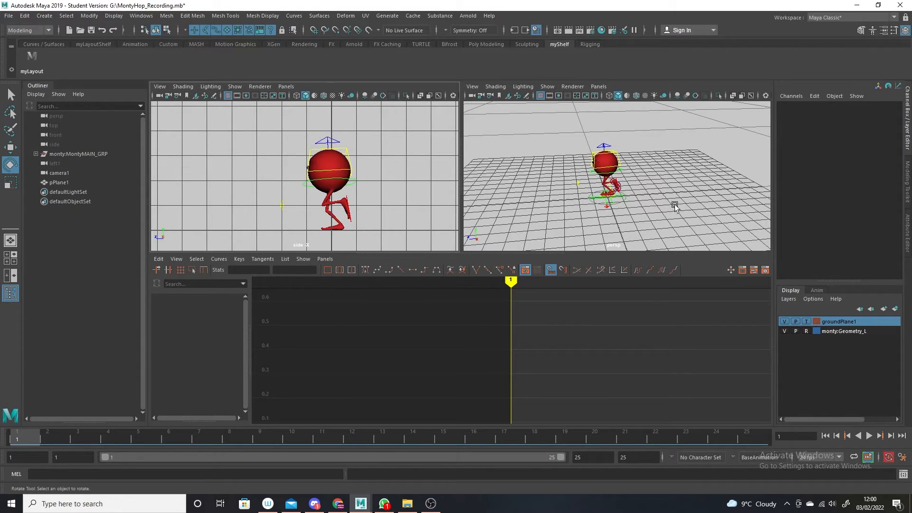
Select the whole character, set its animation curves to Cycle for both post and pre infinity, and play back the hop
alt+right_drag(393, 153, 359, 194)
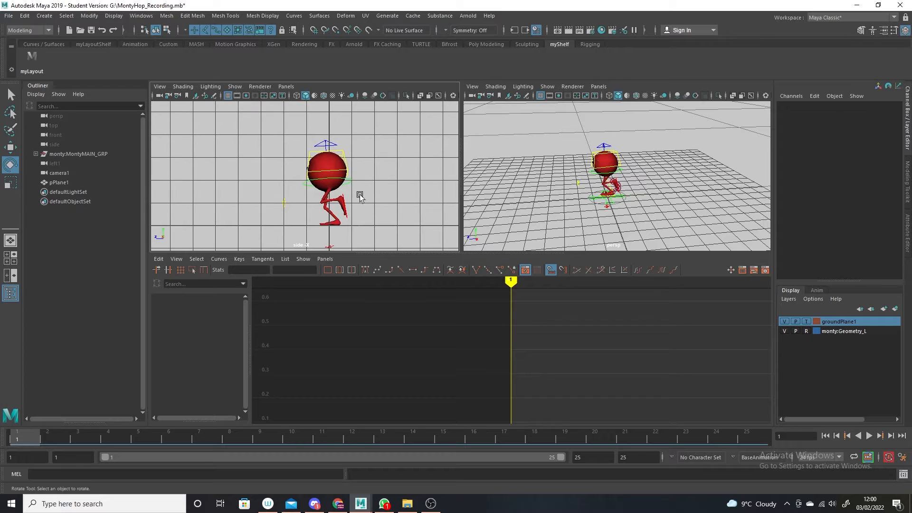
drag(243, 283, 243, 285)
alt+right_drag(505, 392, 524, 413)
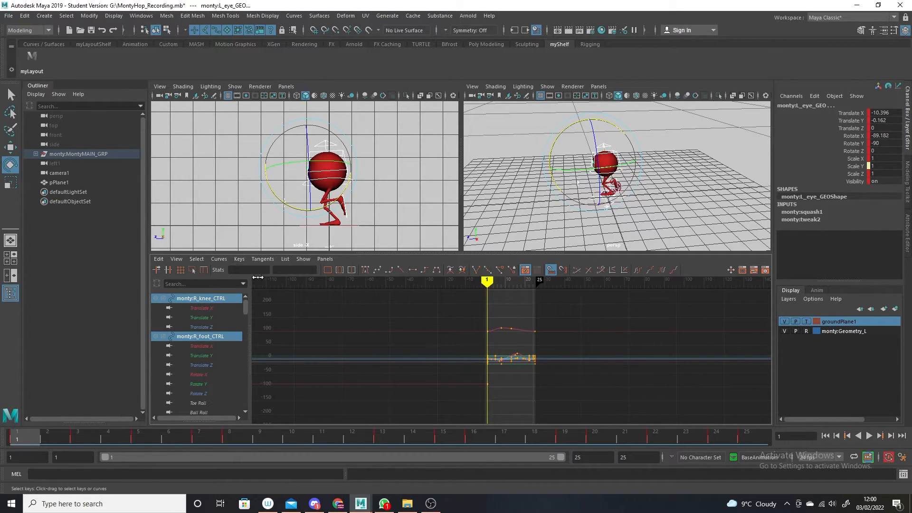
click(218, 261)
mouse_move(272, 286)
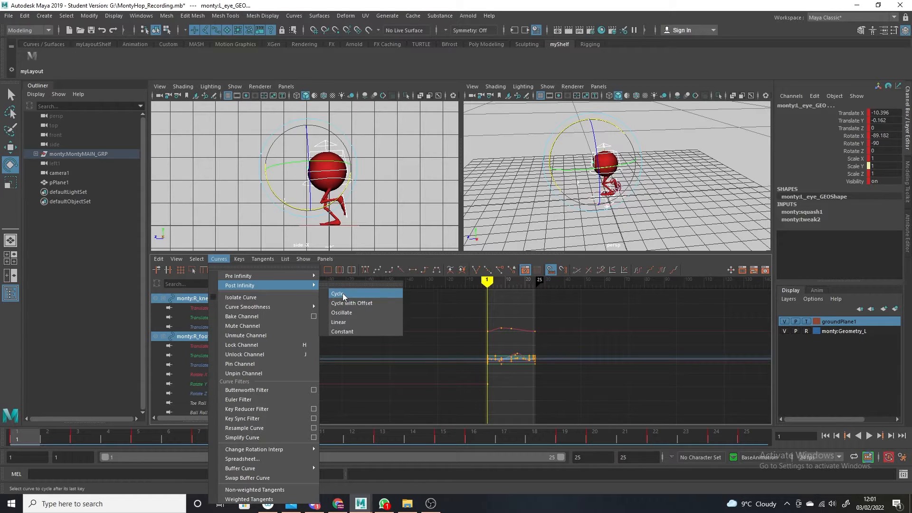
click(343, 292)
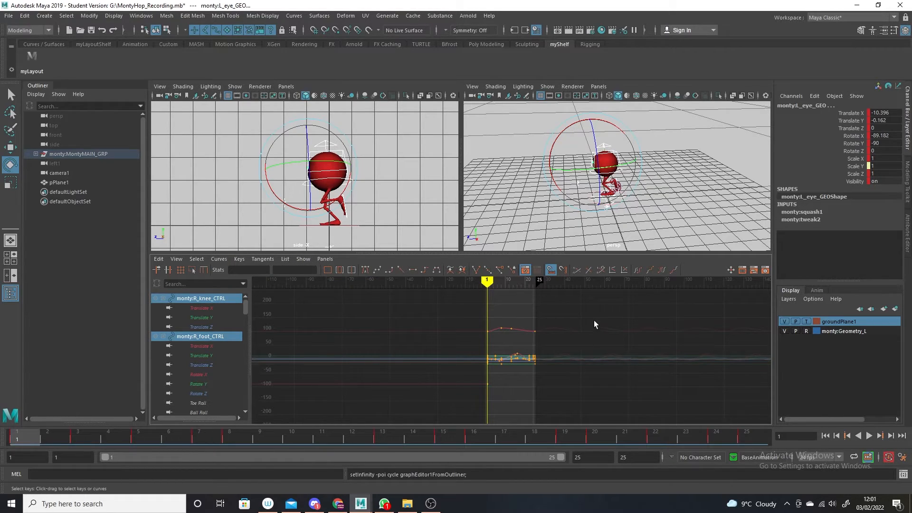
click(638, 272)
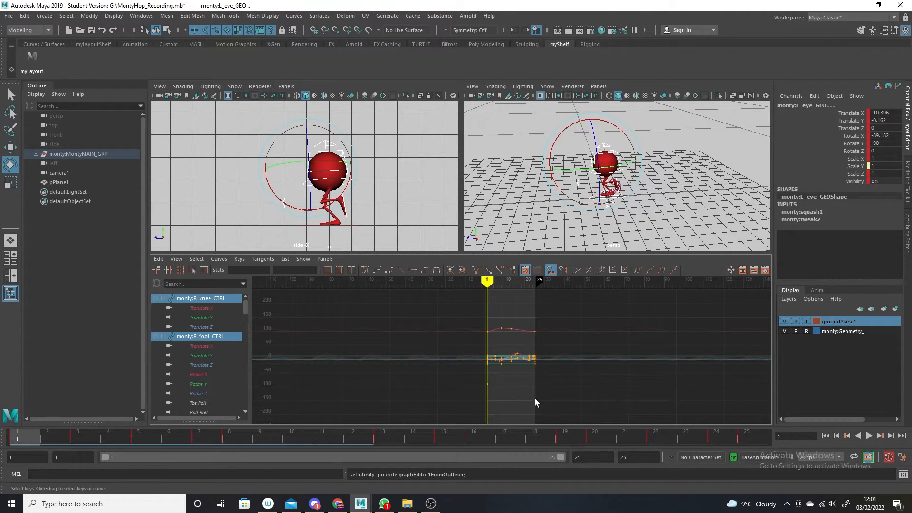
key(alt+v)
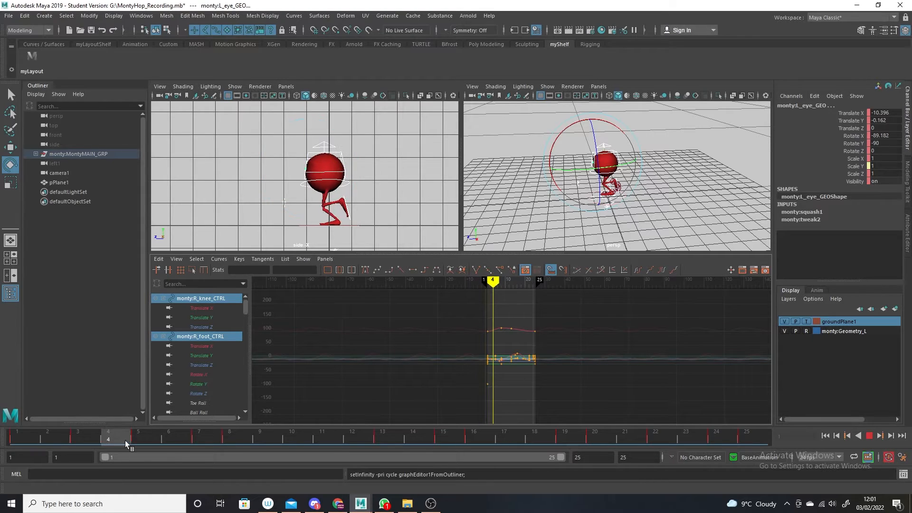
Extend the playback range from frame 1 to end at frame 100 and play back the cycled hop
click(28, 436)
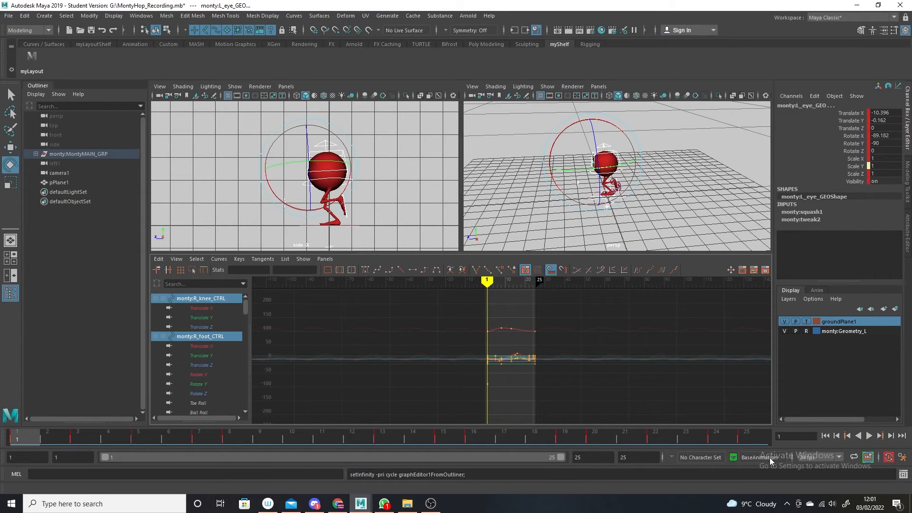
click(583, 457)
double_click(578, 457)
text(100)
key(Return)
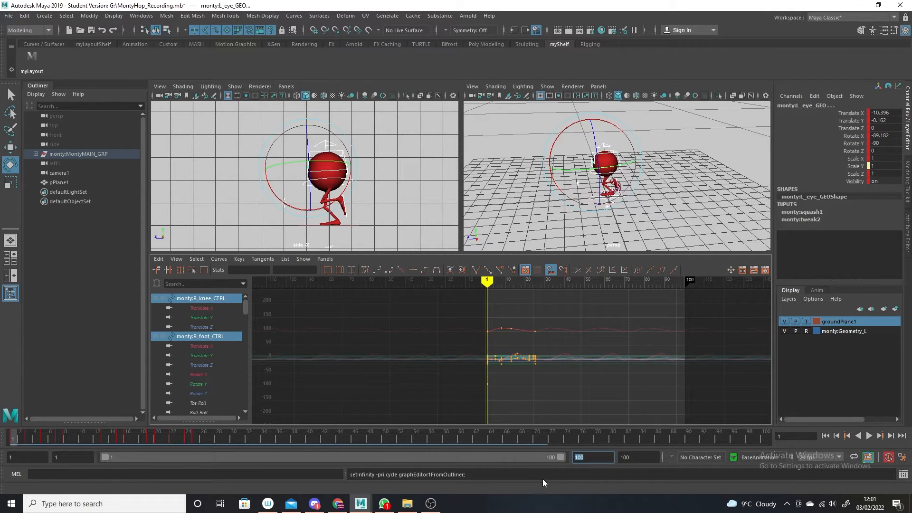
click(868, 436)
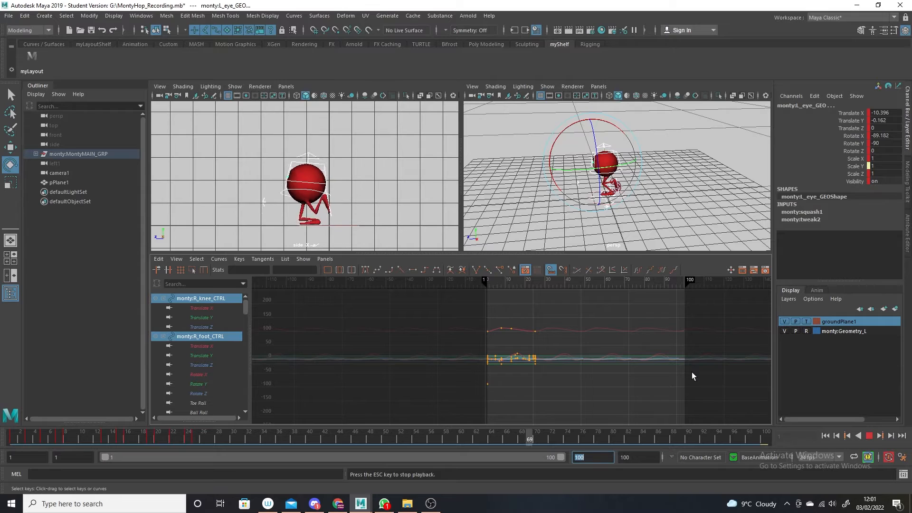
click(868, 436)
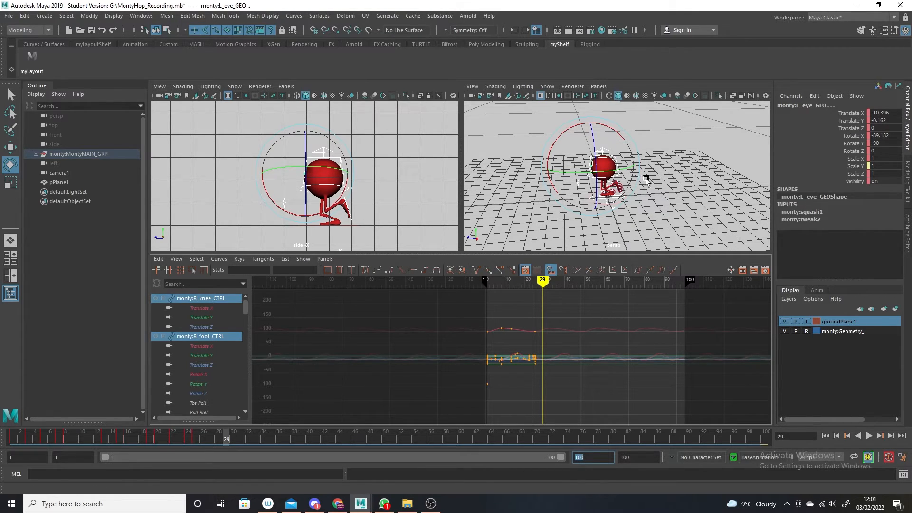
Set the post infinity of the root control's Translate Z curve to Cycle with Offset
click(663, 191)
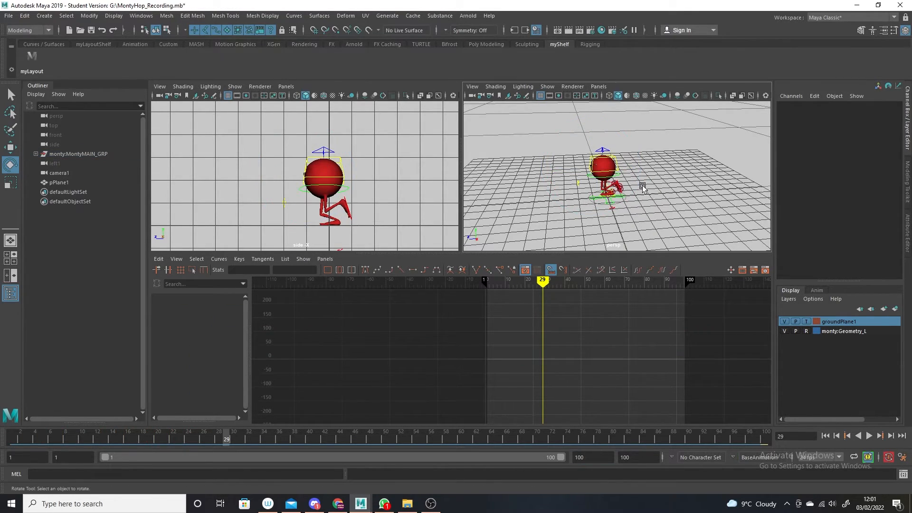
alt+right_drag(642, 187, 627, 231)
click(581, 181)
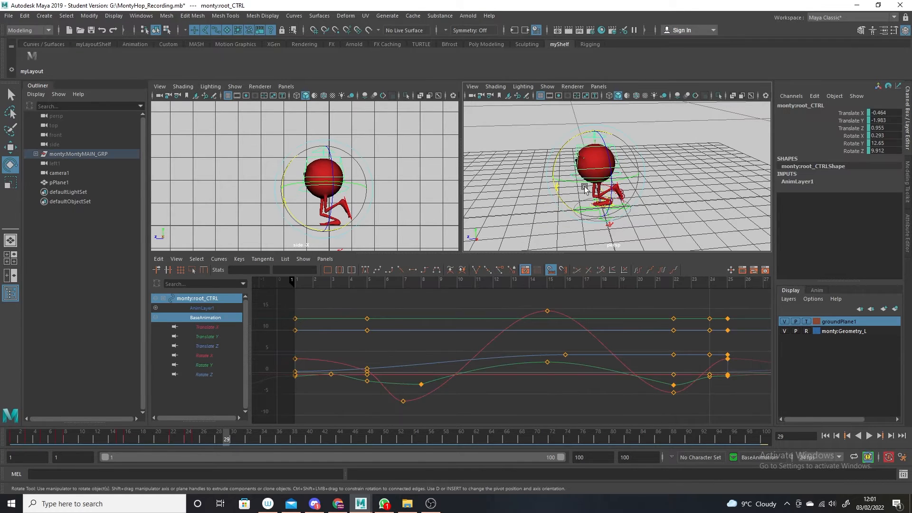
alt+right_drag(669, 197, 675, 233)
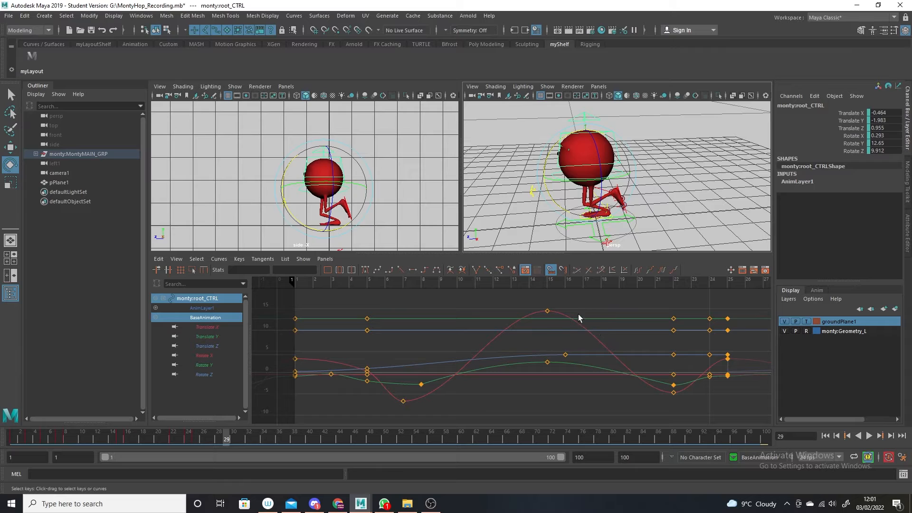
click(699, 204)
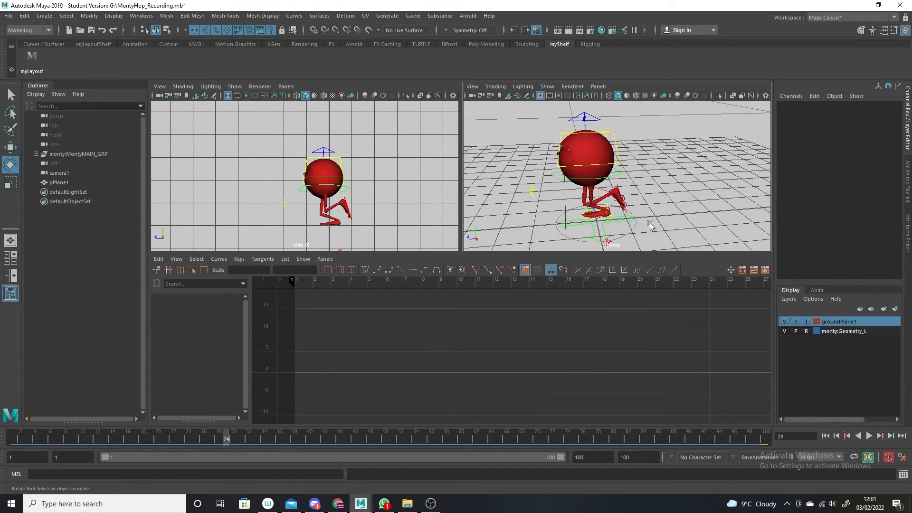
click(560, 180)
click(212, 346)
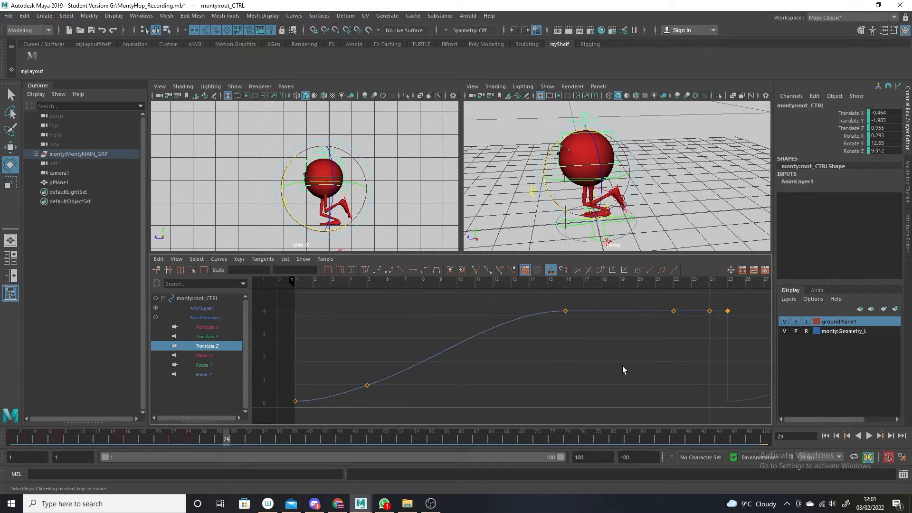
key(f)
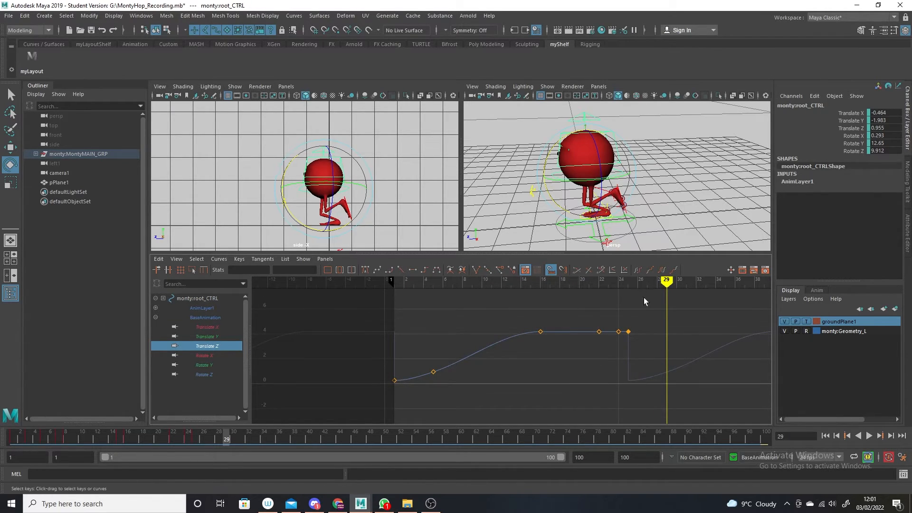
click(674, 270)
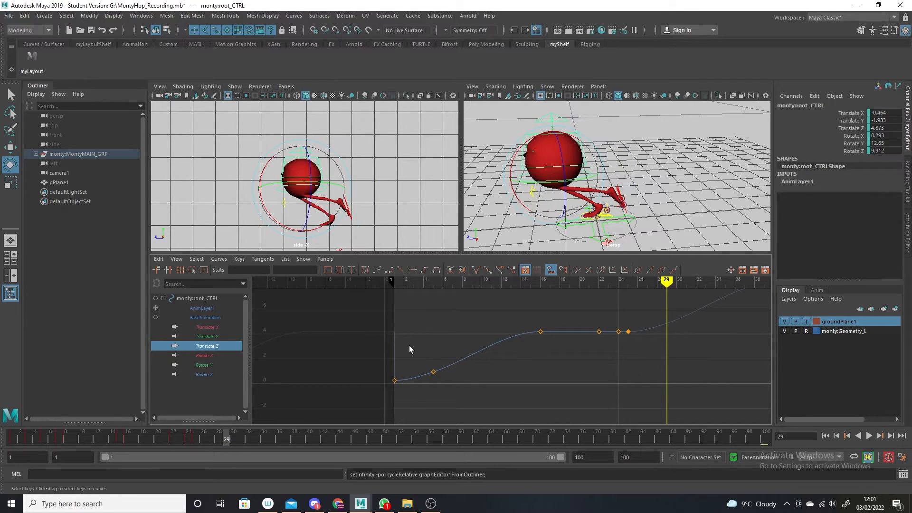
Set the pre infinity of the root's Translate Z curve to Cycle with Offset and return to frame 1
click(226, 259)
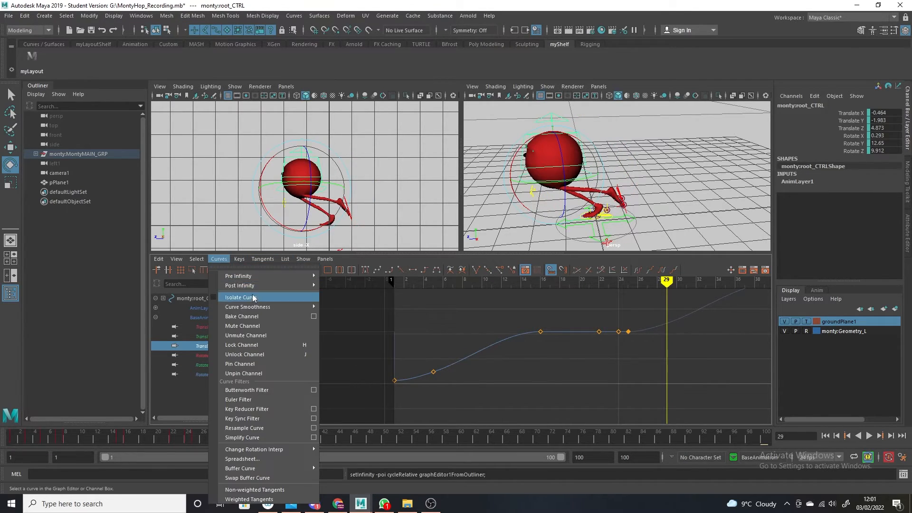
mouse_move(257, 285)
click(374, 306)
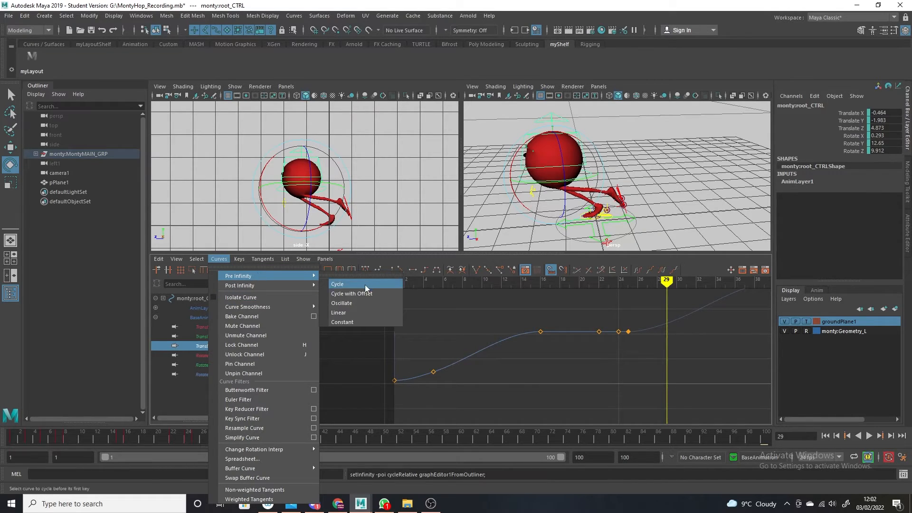
click(365, 294)
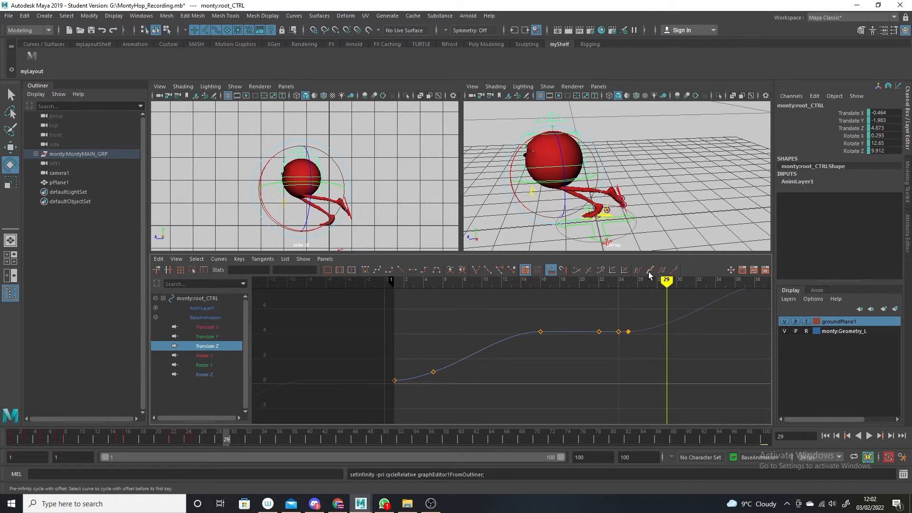
alt+right_drag(620, 334, 555, 389)
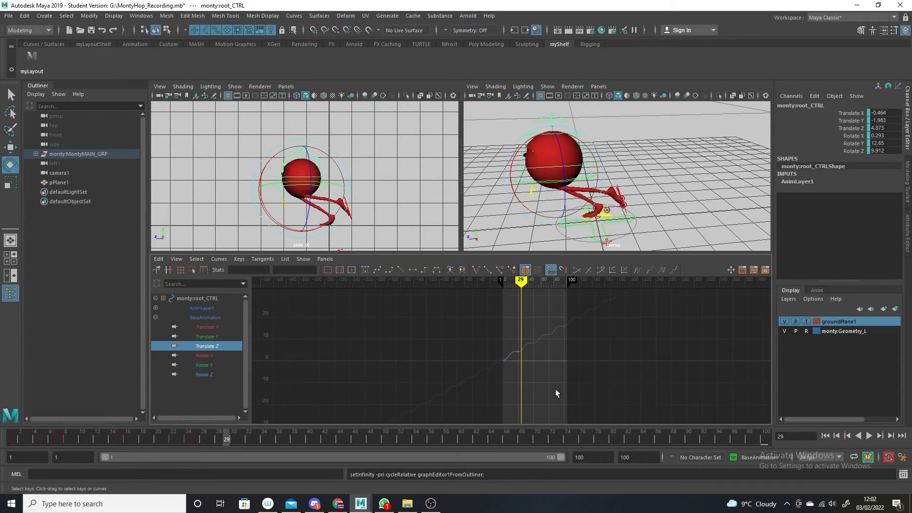
drag(526, 298, 499, 307)
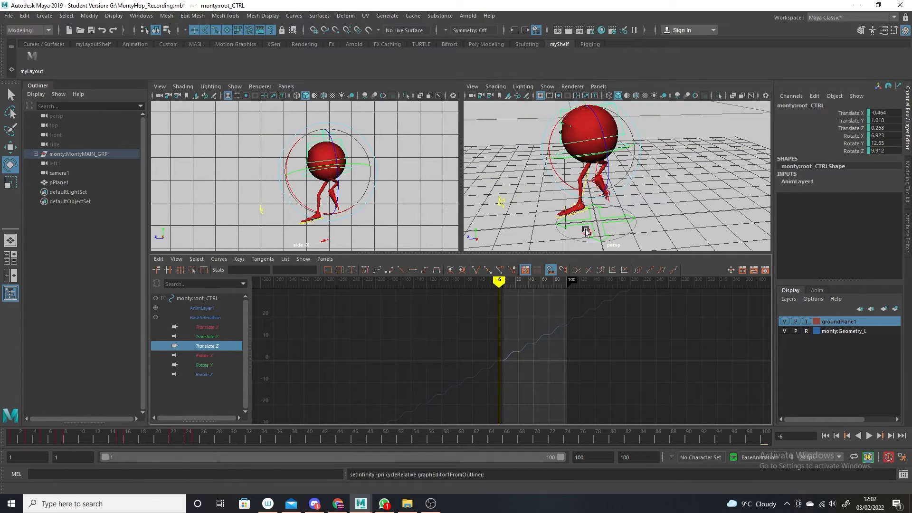
key(ctrl+z)
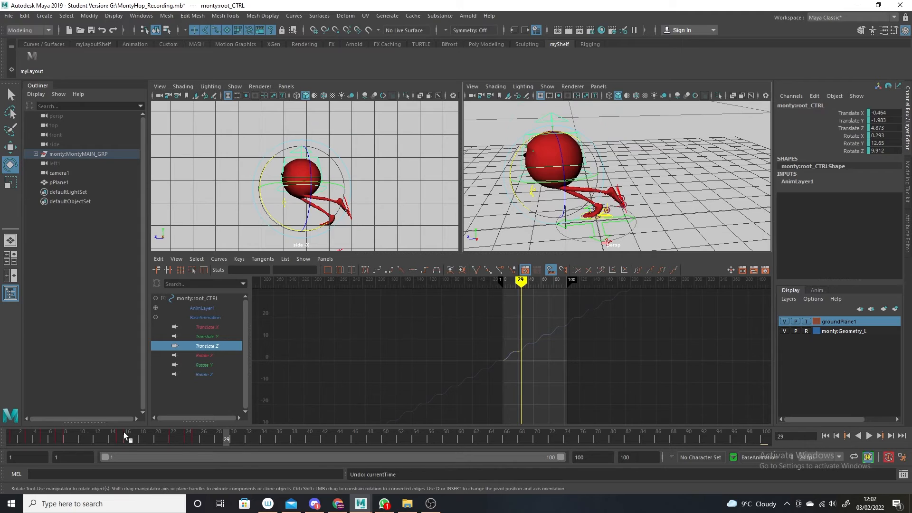
drag(124, 433, 3, 433)
Set the right foot control's Translate Z curve to Cycle with Offset for both post and pre infinity
click(683, 187)
click(584, 221)
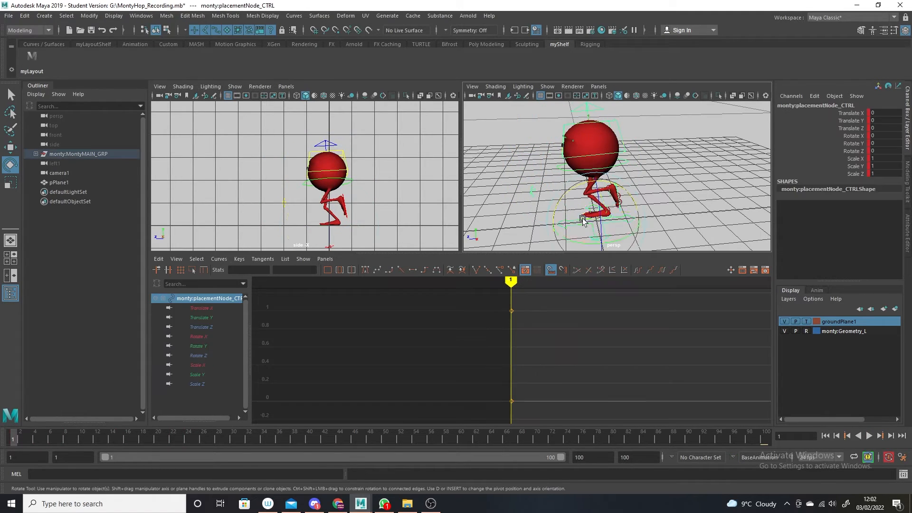
click(699, 232)
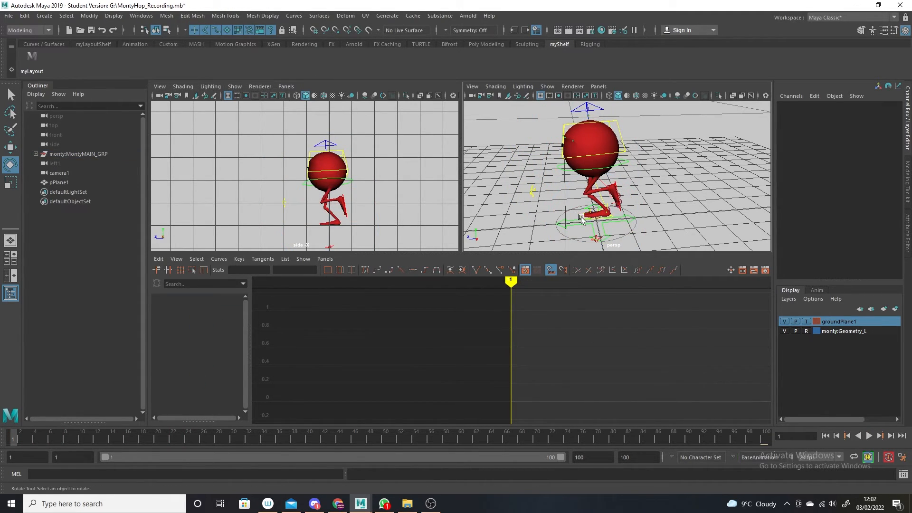
click(581, 218)
click(201, 327)
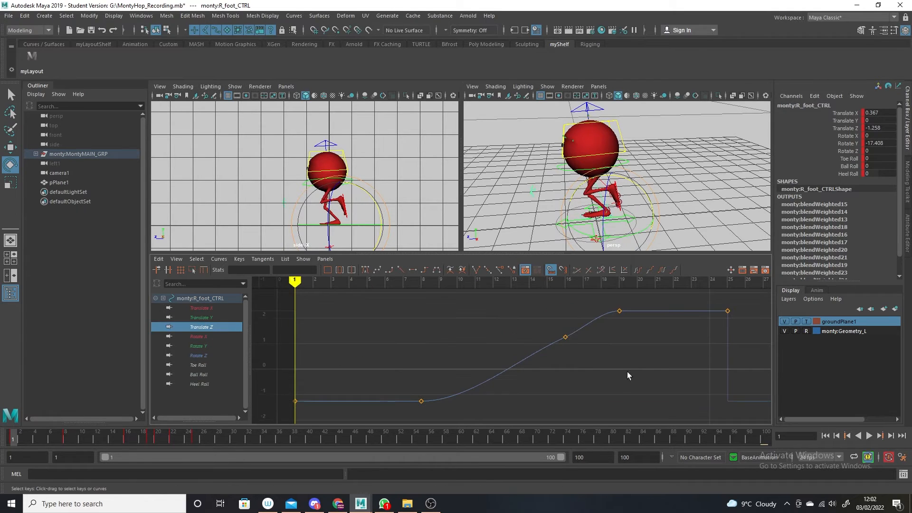
scroll(627, 375, down, 3)
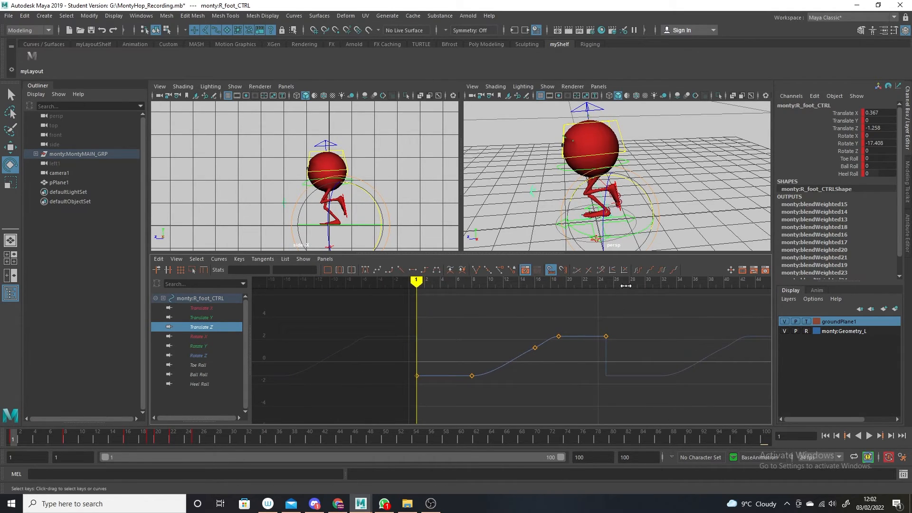
click(673, 269)
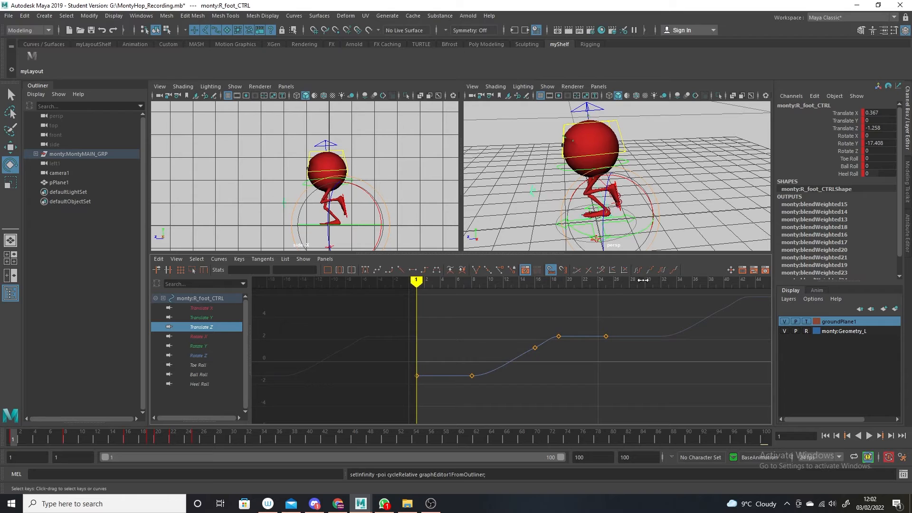
click(650, 270)
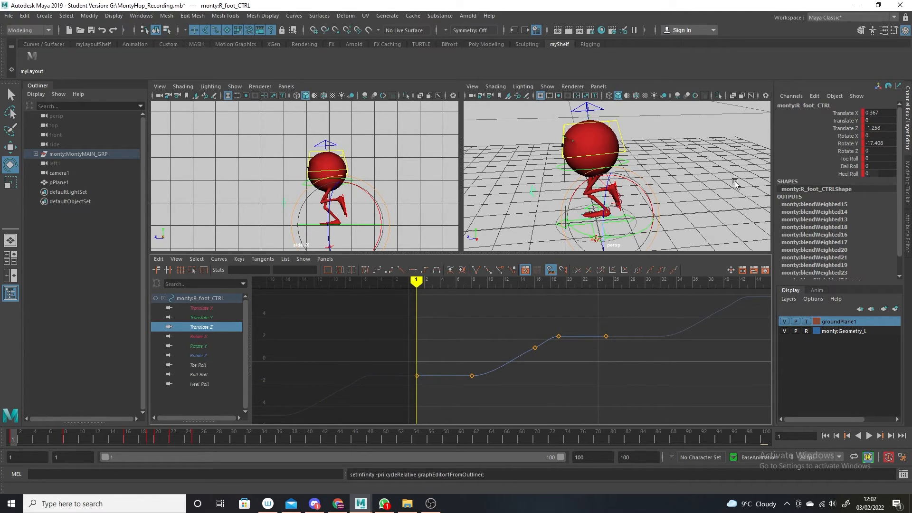
Set the left foot control's Translate Z curve to Cycle with Offset for post and pre infinity, and scrub through the hop
click(418, 192)
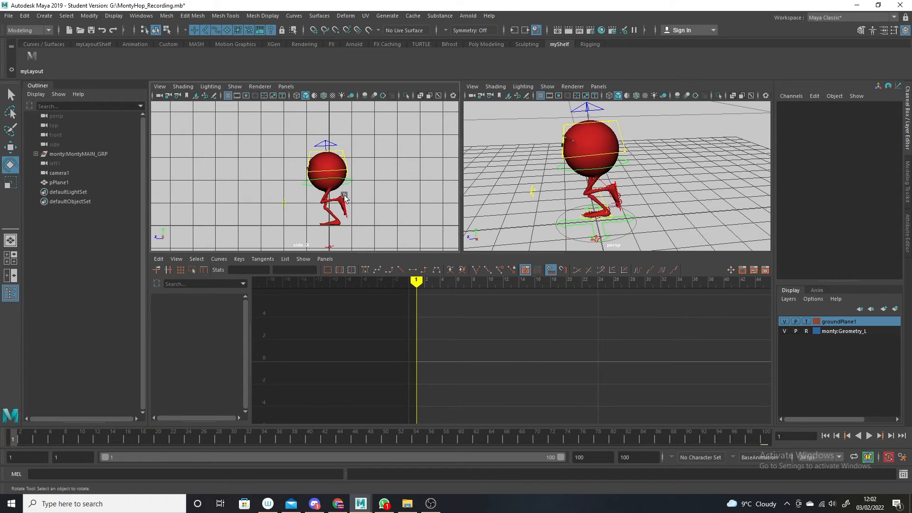
click(344, 196)
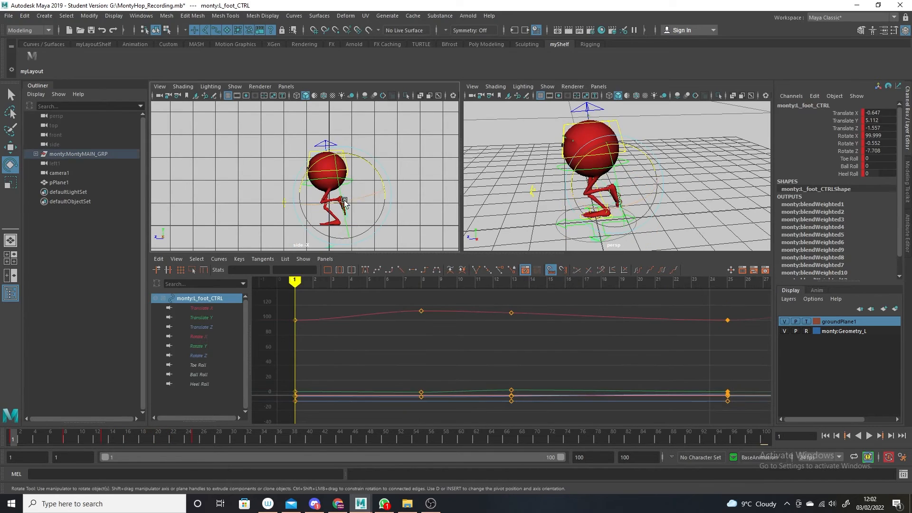
click(207, 327)
alt+right_drag(580, 417, 547, 411)
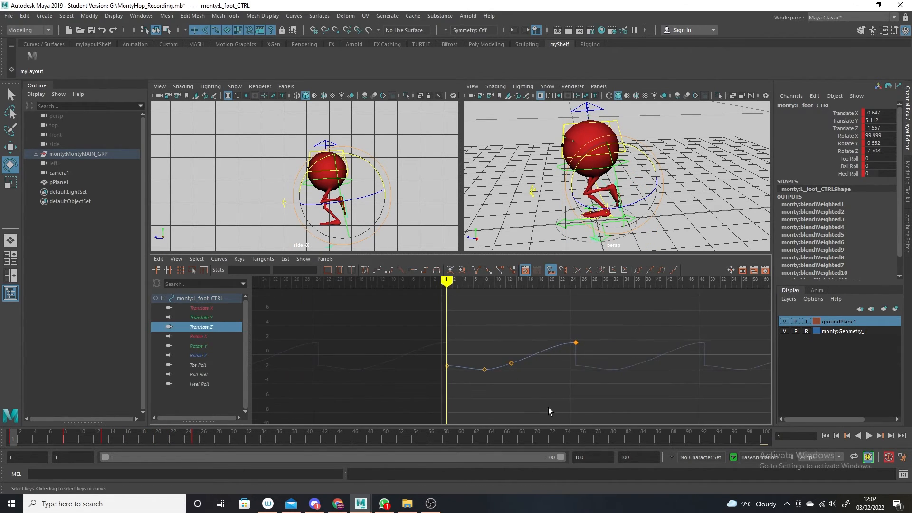
click(671, 271)
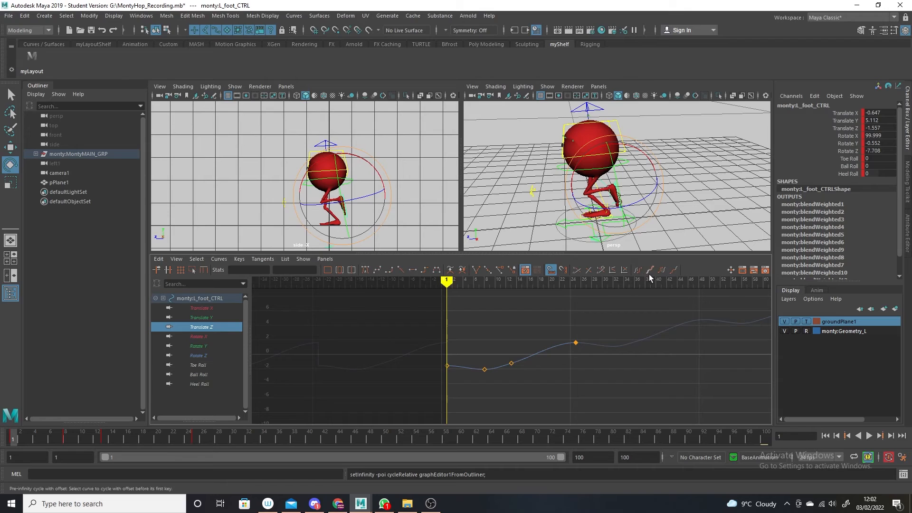
click(646, 272)
alt+right_drag(618, 395, 610, 369)
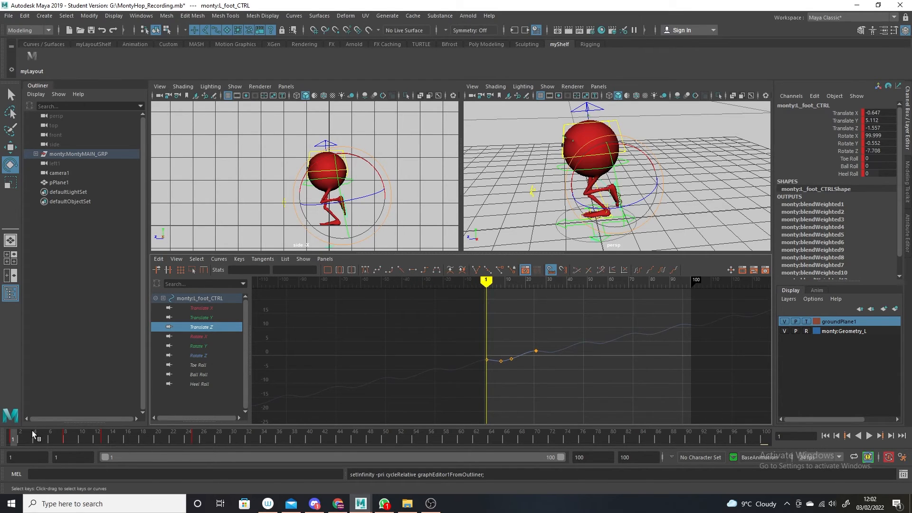
key(alt+v)
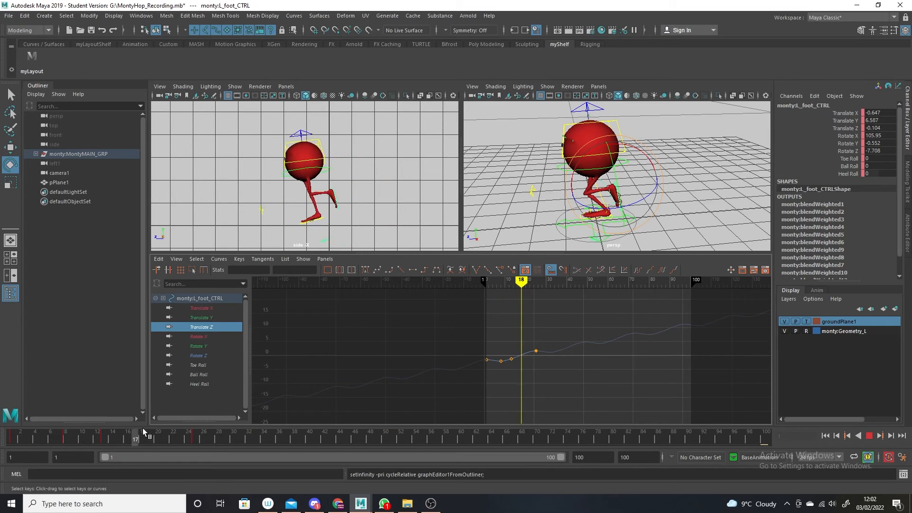
drag(393, 448, 1, 373)
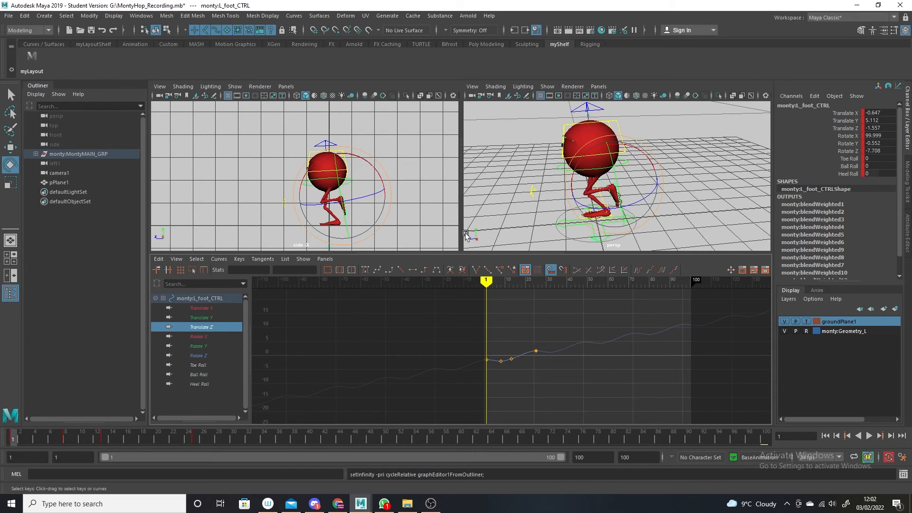
Enlarge the side view in width and height, and play back the travelling hop from frame 1
drag(460, 221, 663, 221)
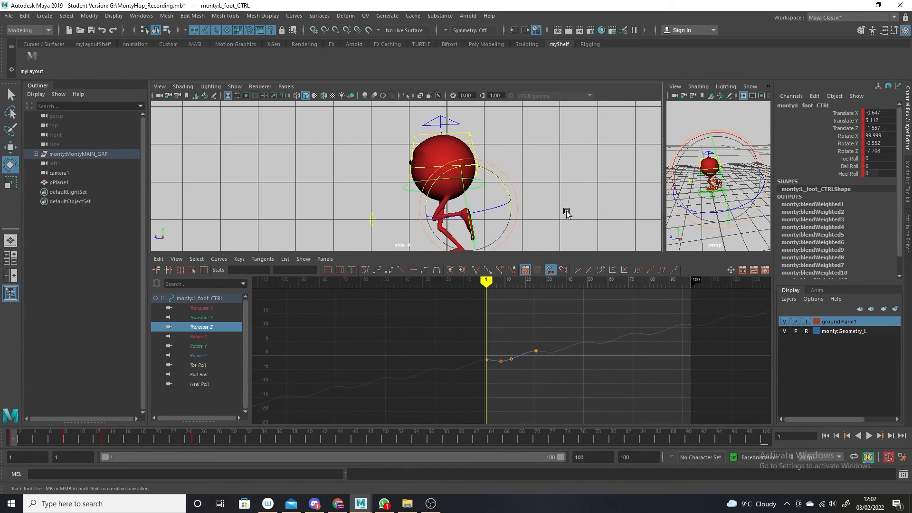
mouse_move(566, 209)
alt+right_down()
mouse_move(564, 187)
mouse_move(558, 221)
alt+right_up()
drag(555, 252, 555, 312)
mouse_move(22, 440)
mouse_down()
mouse_move(303, 473)
mouse_move(14, 444)
mouse_up()
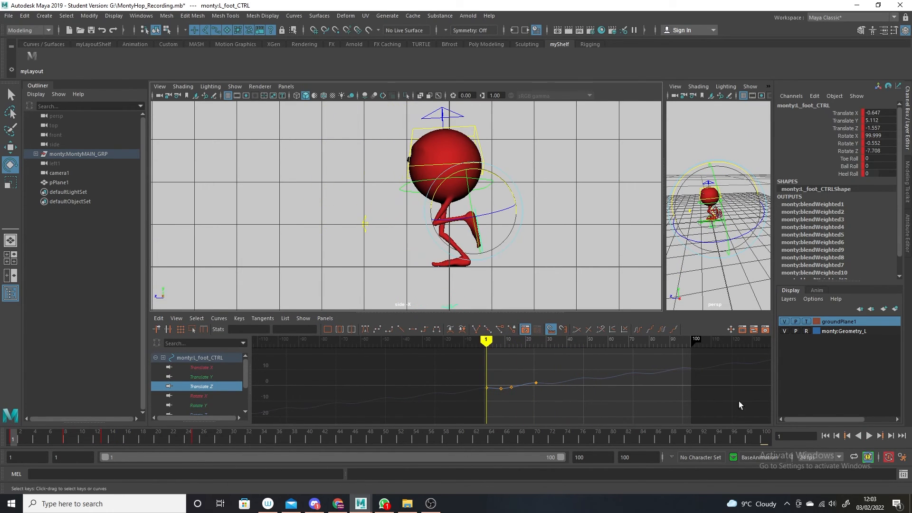
click(870, 435)
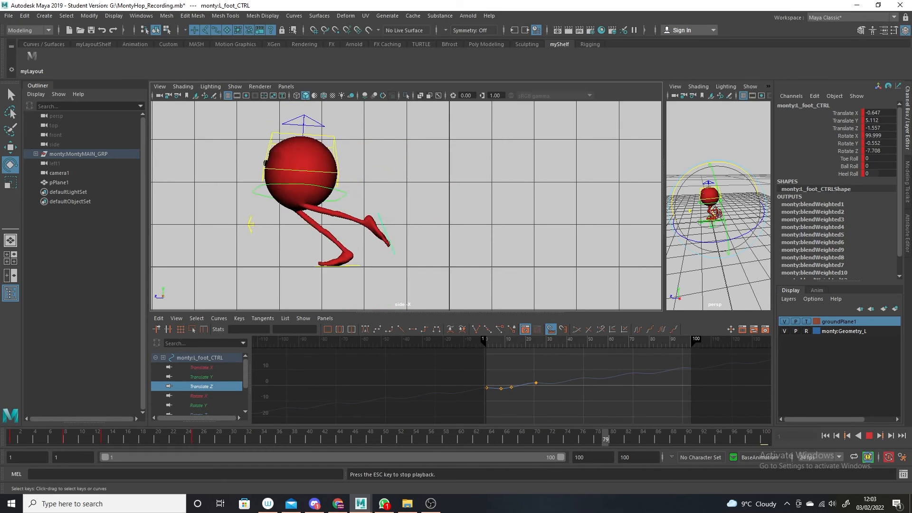
key(Escape)
Set the end of the playback range to frame 150
click(609, 457)
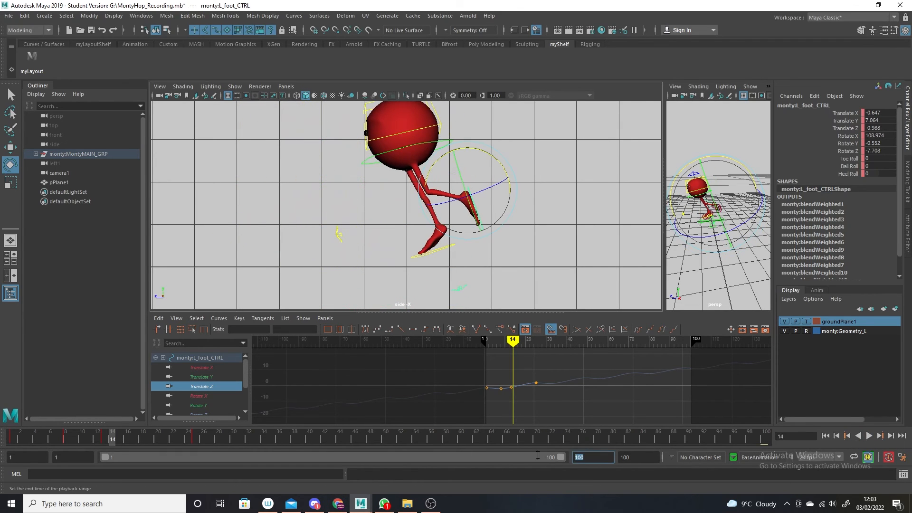
text(150)
key(Return)
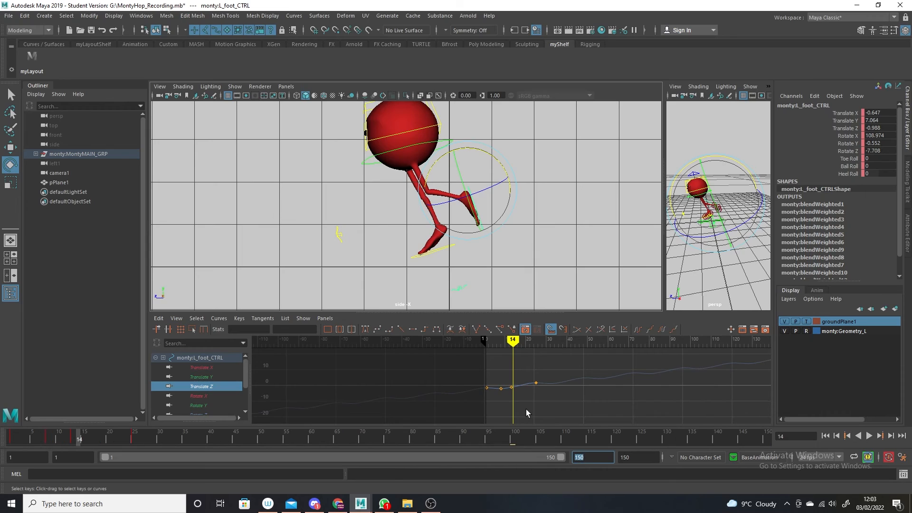
Play back the cycled hop from frame 1 in a wider side view, and stop the playback
click(13, 440)
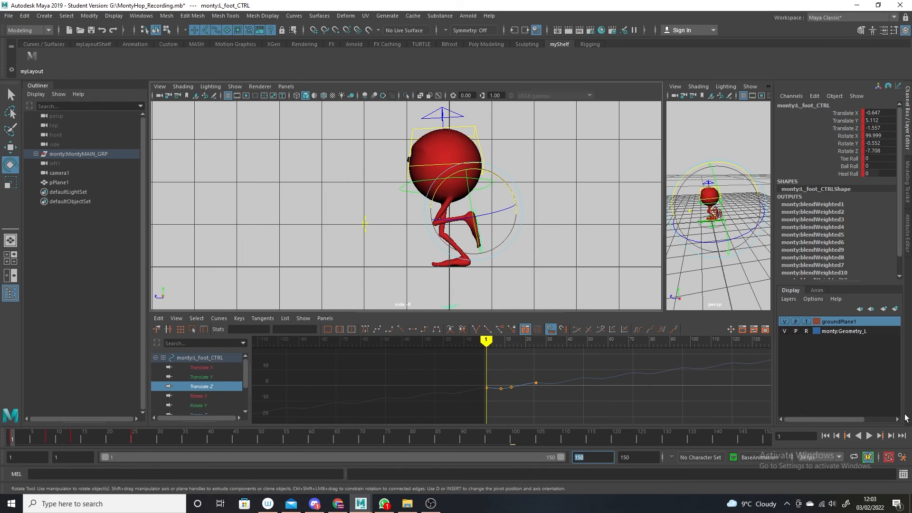
click(869, 436)
alt+right_drag(527, 245, 475, 265)
alt+middle_drag(475, 264, 526, 272)
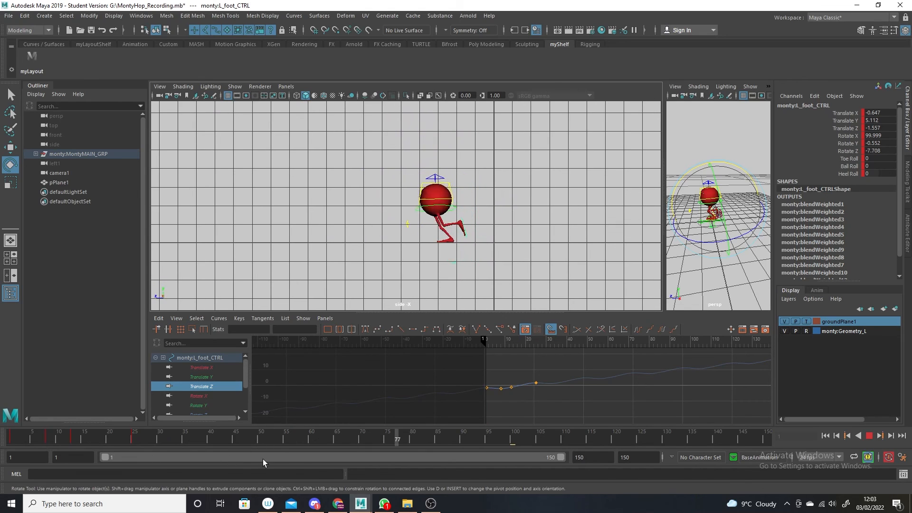
click(870, 436)
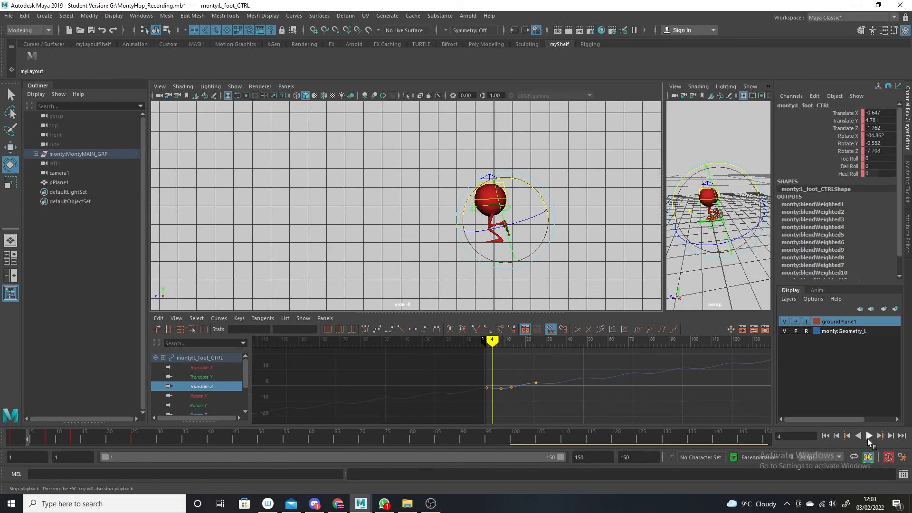
Inspect the character's pose near the end of the range at frames 149 and 145, and return to frame 1
click(762, 440)
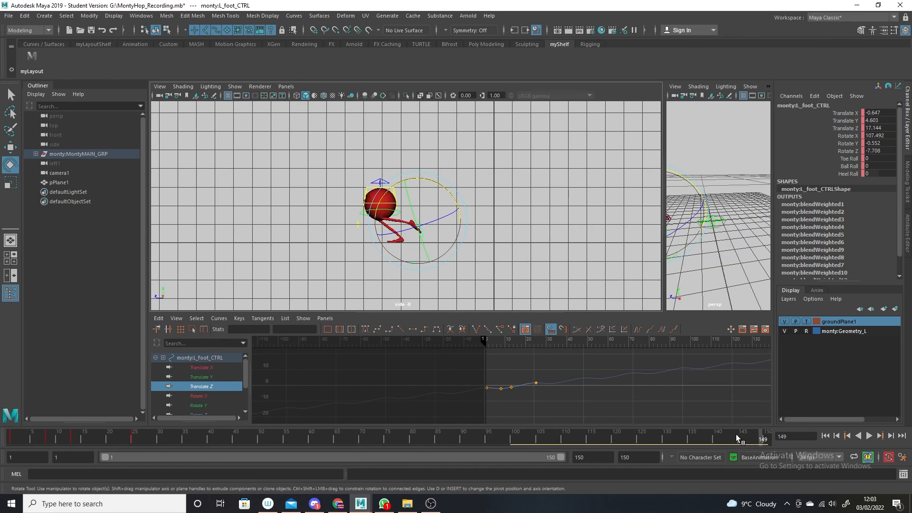
drag(762, 439, 742, 436)
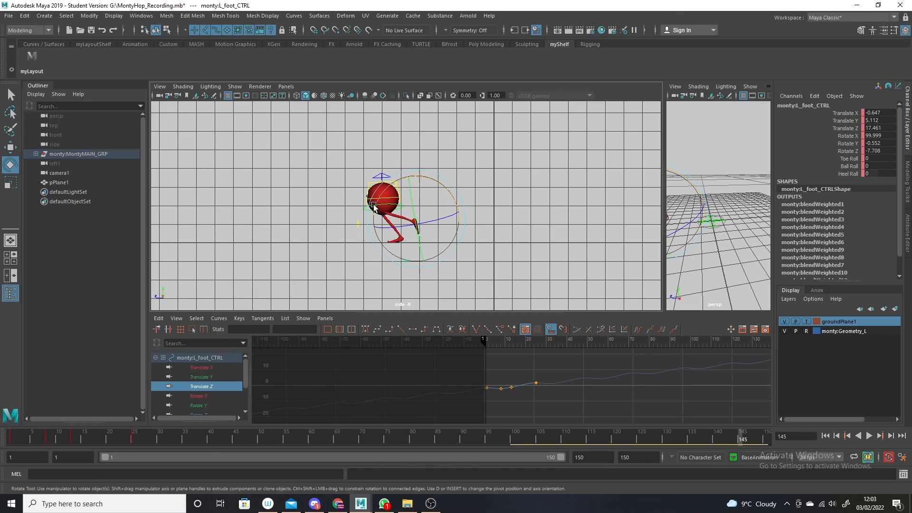
key(alt+shift+v)
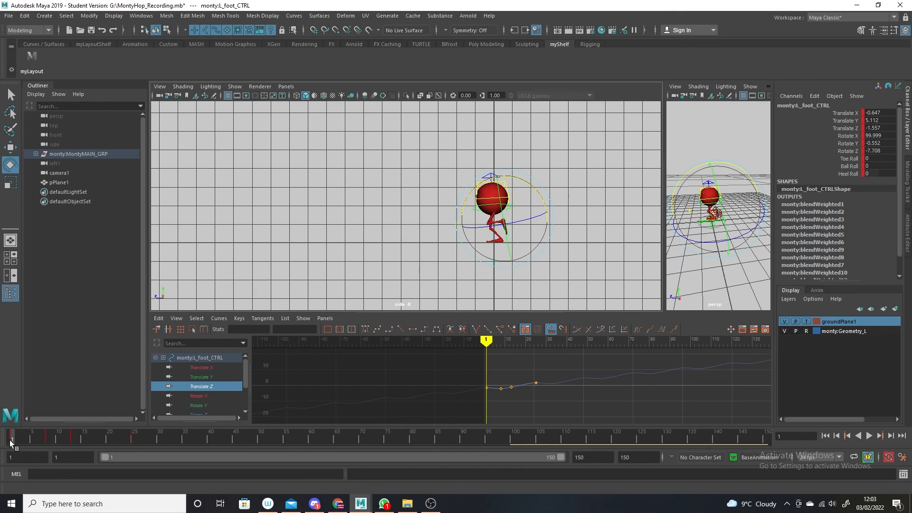